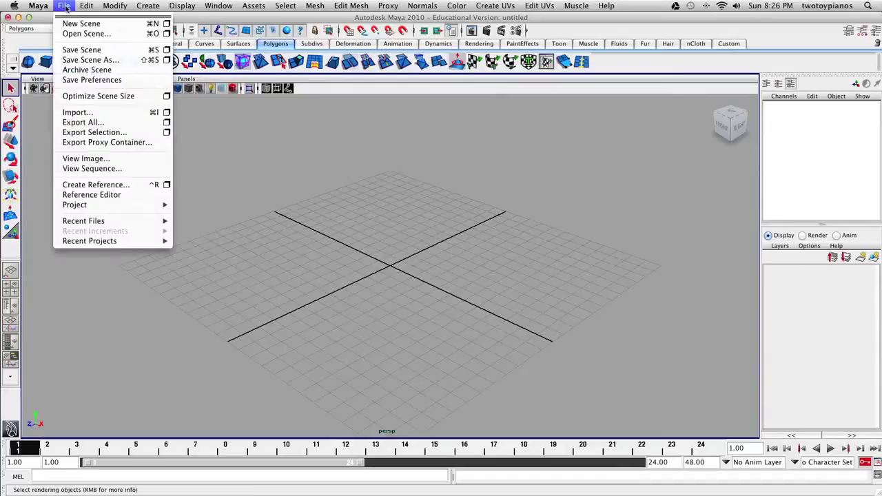
Step: Open the scene file die.mb from the project's scenes folder
click(83, 34)
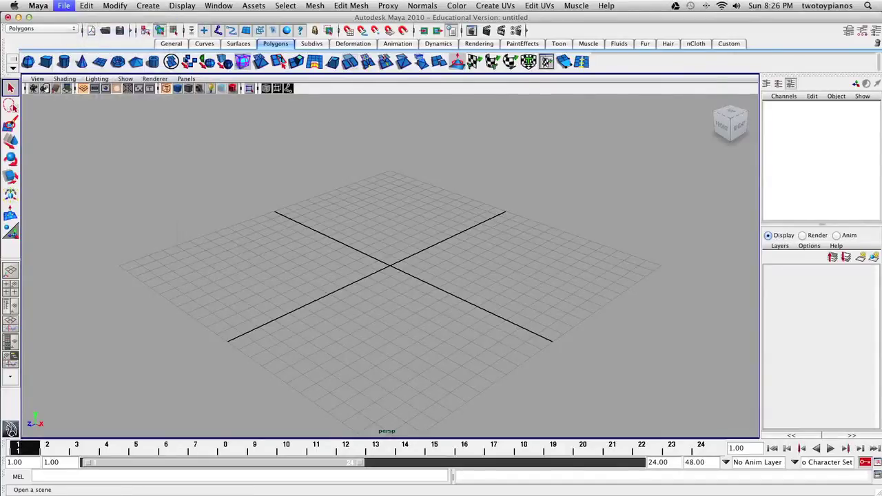
drag(323, 87, 283, 84)
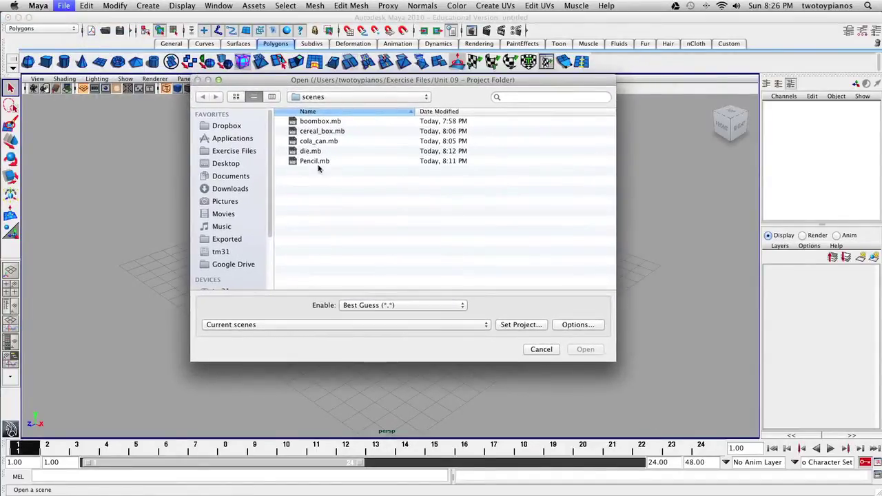
click(311, 150)
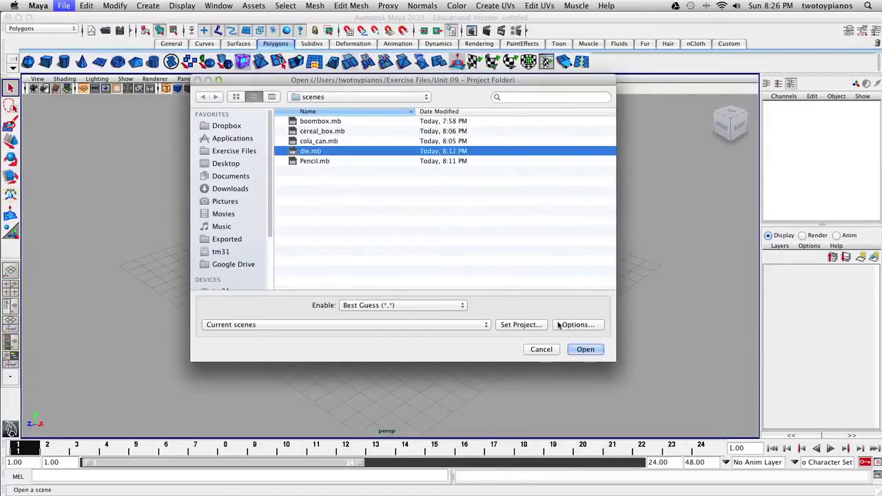
click(585, 349)
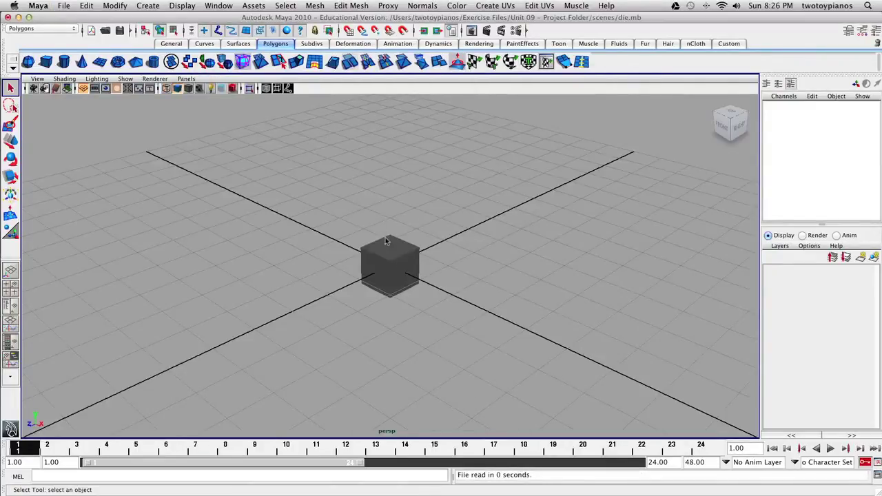
Step: Open the UV Texture Editor for the selected die and place it so the cube stays in view beside it
click(386, 240)
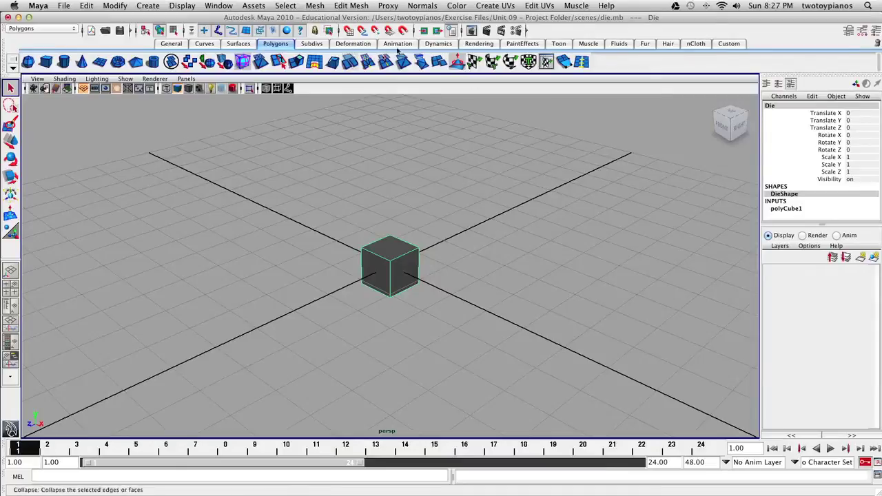
click(219, 5)
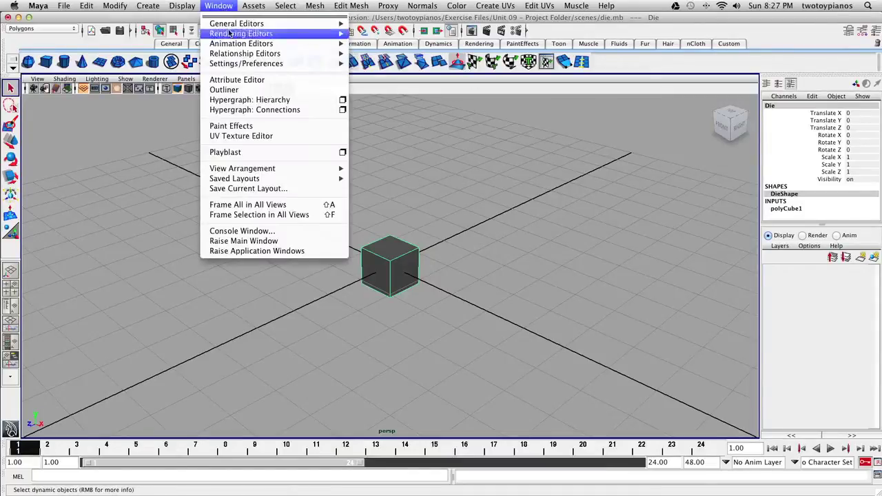
click(241, 136)
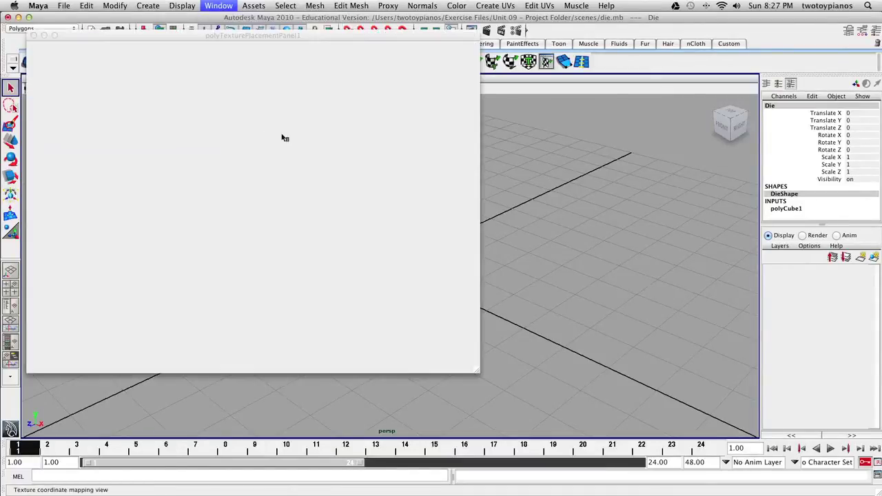
drag(302, 44, 178, 26)
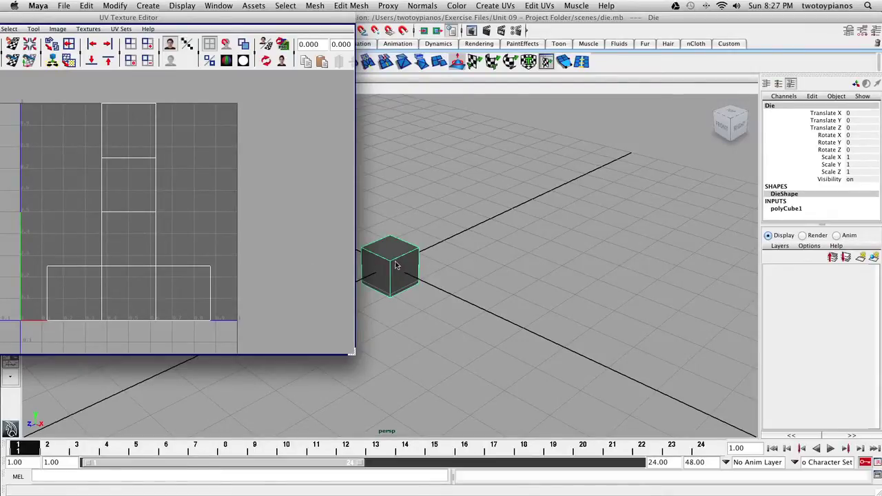
alt+middle_drag(405, 274, 468, 255)
mouse_move(468, 256)
alt+mouse_down()
mouse_move(596, 269)
mouse_move(508, 250)
mouse_move(453, 253)
alt+mouse_up()
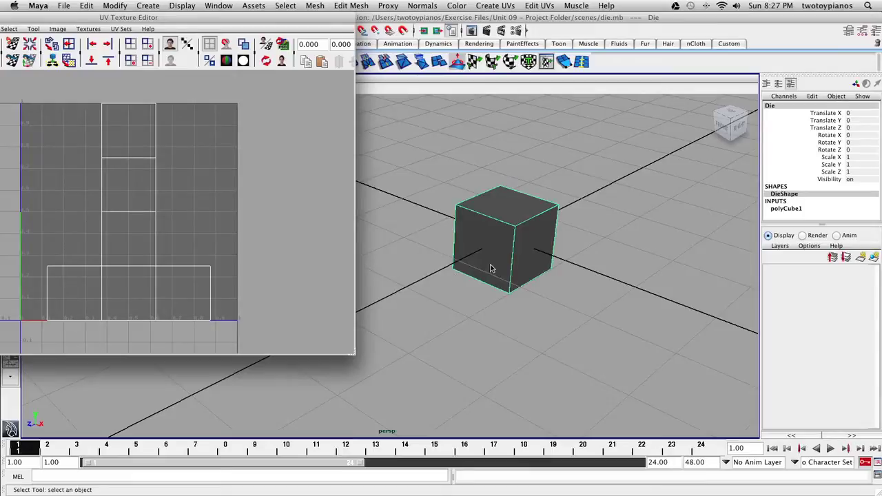
Step: Select the die's faces one at a time to compare each with its UV shell, and return to object selection
right_click(491, 225)
right_drag(493, 225, 486, 245)
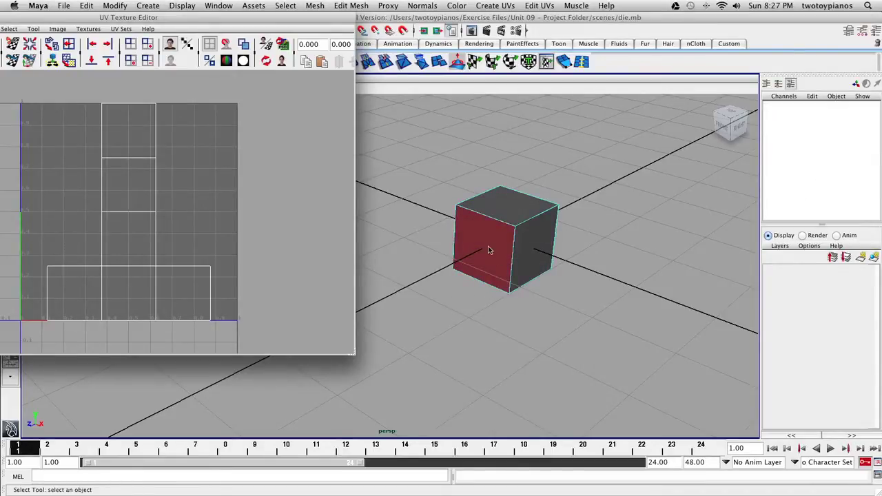
click(488, 250)
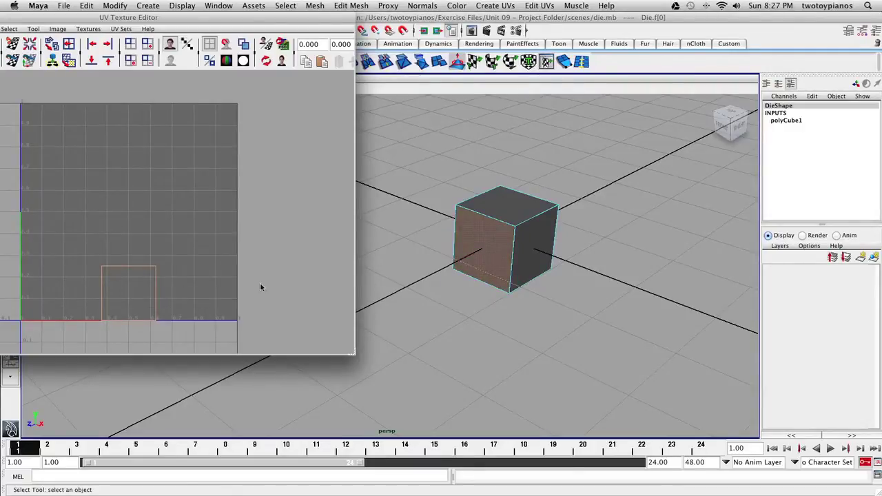
click(491, 202)
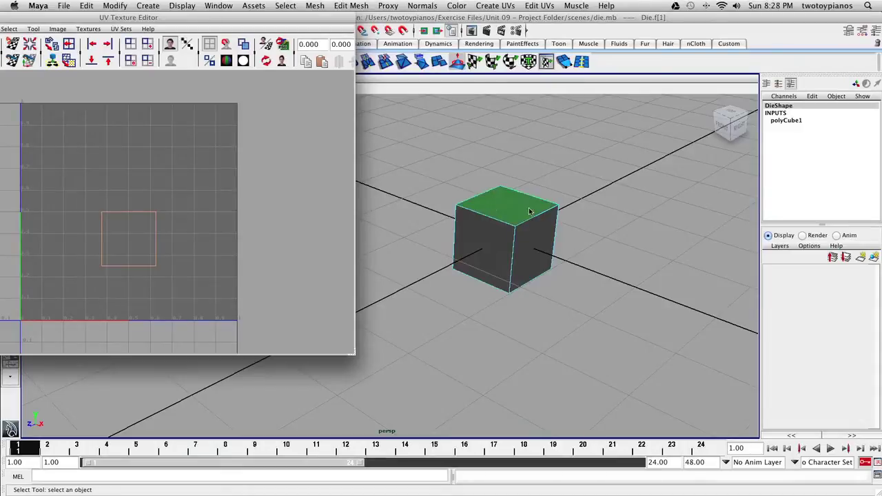
click(529, 239)
alt+drag(528, 239, 542, 240)
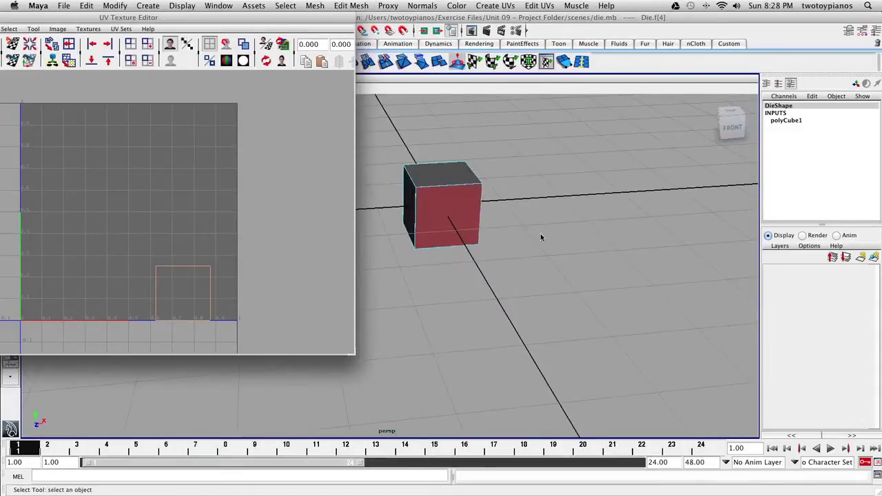
click(413, 212)
alt+drag(413, 213, 488, 255)
right_drag(488, 255, 521, 242)
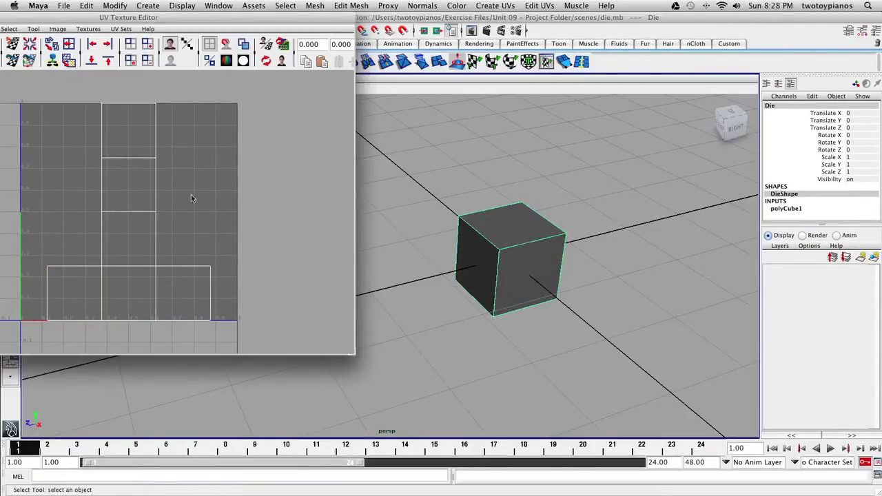
Step: Select the die's front face with the Move tool active and examine its matching square in the UV layout
alt+middle_drag(135, 225, 159, 220)
alt+middle_drag(462, 254, 506, 224)
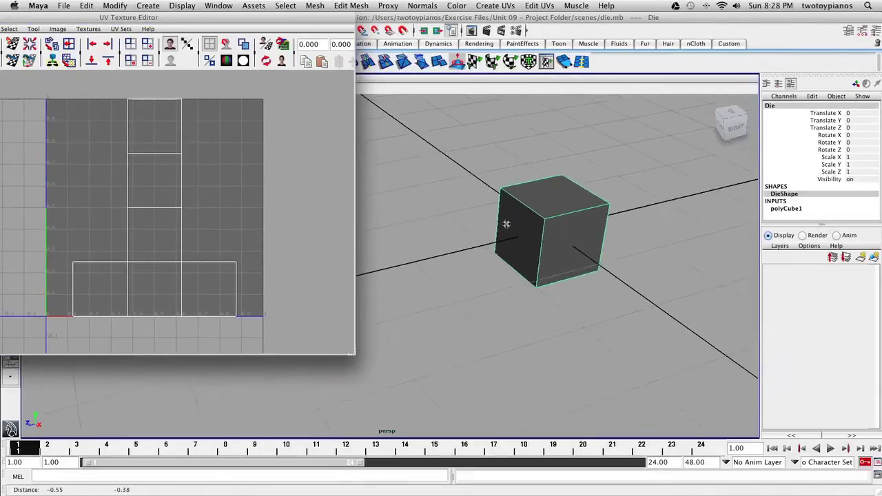
alt+drag(506, 224, 459, 279)
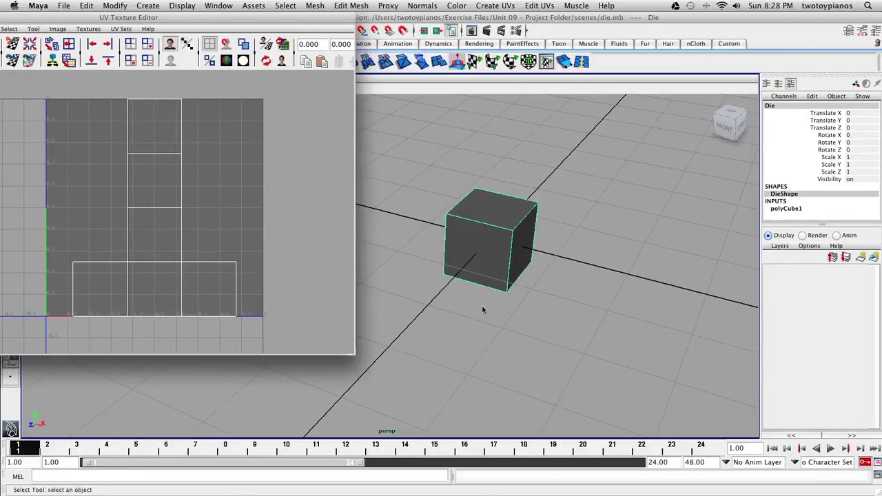
mouse_move(141, 19)
mouse_down()
mouse_move(215, 87)
mouse_move(149, 19)
mouse_up()
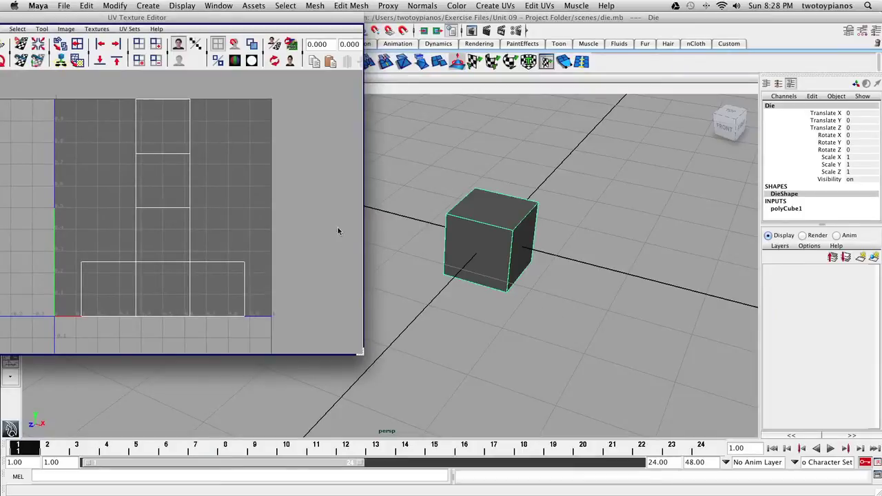
right_drag(487, 242, 482, 252)
click(480, 242)
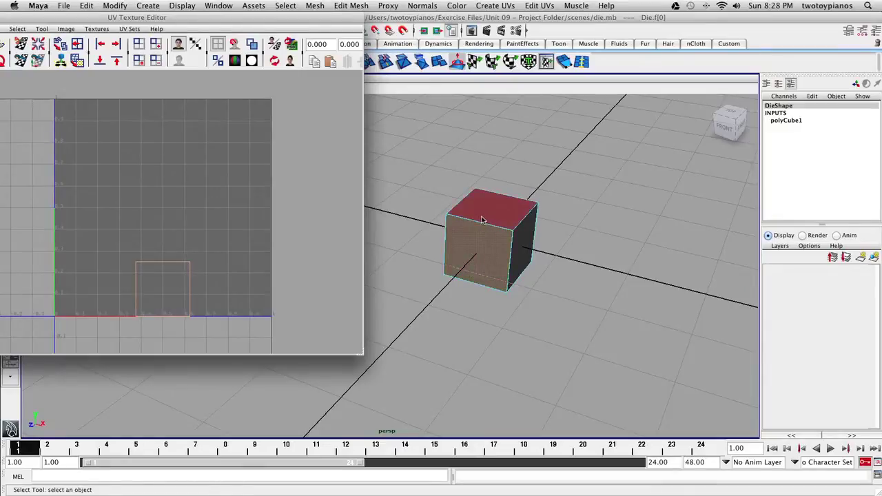
click(487, 253)
key(w)
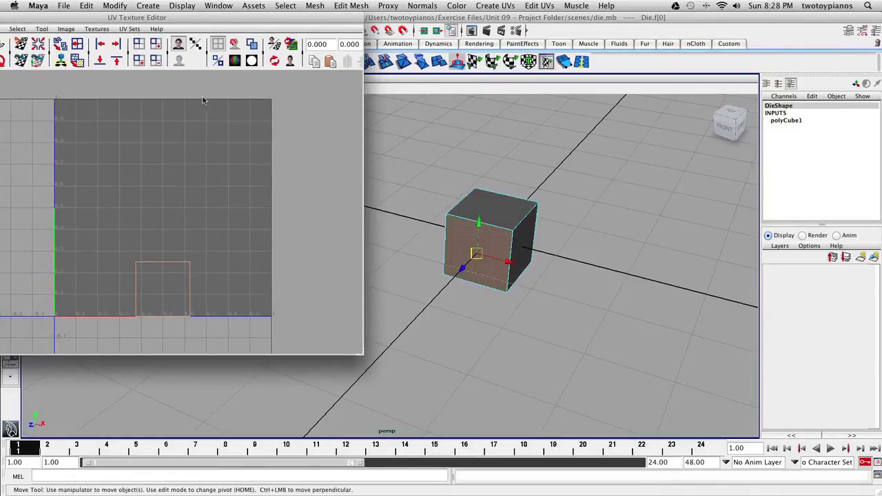
click(211, 145)
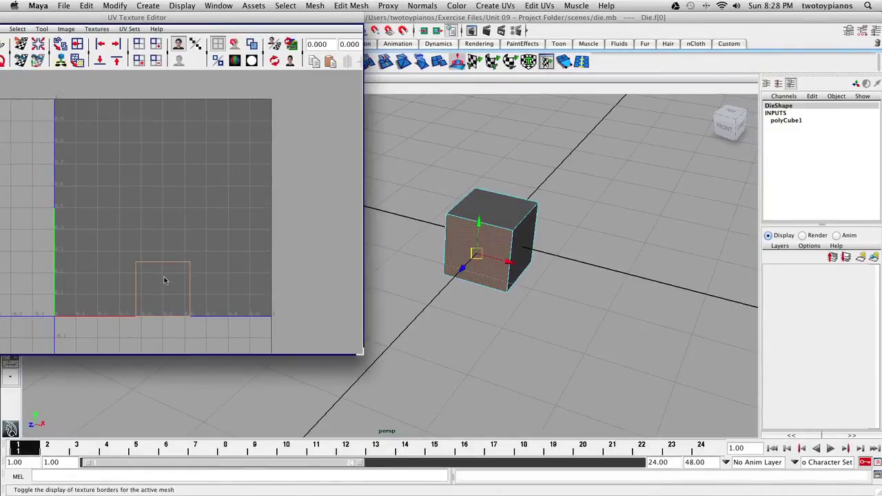
click(463, 227)
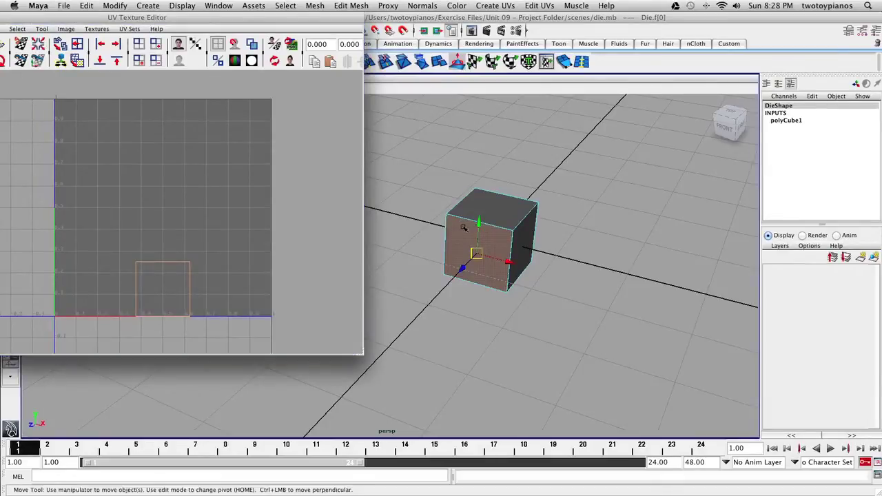
Step: Pull the die's upper front edge forward about 0.5 units along Z, and undo the move
right_drag(464, 228, 464, 207)
click(479, 220)
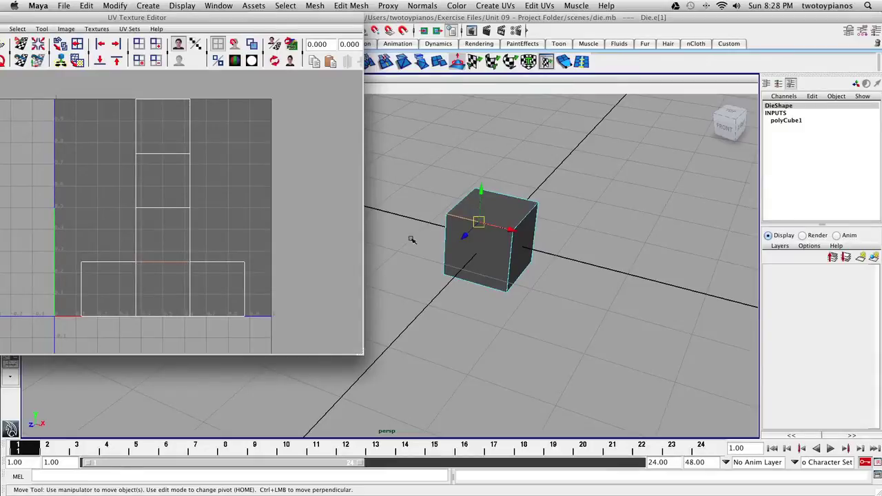
drag(464, 236, 452, 252)
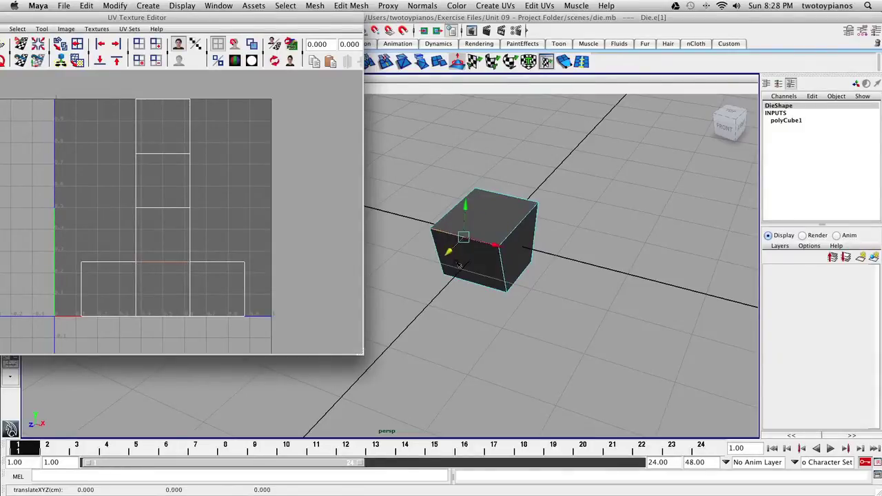
key(ctrl+z)
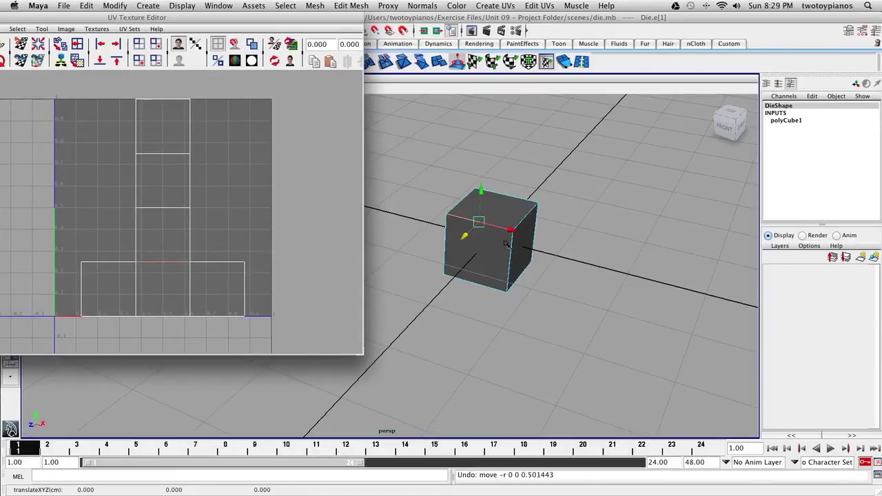
Step: Move the UV point at 0.375, 0.250 up and outward in the UV layout, undo it, and return to object selection
right_drag(500, 245, 520, 246)
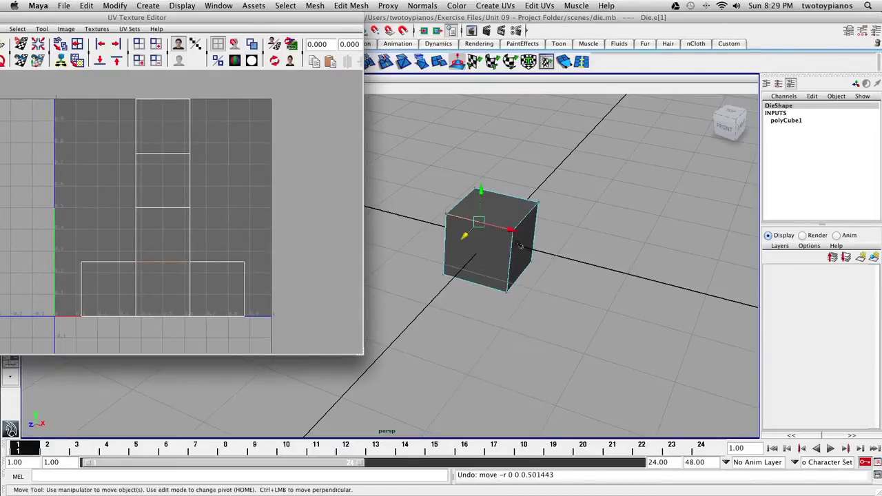
click(205, 290)
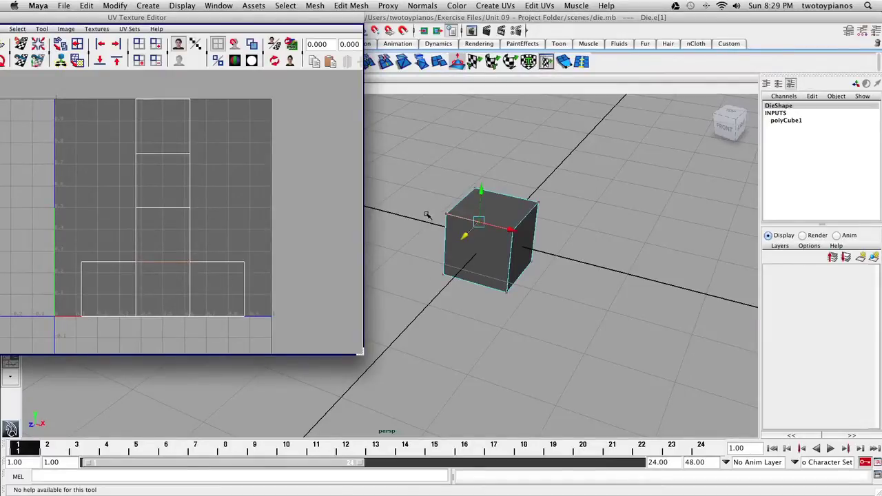
key(w)
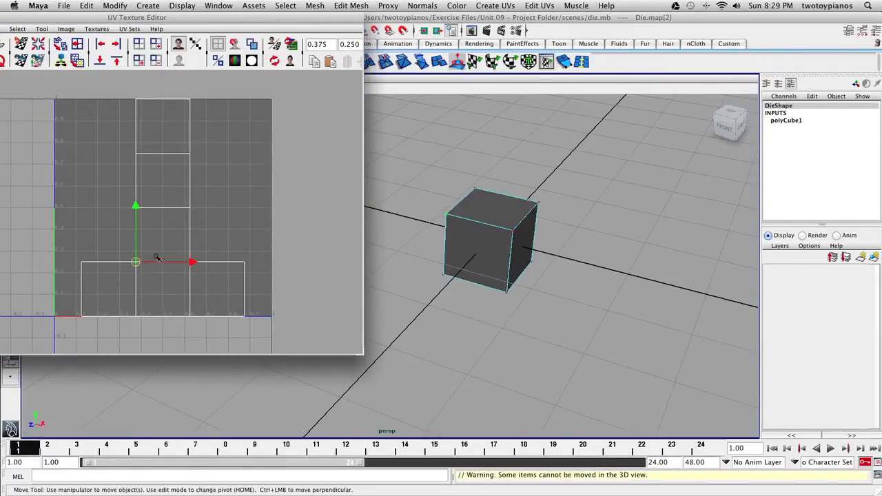
click(138, 262)
drag(137, 263, 114, 234)
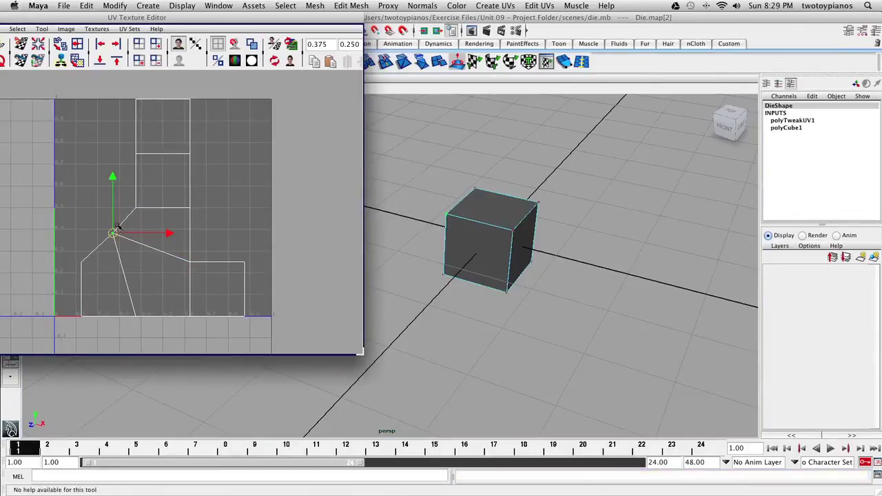
key(z)
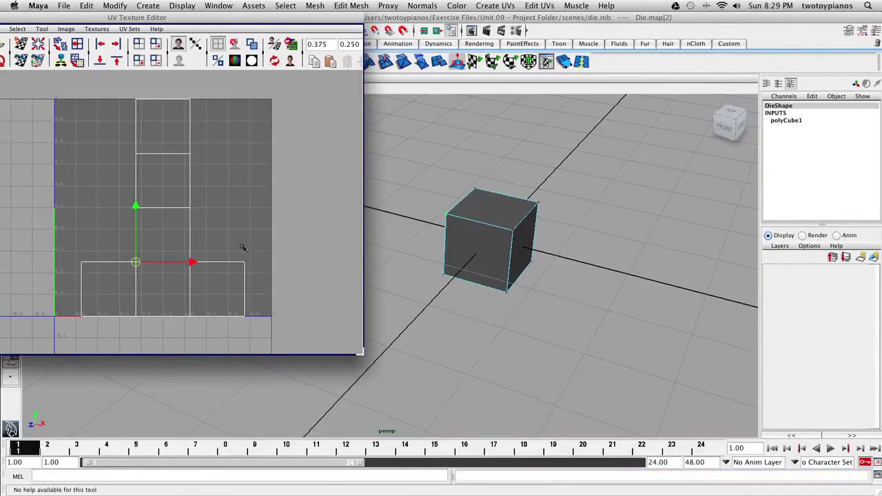
right_drag(497, 224, 518, 212)
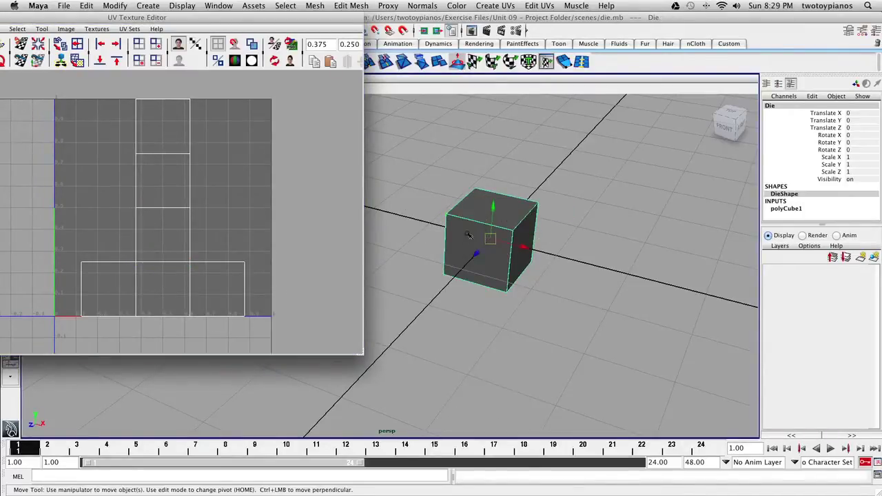
drag(100, 17, 270, 48)
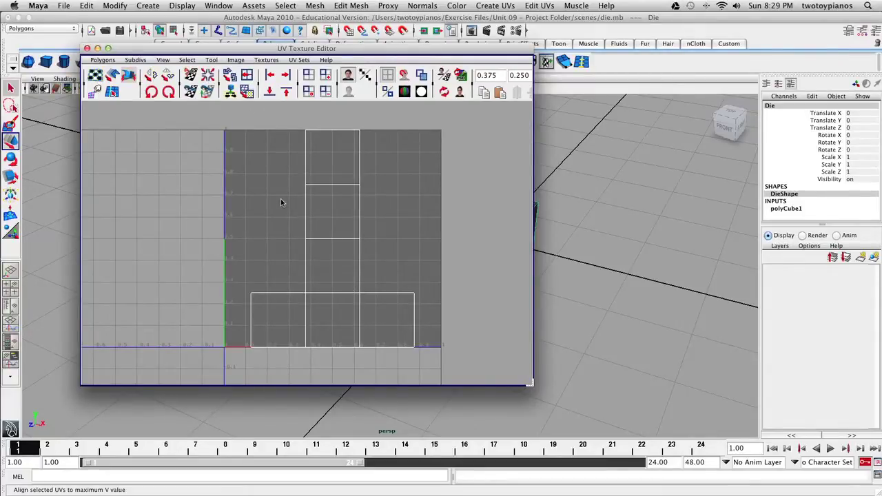
click(103, 60)
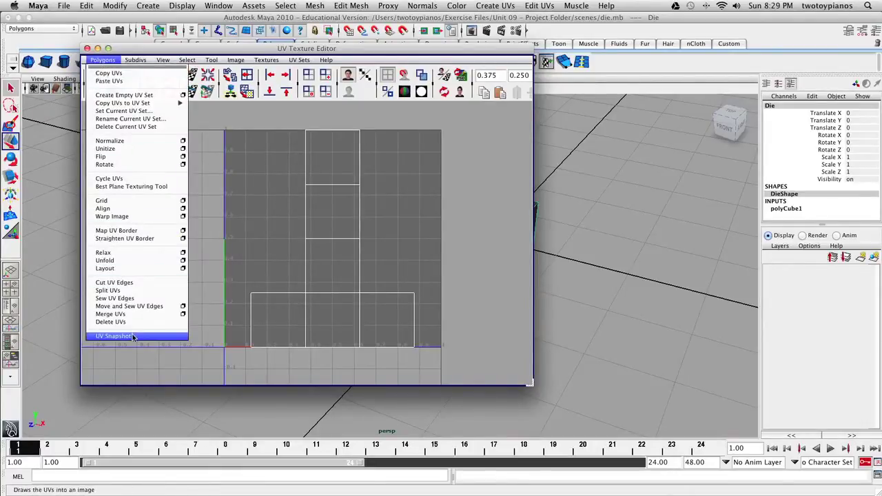
click(375, 204)
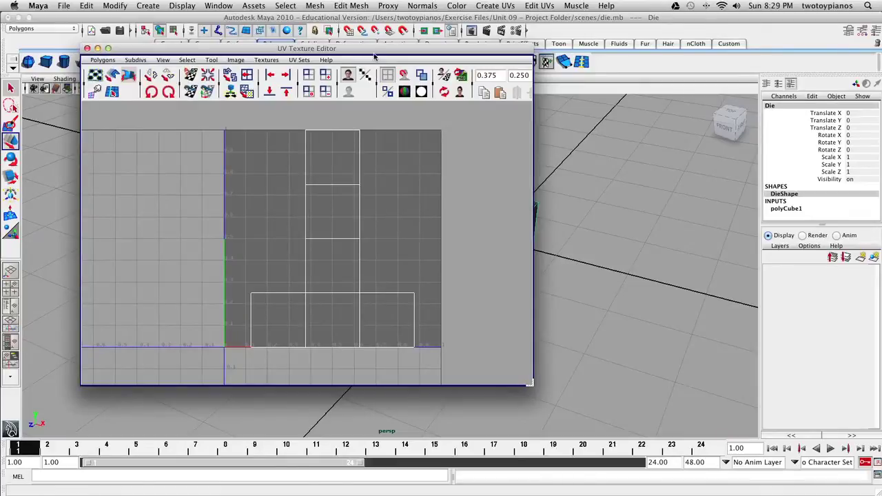
drag(379, 53, 232, 39)
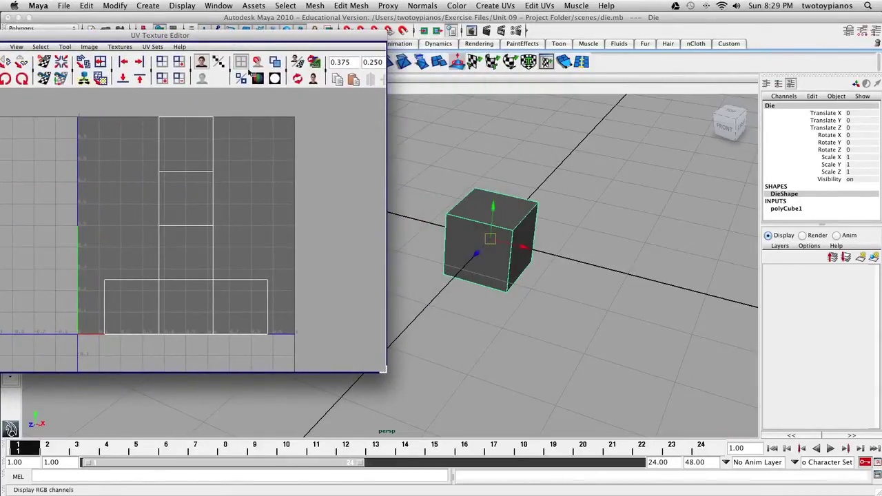
click(517, 301)
click(492, 239)
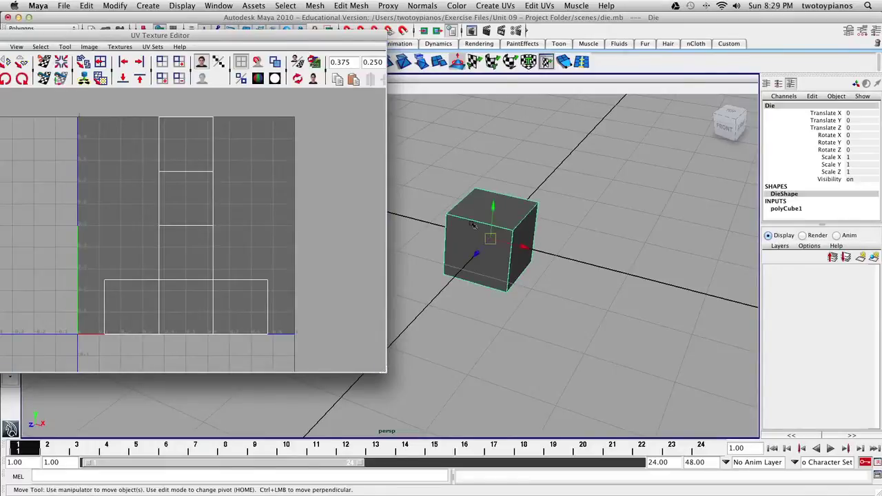
Step: Select the die as a whole object and open the UV Snapshot options for its UV layout
right_drag(504, 234, 518, 221)
click(511, 229)
drag(207, 35, 298, 38)
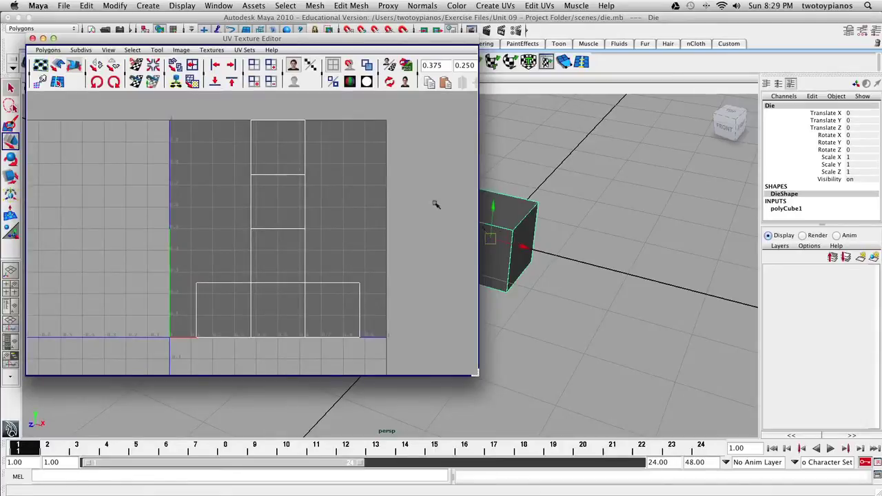
click(53, 52)
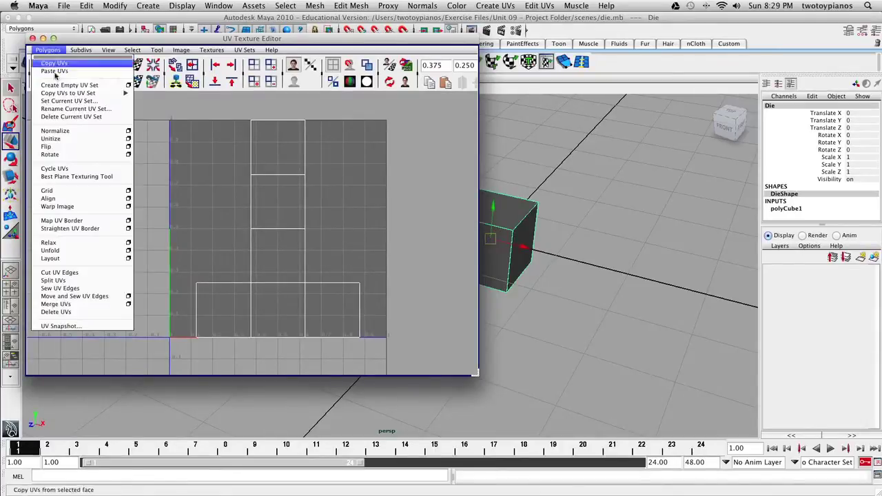
click(88, 329)
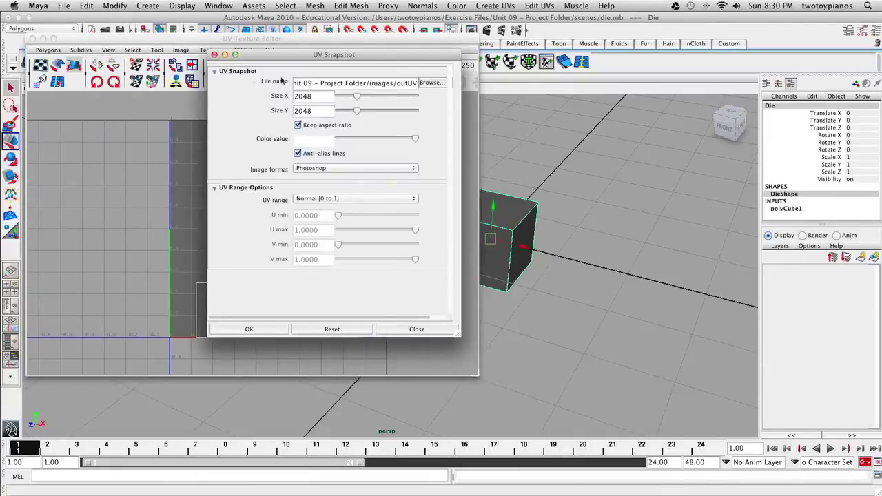
drag(350, 57, 245, 48)
drag(395, 353, 398, 314)
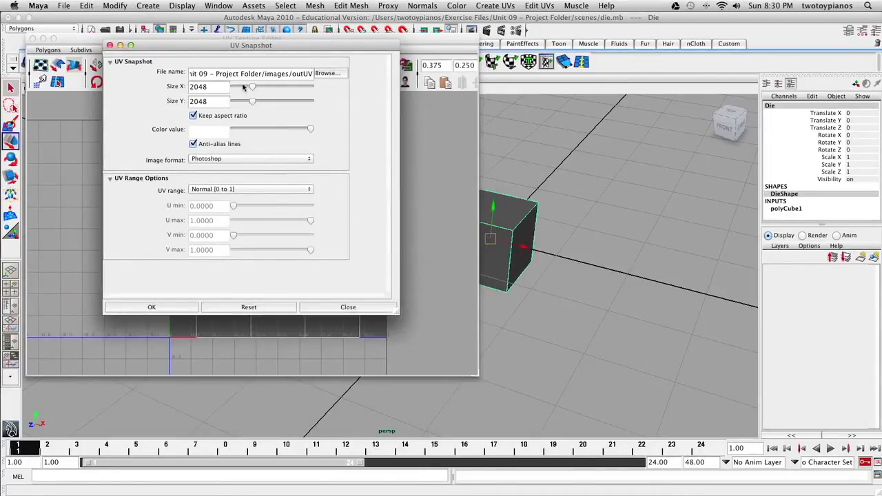
Step: Set the snapshot's file name to Die_outUV in the images folder of Unit 09 - Project Folder
click(204, 75)
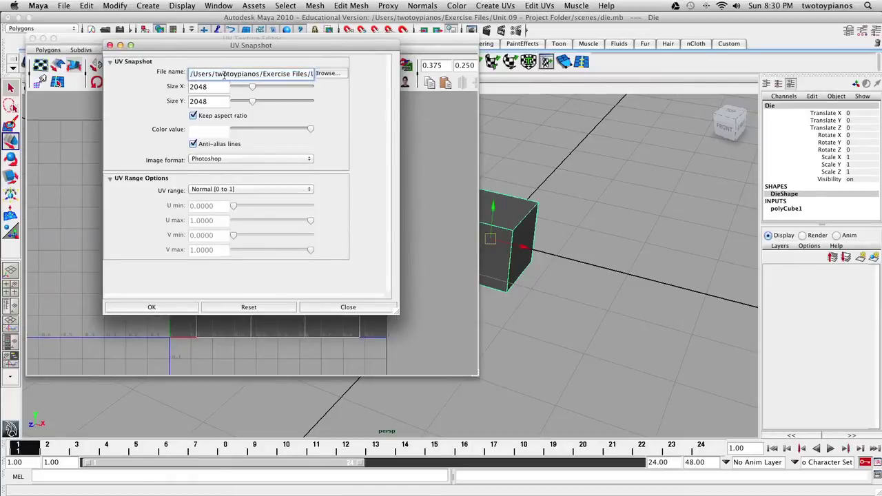
drag(239, 74, 350, 79)
drag(293, 75, 330, 75)
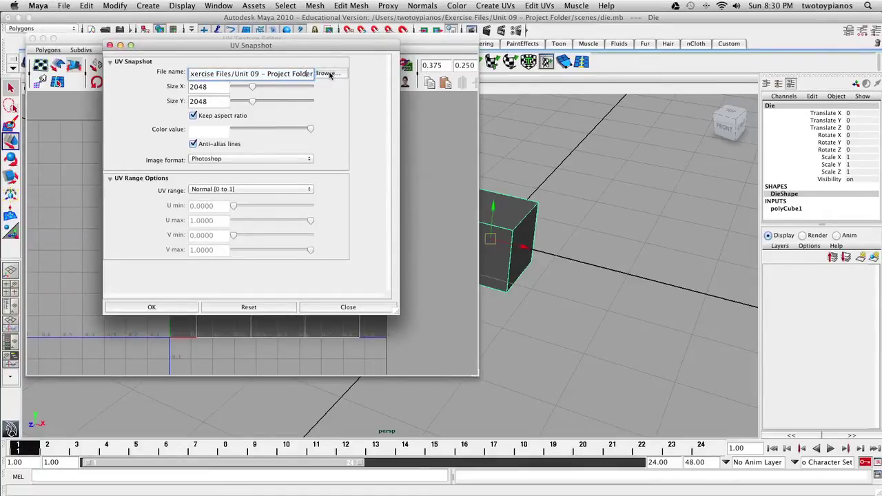
text(/images/outUV)
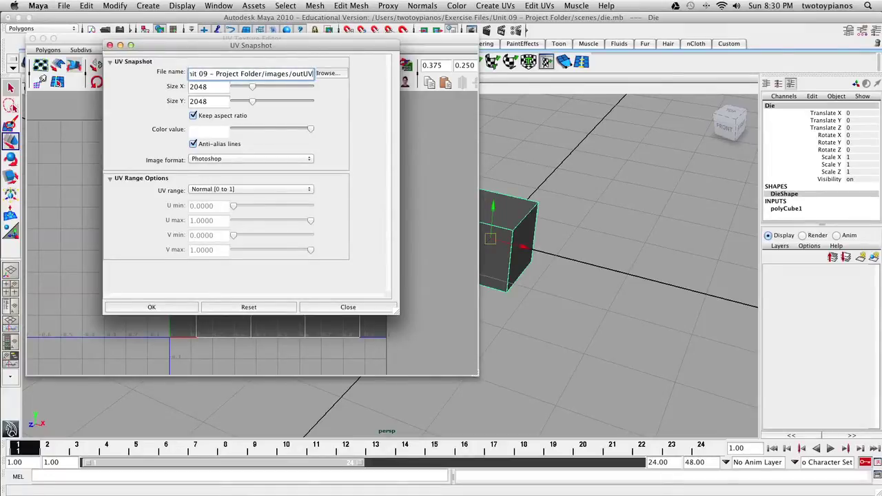
key(BackSpace)
key(BackSpace)
key(BackSpace)
key(BackSpace)
key(BackSpace)
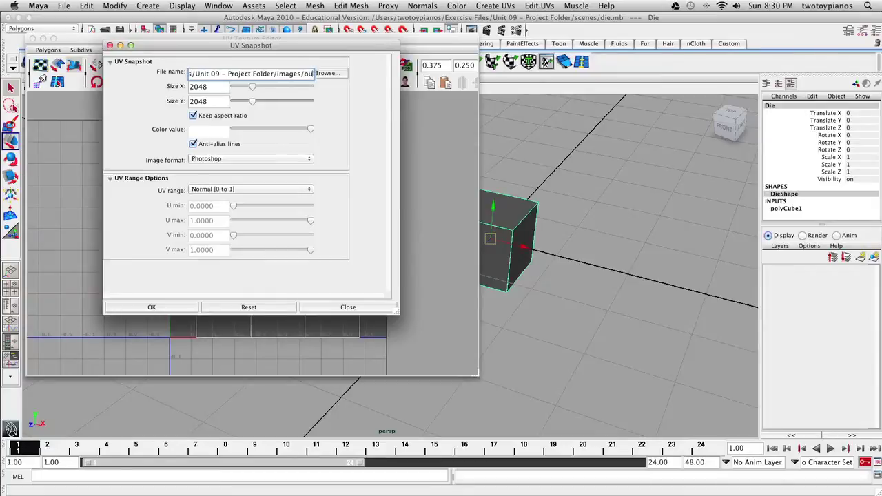
text(D)
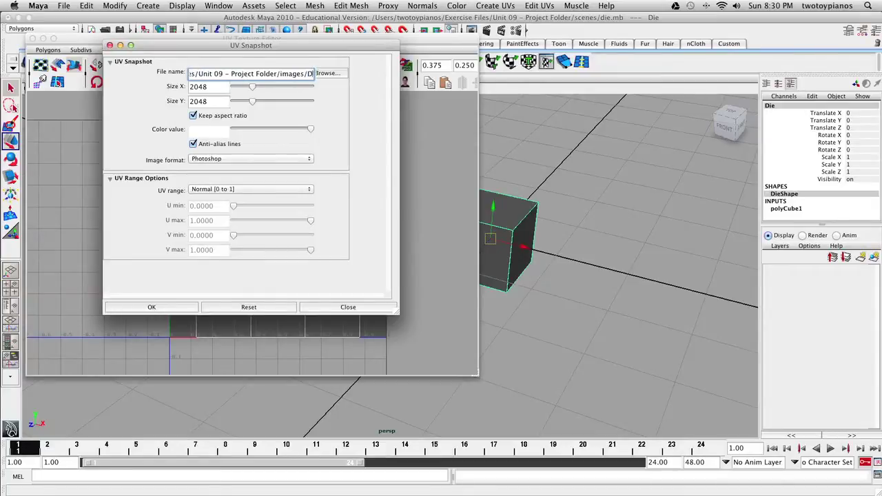
text(ie_)
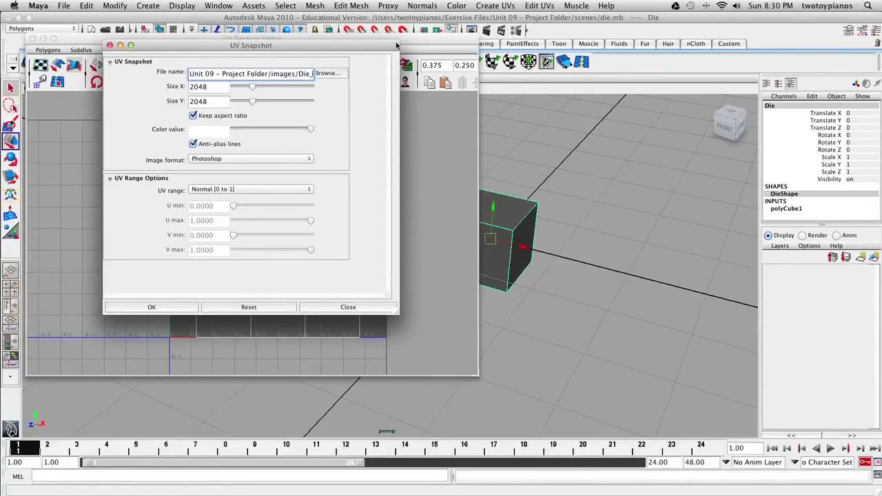
Step: Set the snapshot size to 1024 by 1024, keep Photoshop as the image format, and export the snapshot
double_click(218, 86)
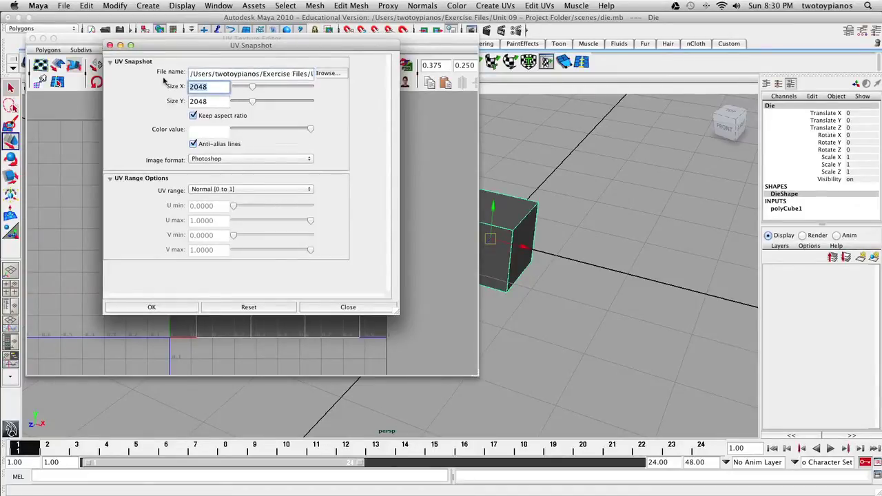
text(10)
key(Tab)
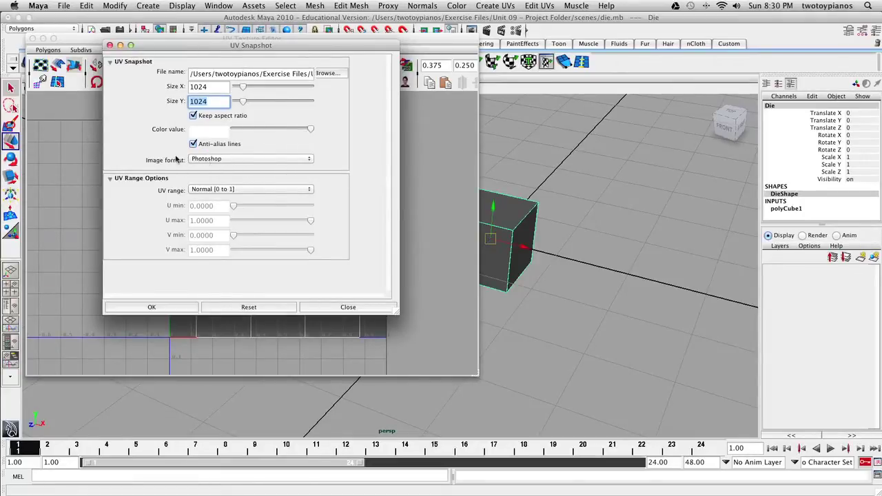
click(211, 159)
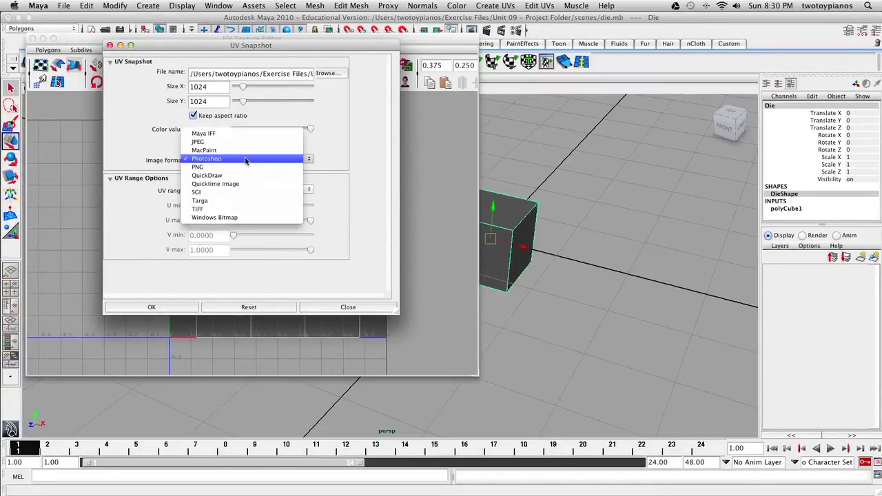
click(246, 160)
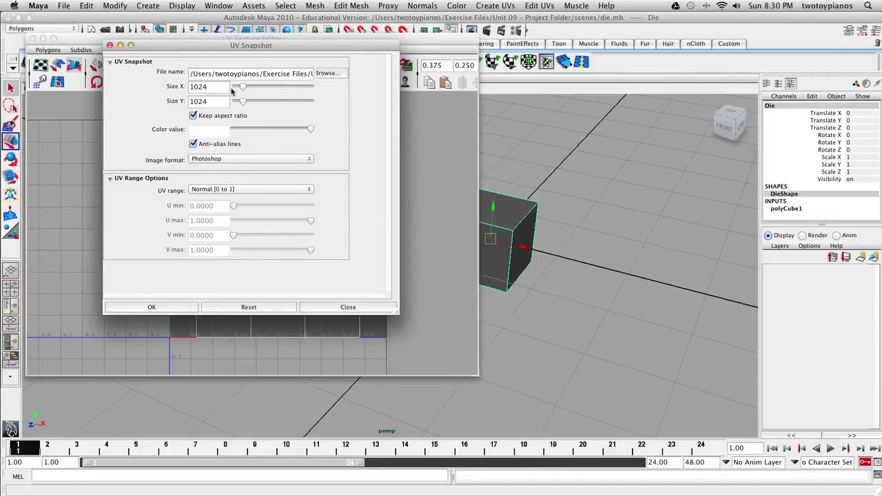
click(152, 307)
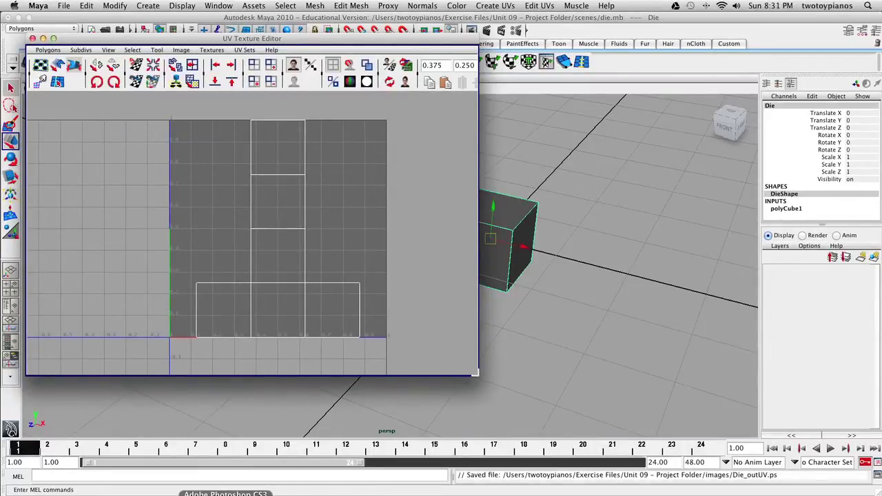
Step: Launch Photoshop and hide Maya to bring the Photoshop workspace into view
click(225, 494)
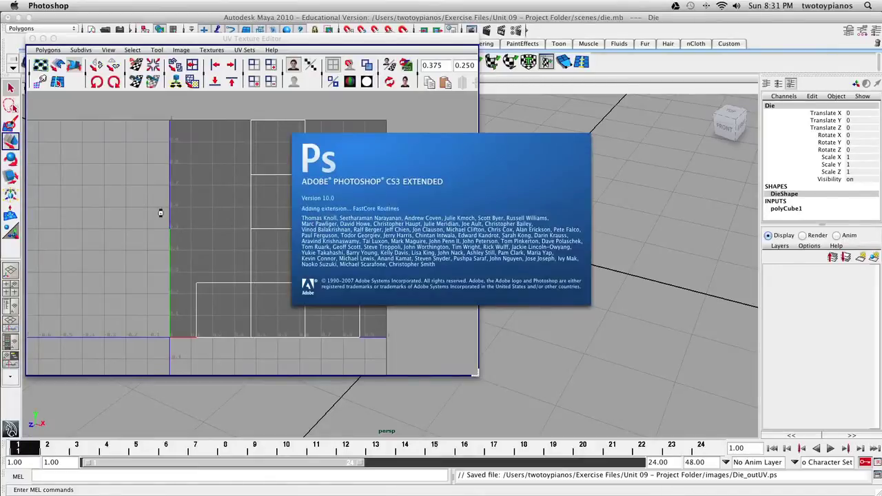
click(146, 214)
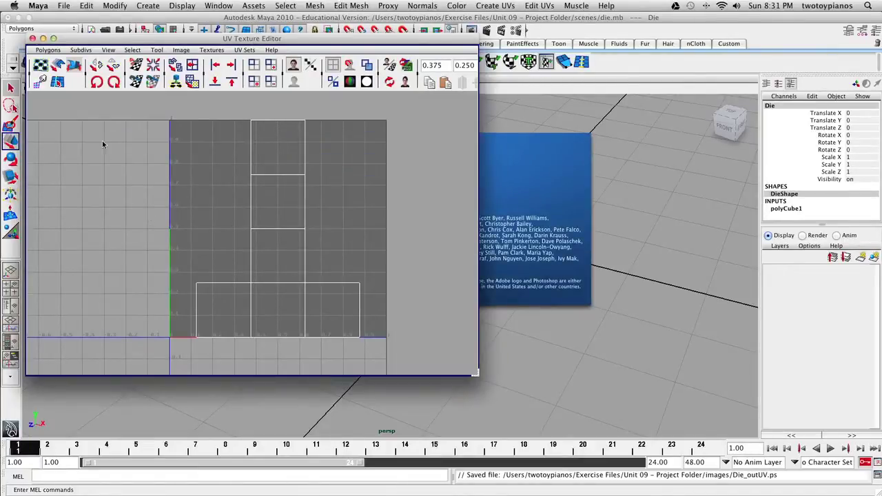
click(38, 6)
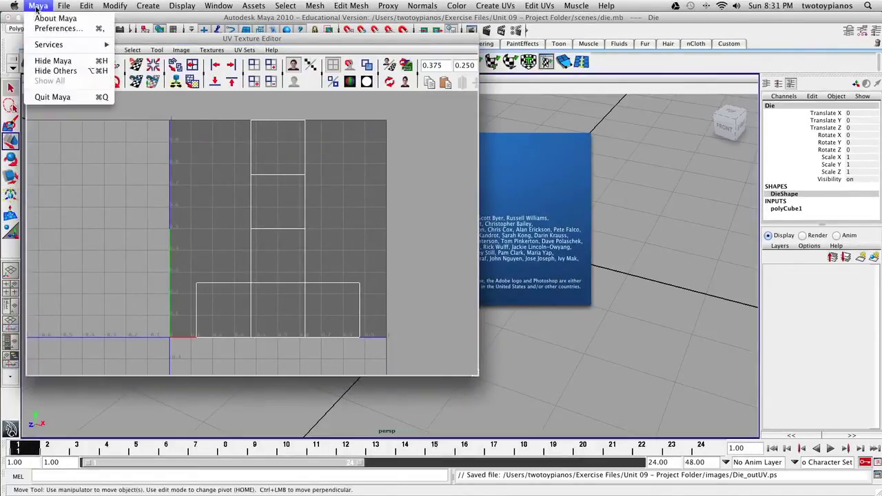
click(52, 61)
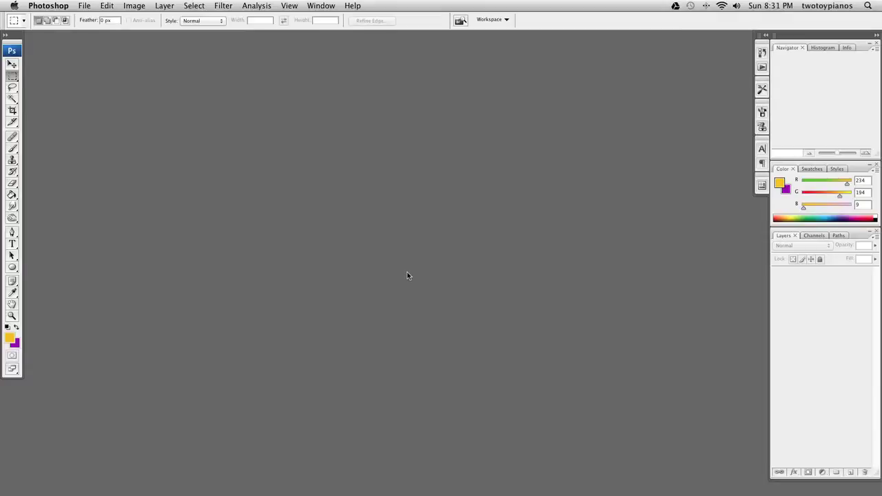
Step: Open Die_outUV.ps from the images folder of Unit 09 - Project Folder and enlarge its document window
click(80, 6)
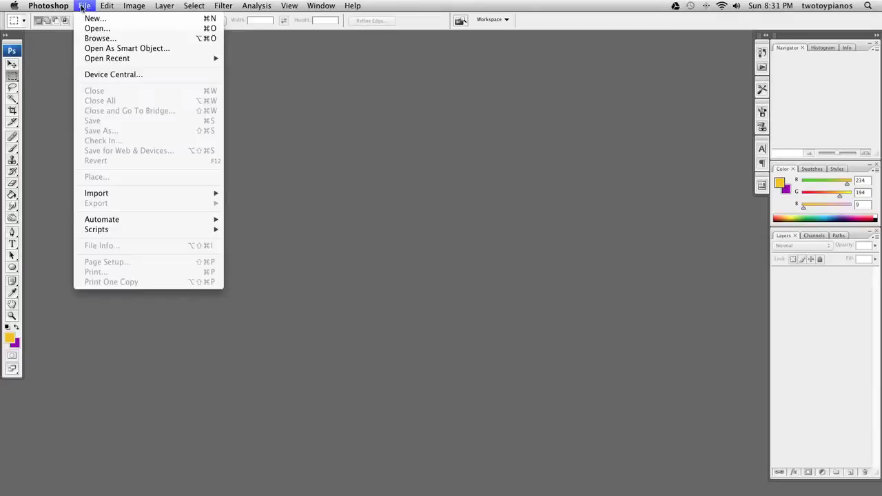
click(98, 29)
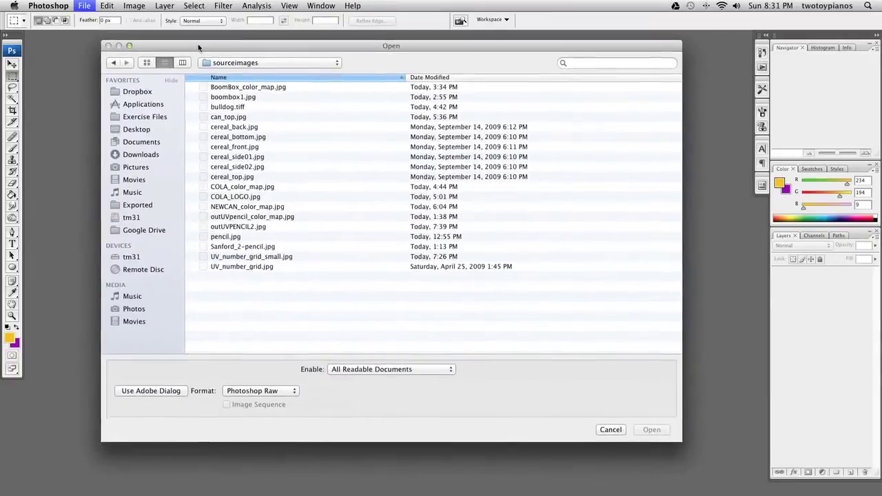
click(134, 115)
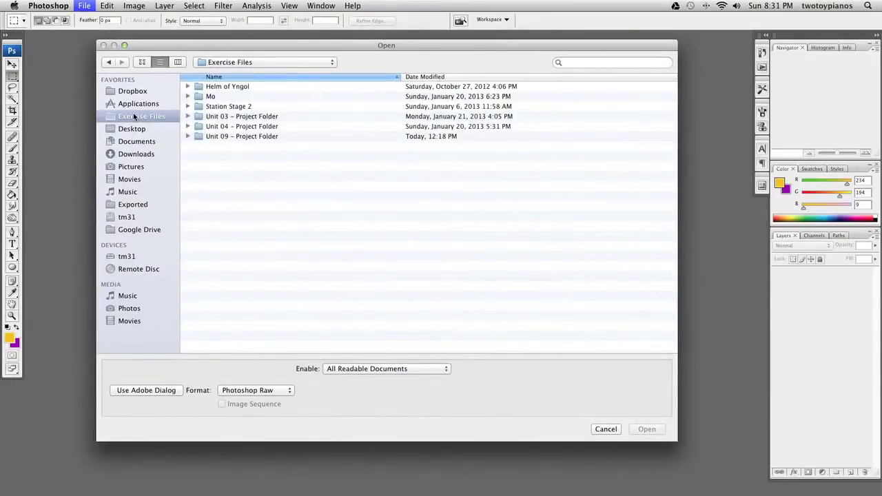
double_click(239, 137)
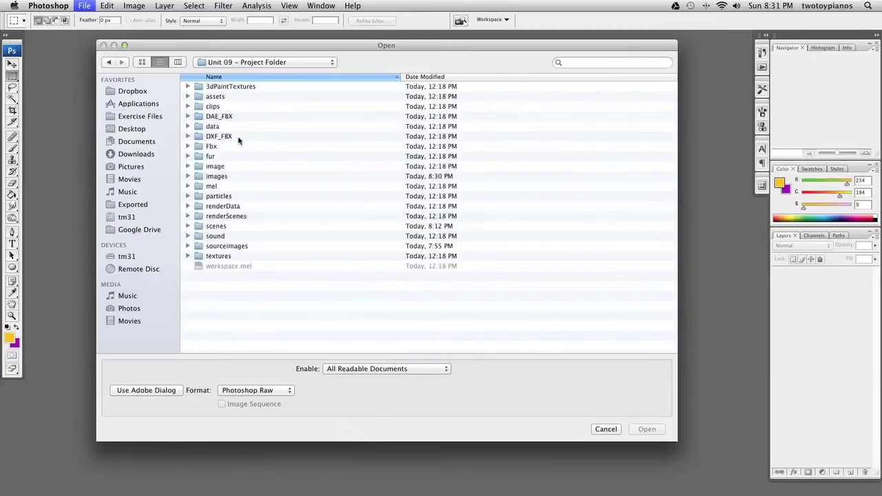
double_click(221, 176)
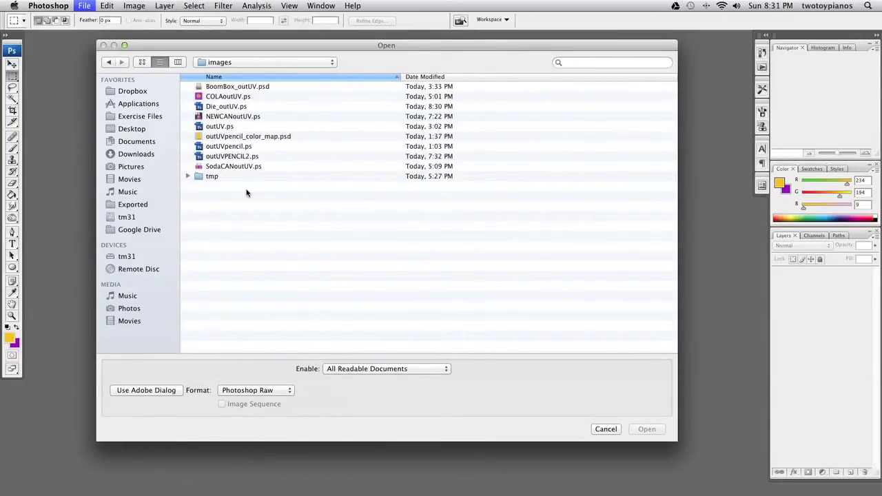
click(241, 108)
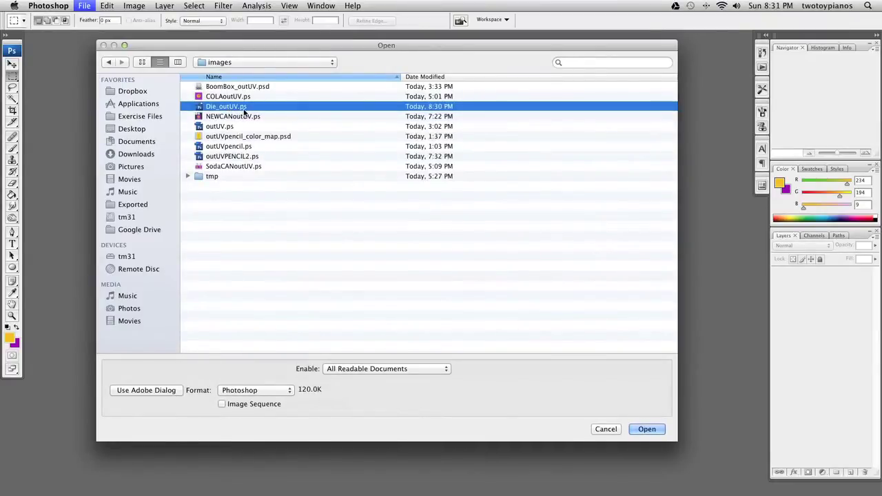
click(642, 430)
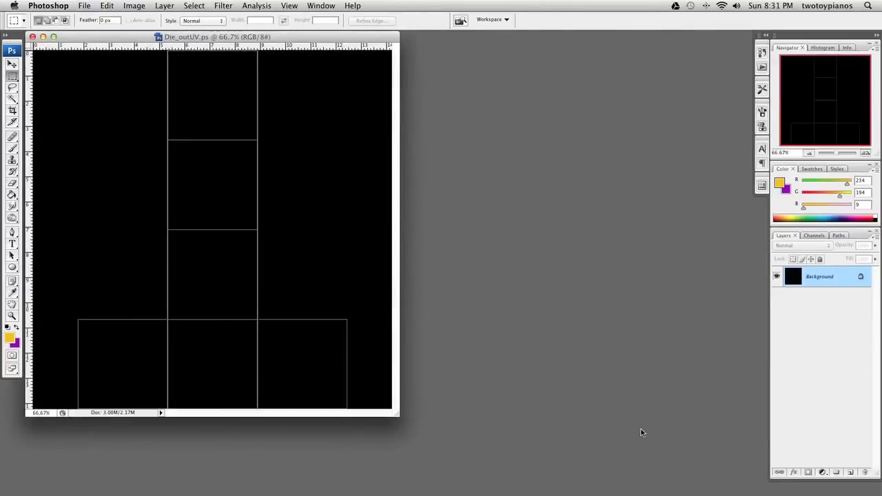
drag(399, 414, 532, 443)
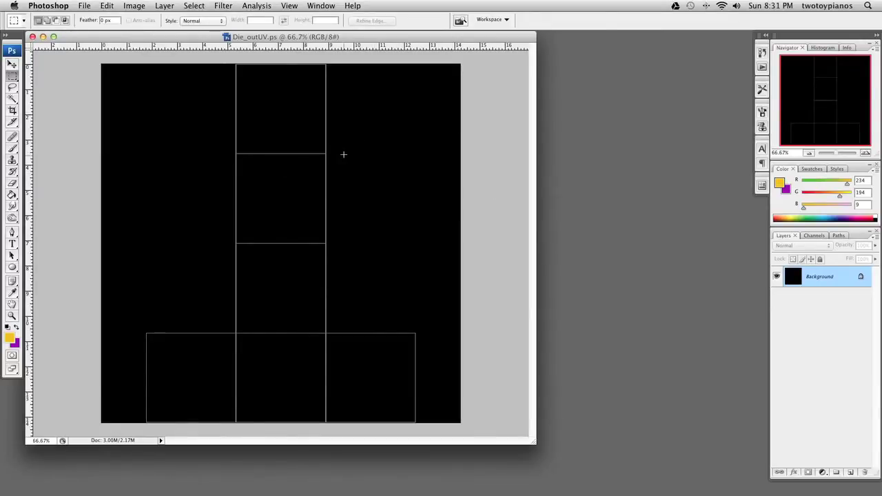
Step: Convert the locked Background into a regular layer named UV
double_click(832, 279)
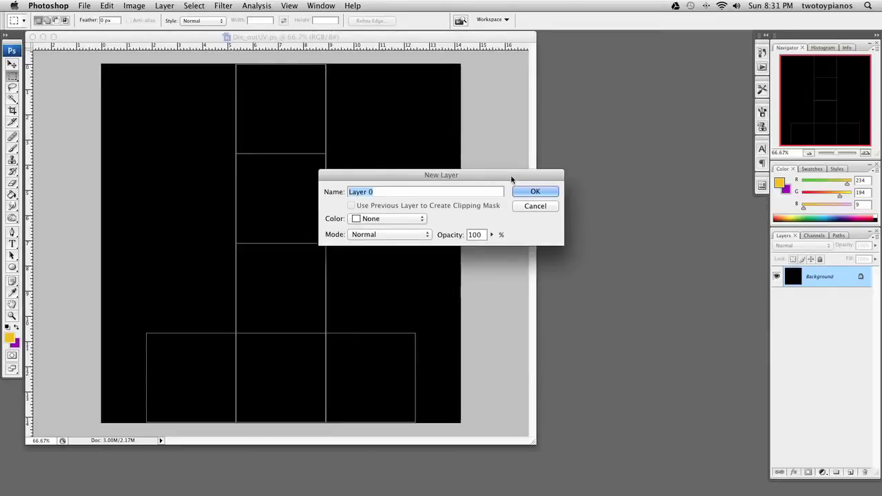
click(384, 191)
drag(385, 192, 305, 186)
text(UV)
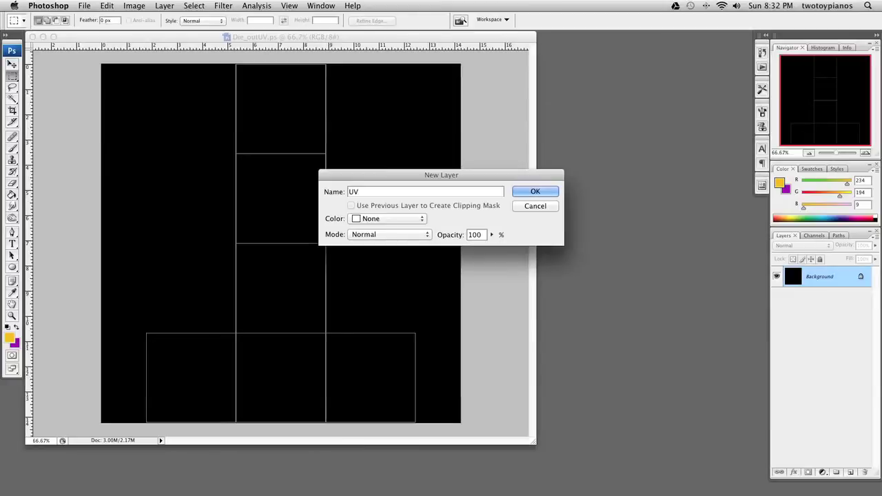
click(521, 193)
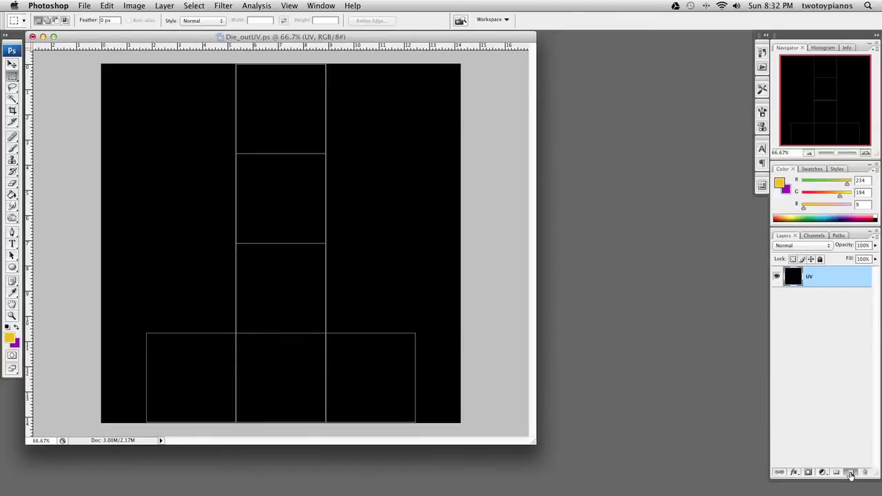
Step: Add a new layer named BG and place it beneath the UV layer
click(851, 472)
double_click(822, 277)
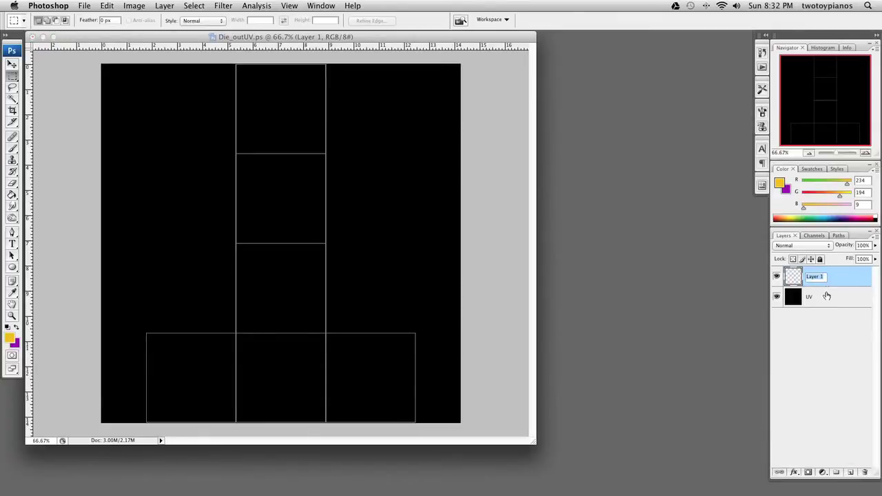
text(BG)
key(Return)
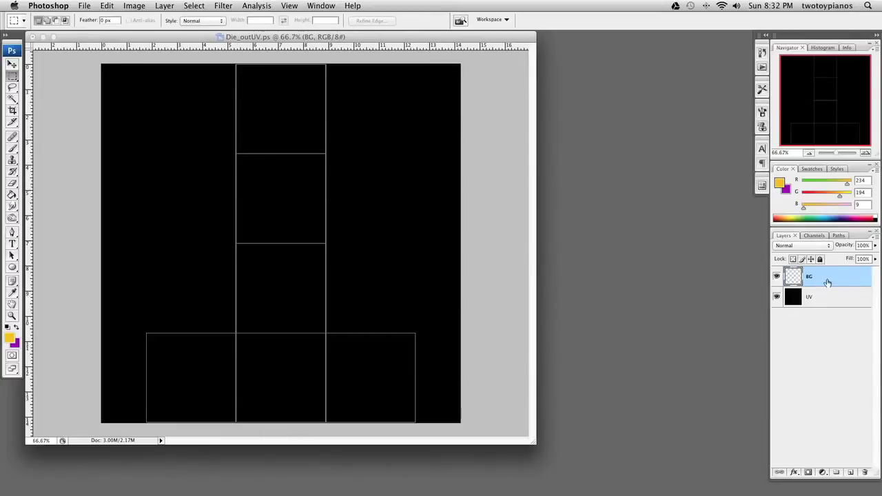
drag(821, 277, 825, 308)
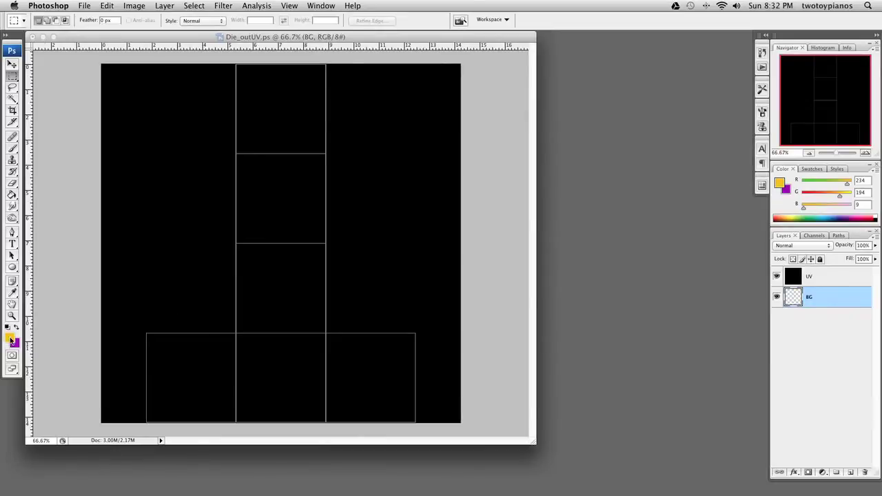
Step: Fill the BG layer with pure red (RGB 255, 0, 0) using the Paint Bucket
click(7, 328)
click(10, 337)
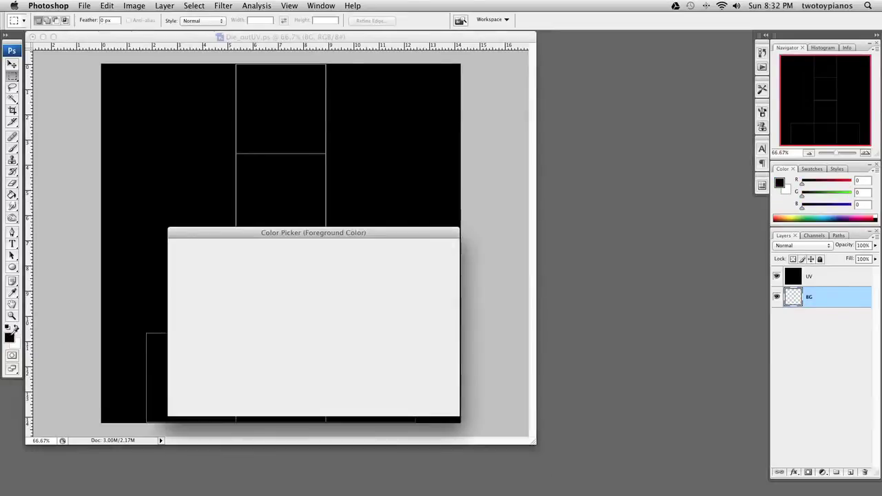
text(255)
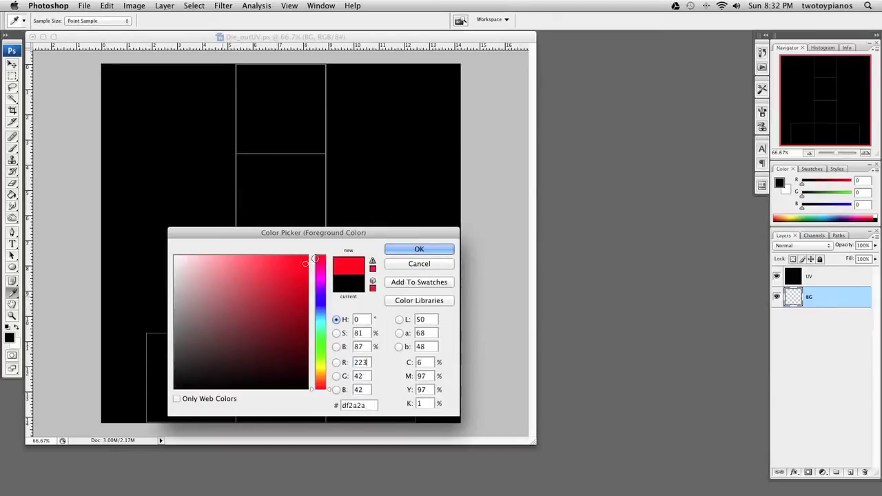
click(417, 250)
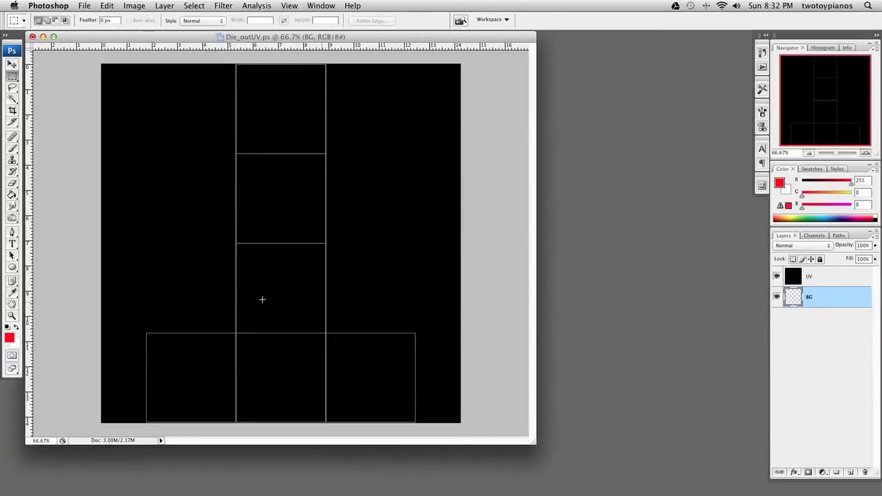
click(12, 195)
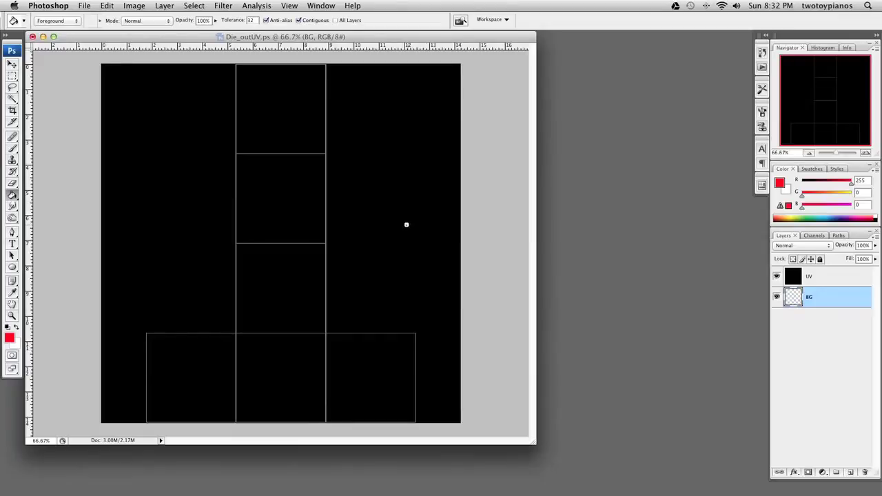
click(404, 222)
Step: Invert the colors of the UV layer and set its blend mode to Multiply
click(811, 278)
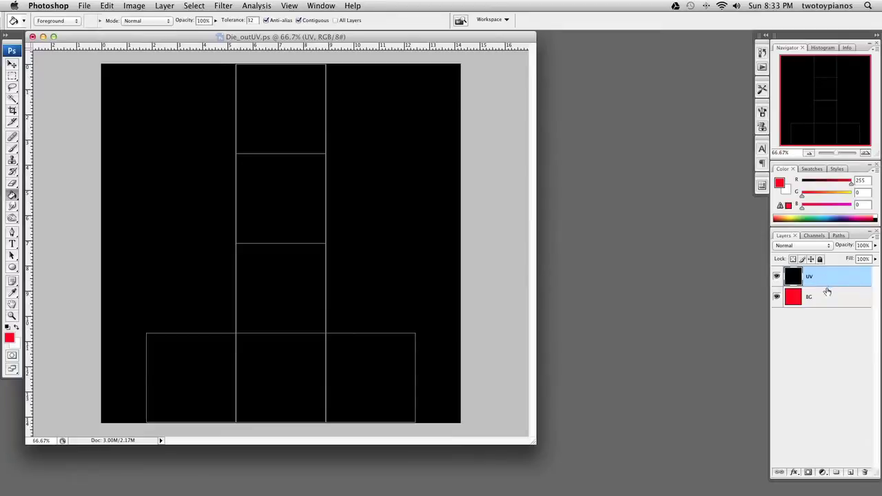
click(133, 6)
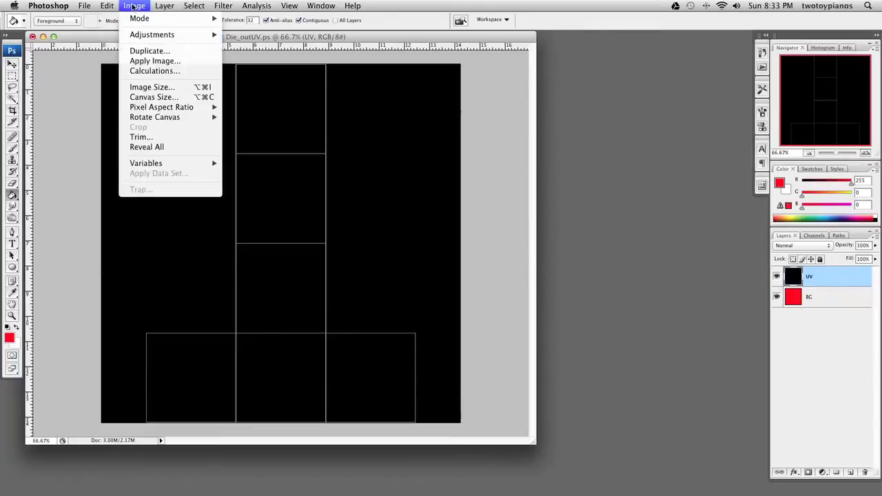
mouse_move(153, 34)
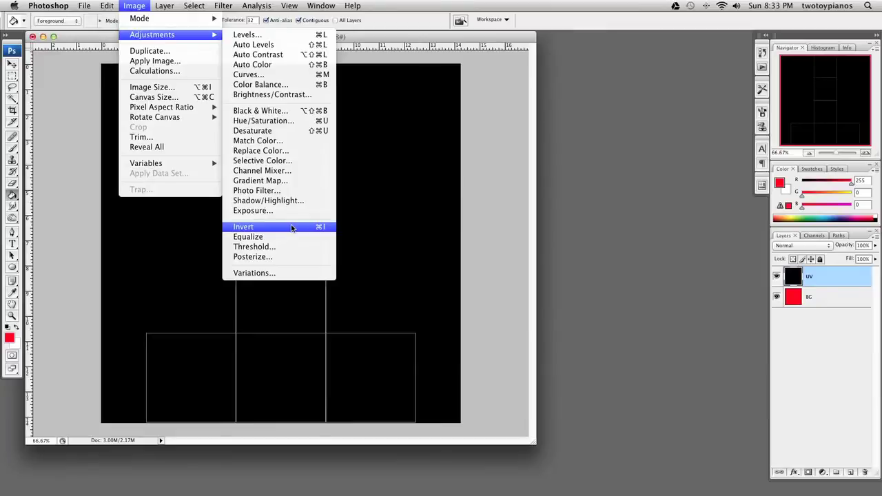
click(291, 228)
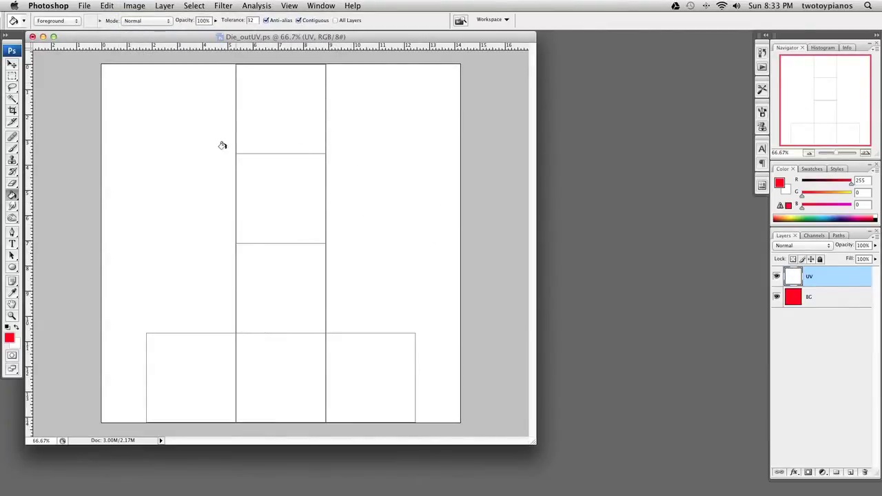
click(819, 248)
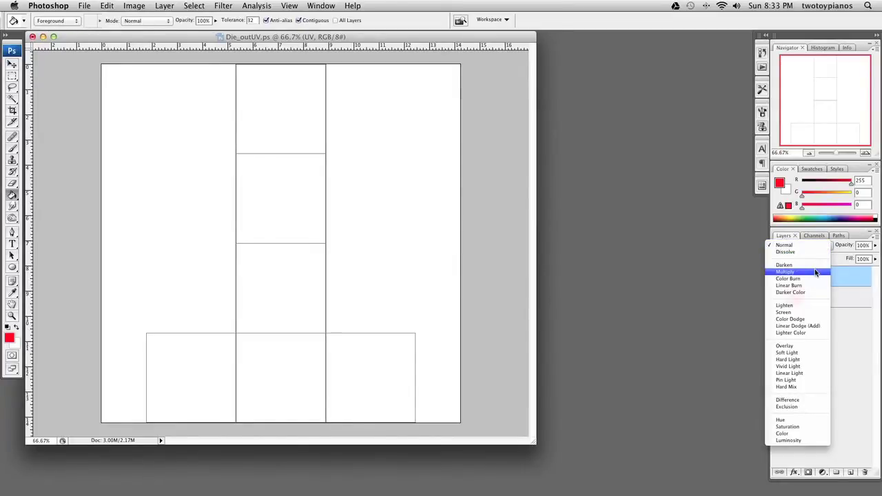
click(814, 272)
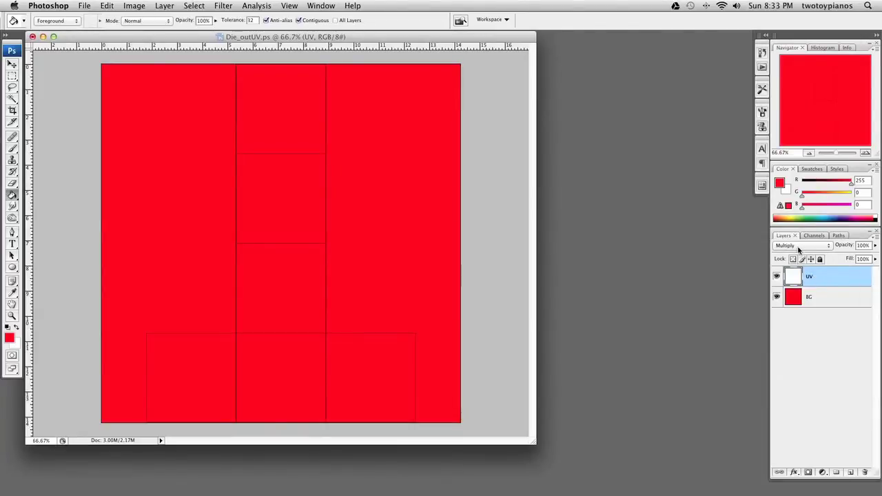
Step: Add a new layer named Detail between the BG and UV layers
click(827, 306)
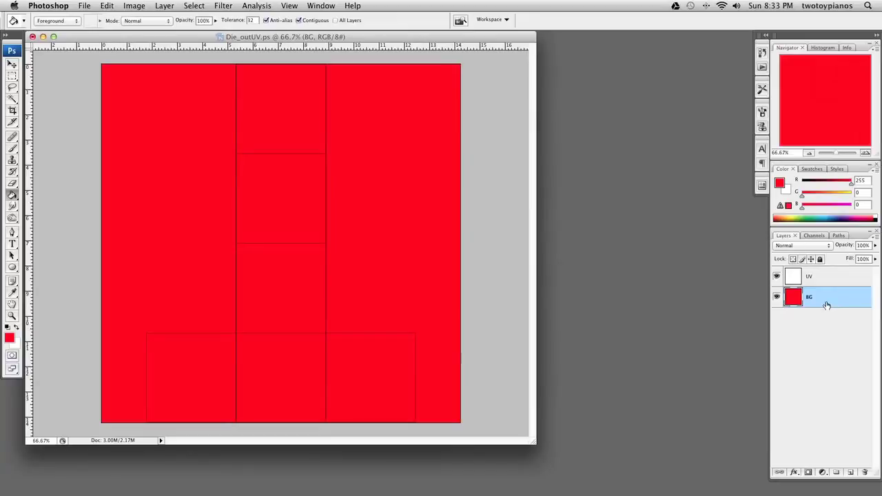
click(850, 473)
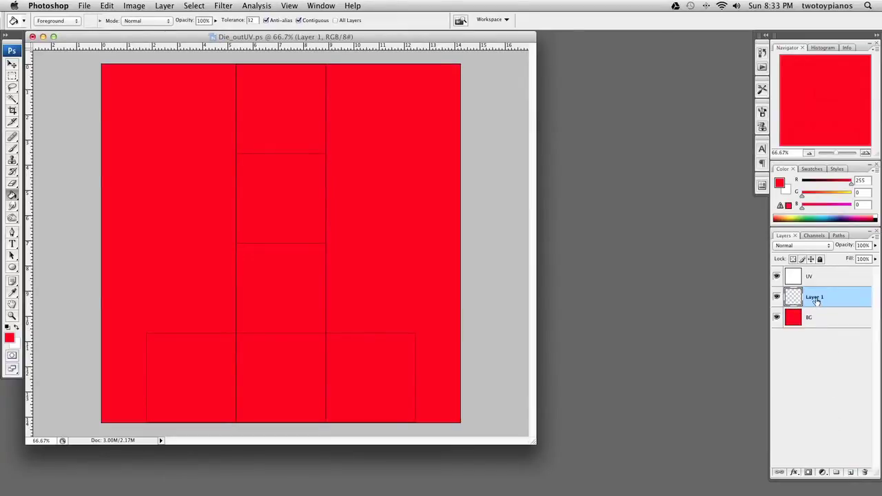
double_click(815, 297)
text(Di)
key(Return)
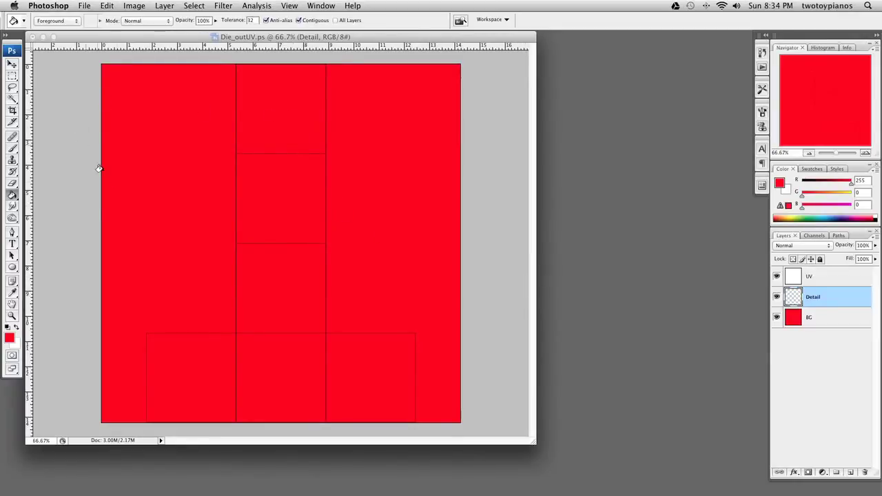
Step: Make a small circular selection centered in the third UV face from the top with the Elliptical Marquee tool
click(15, 80)
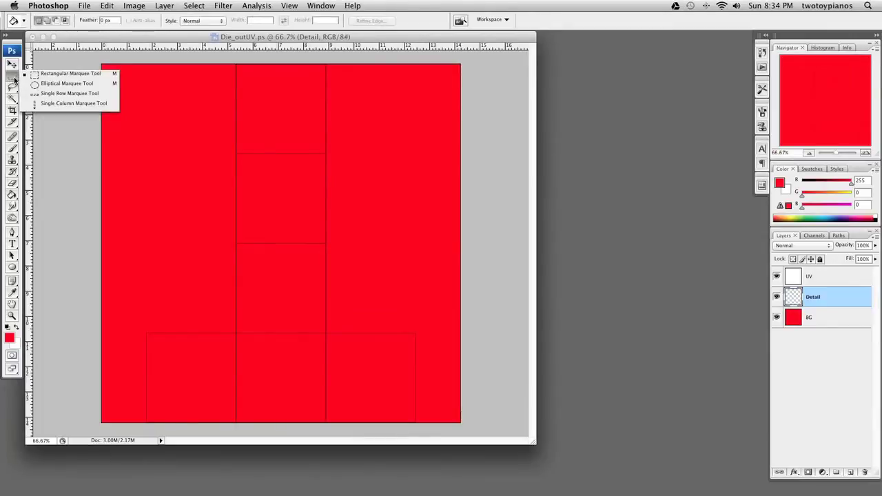
click(66, 85)
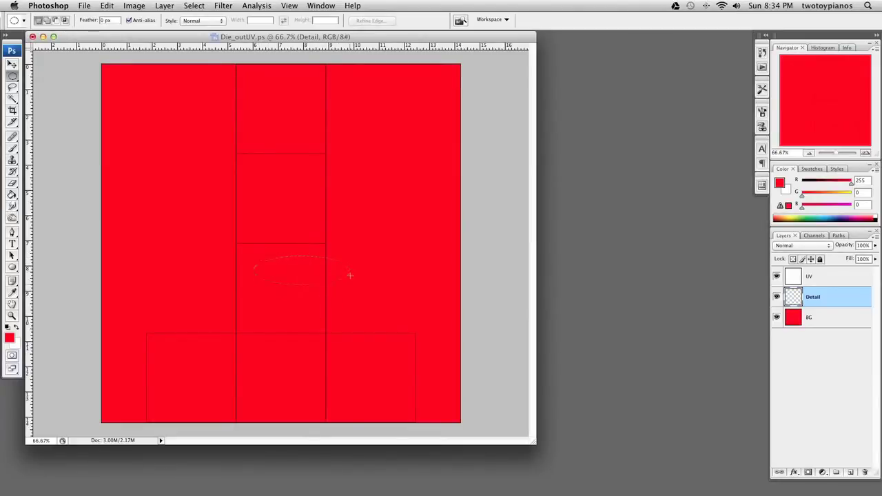
drag(279, 319, 259, 341)
drag(341, 309, 340, 308)
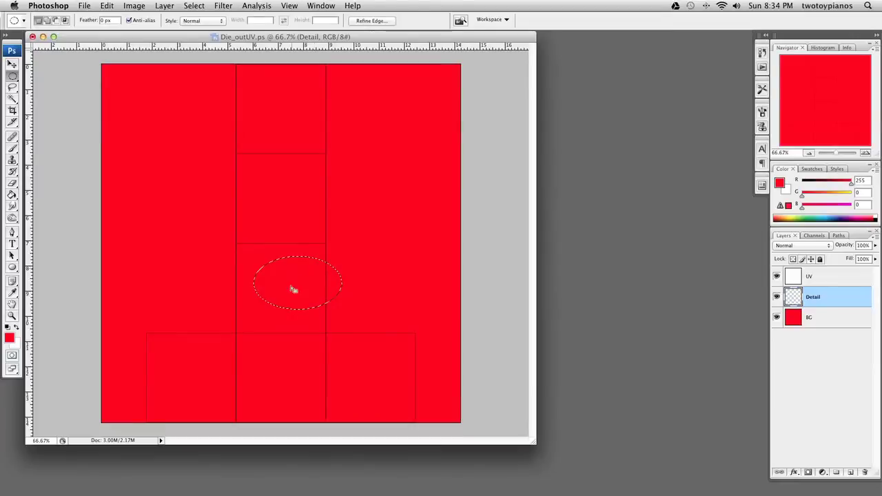
click(276, 226)
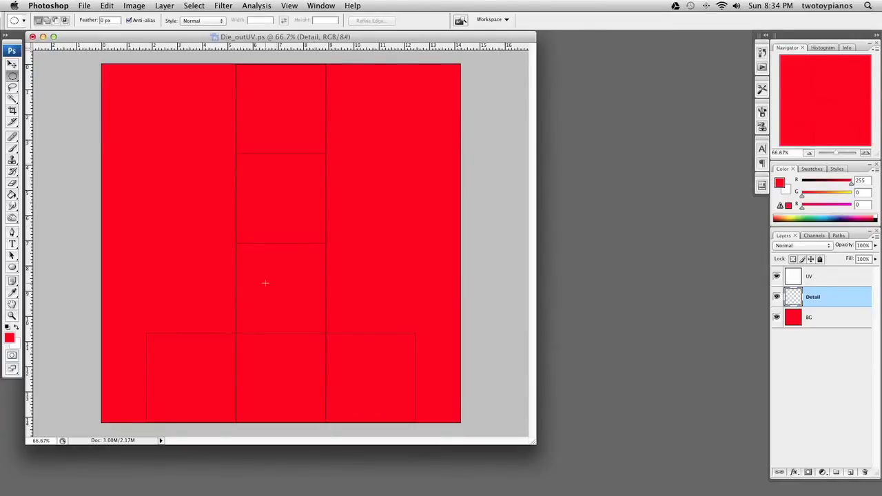
drag(266, 277, 285, 295)
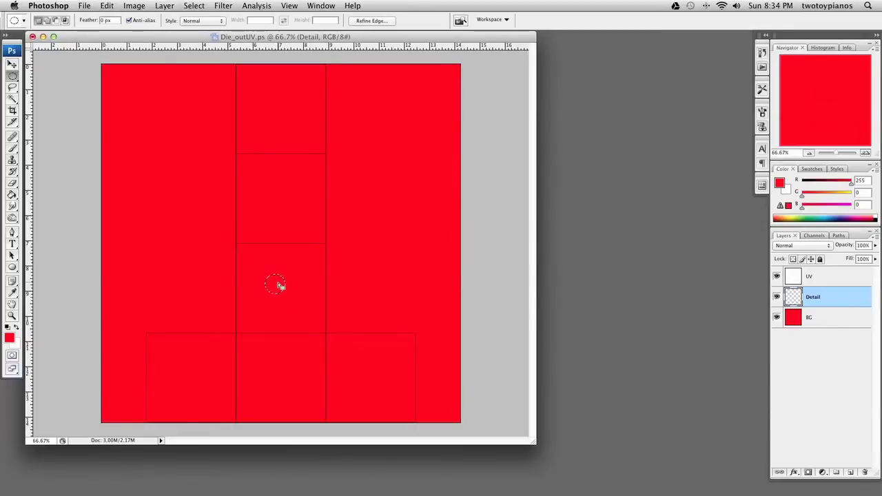
drag(281, 285, 284, 285)
Step: Fill the circular selection with white on the Detail layer
click(17, 329)
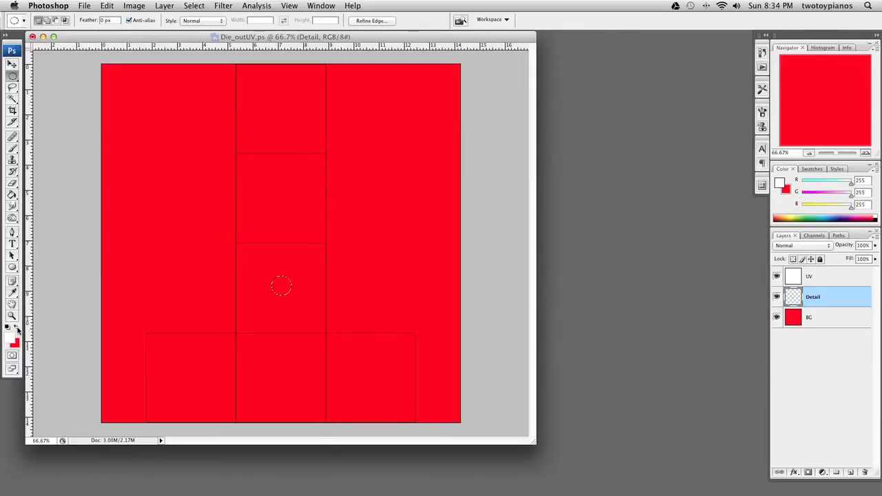
click(12, 196)
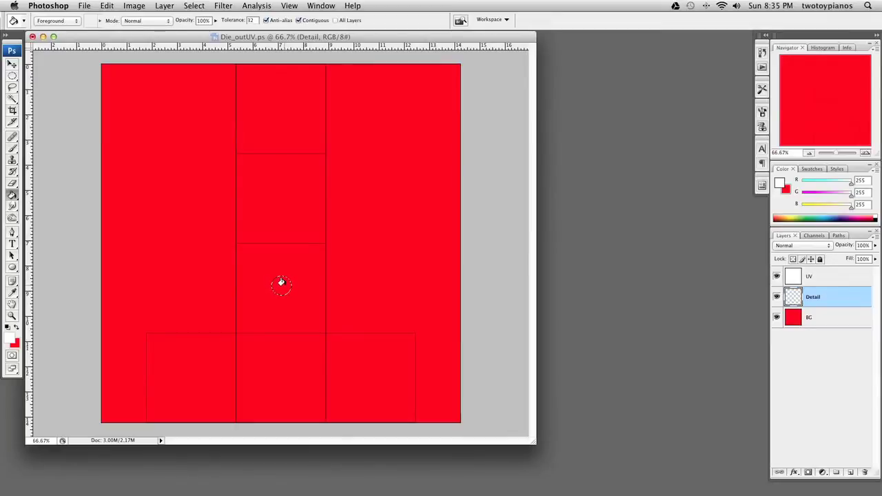
click(280, 283)
Step: Paste a copy of the white dot and move it straight up to the center of the UV face above
click(108, 7)
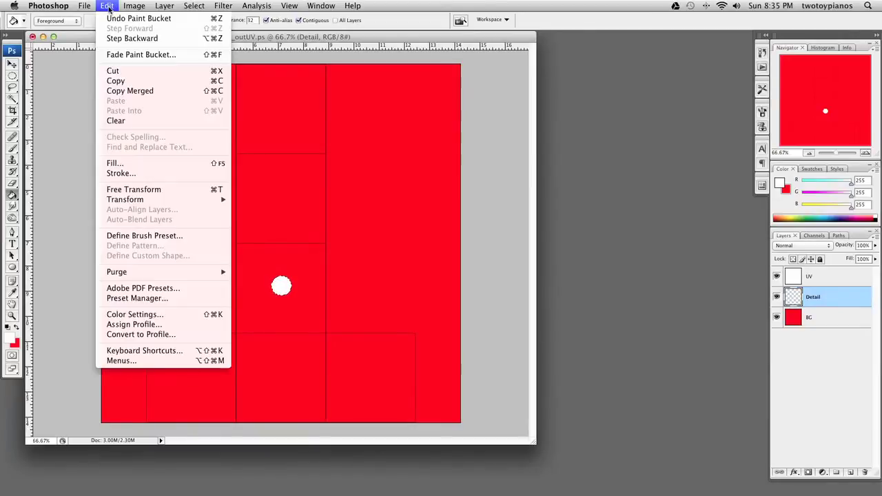
click(136, 82)
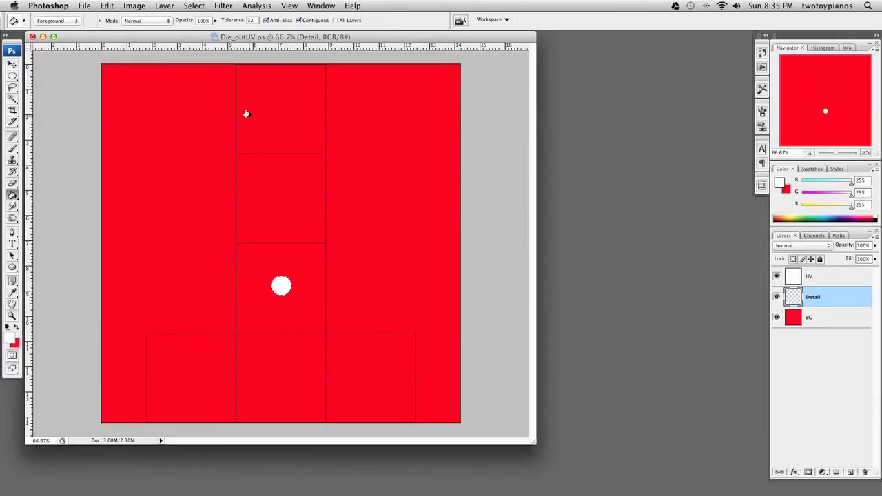
key(super+v)
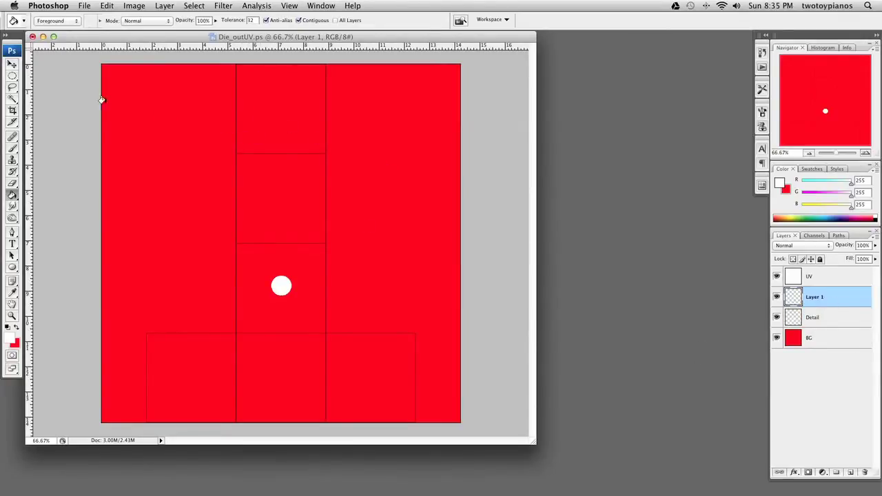
click(11, 63)
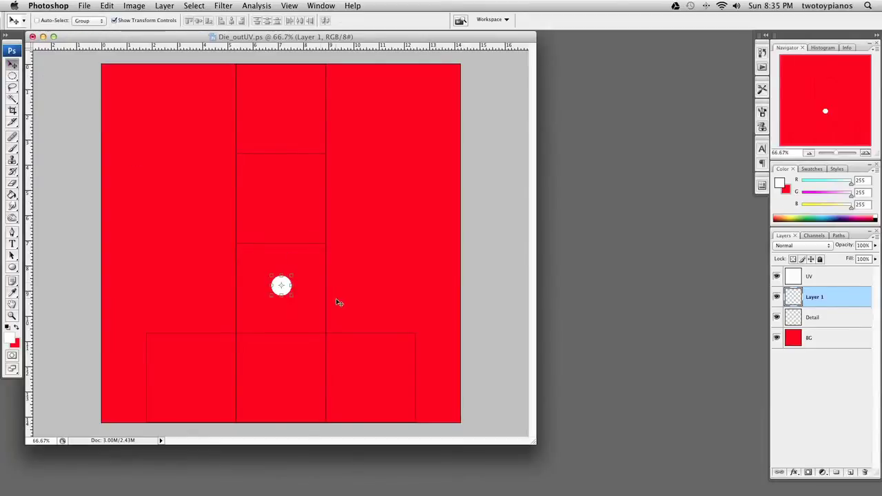
key(super+t)
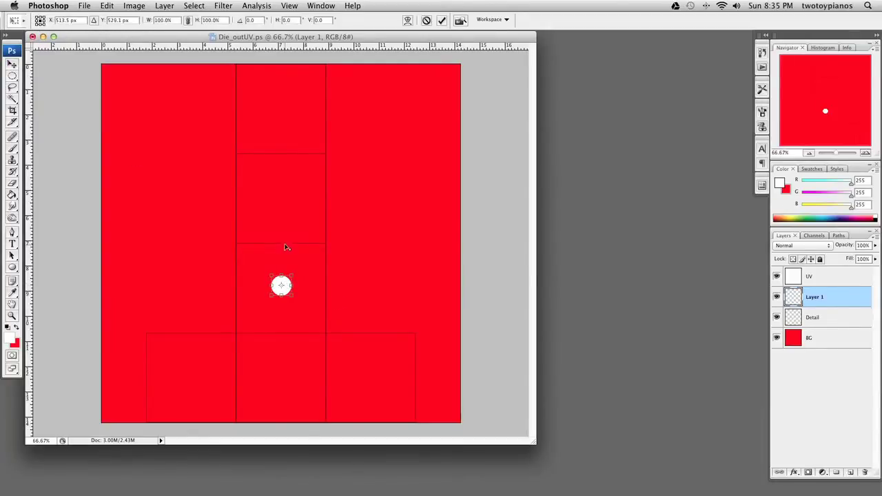
drag(286, 285, 286, 197)
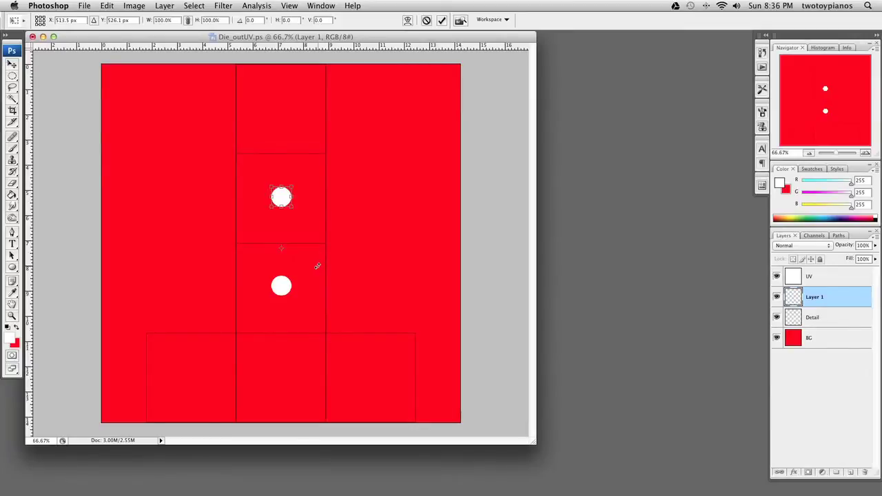
click(11, 63)
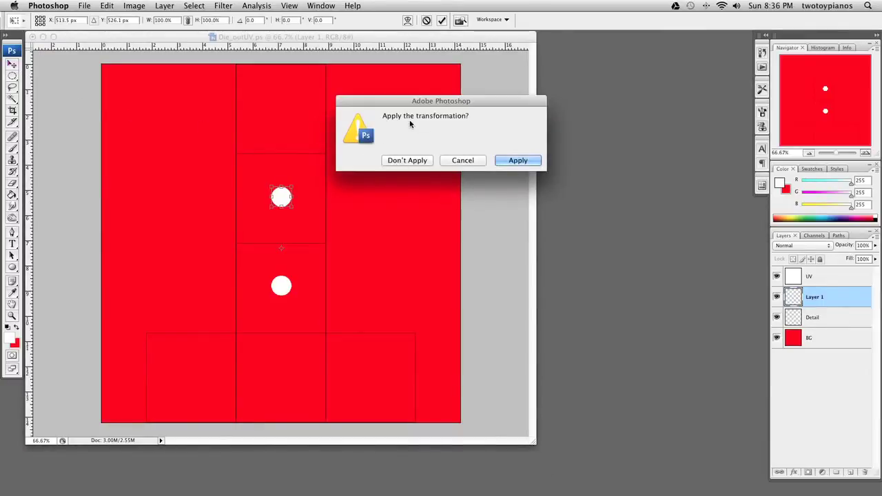
drag(425, 105, 348, 95)
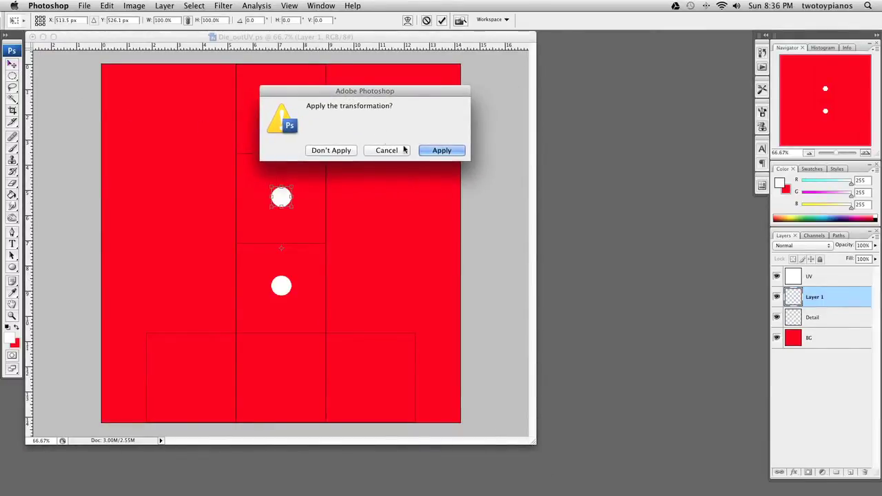
click(434, 151)
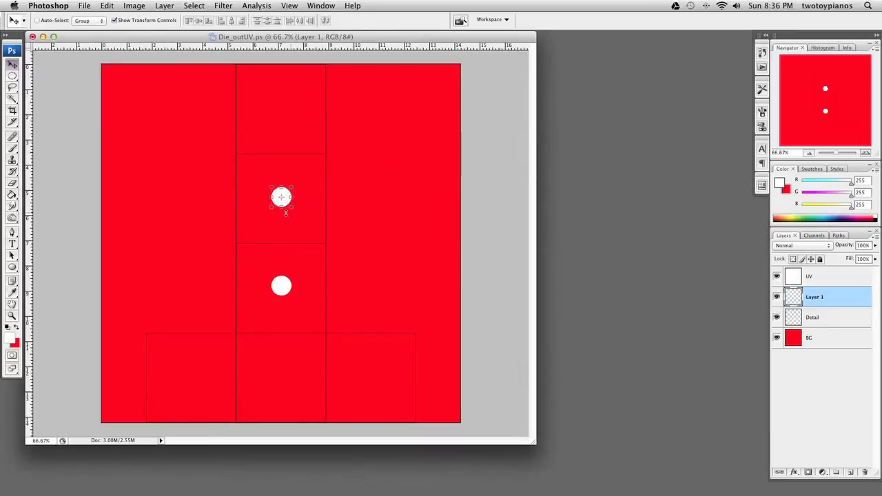
Step: Add two more dot copies to the second UV face from the top, in its lower-left and upper-right corners, forming a diagonal of three
alt+drag(281, 209, 281, 254)
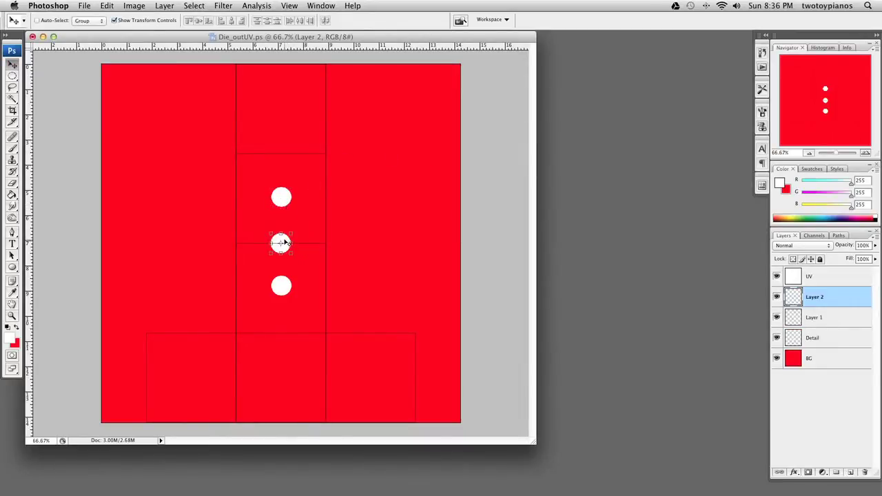
drag(287, 242, 260, 225)
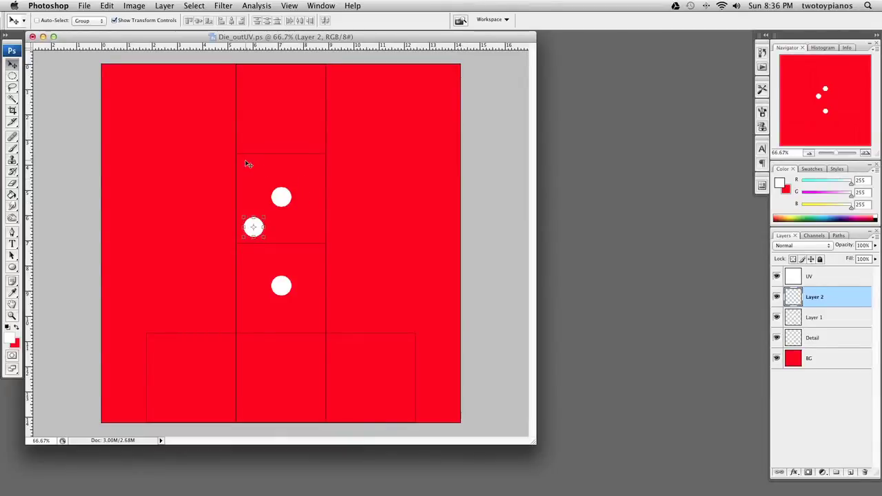
key(m)
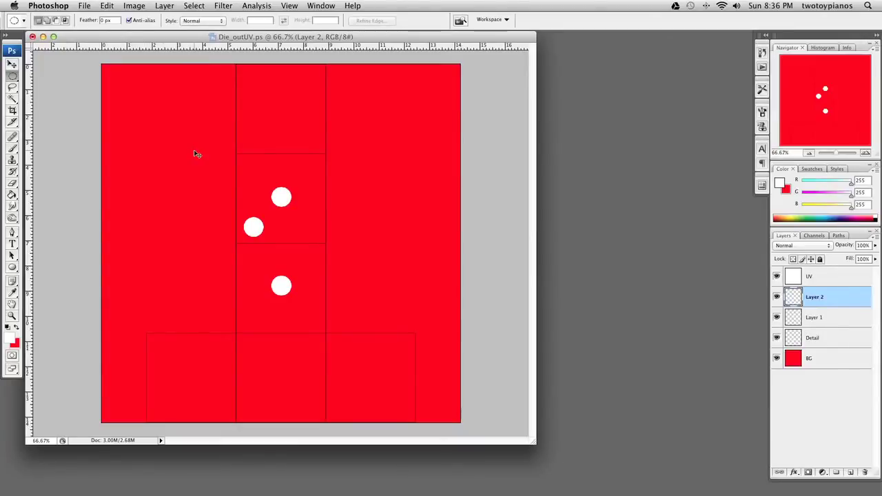
key(super+v)
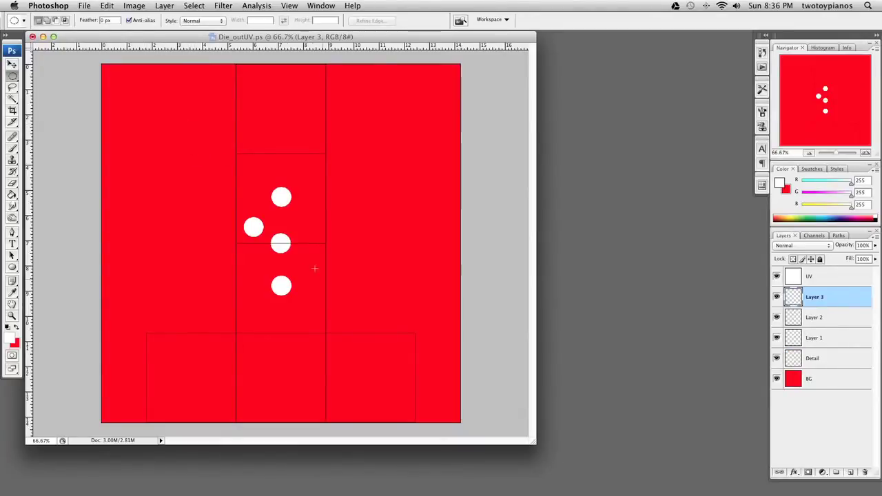
click(12, 64)
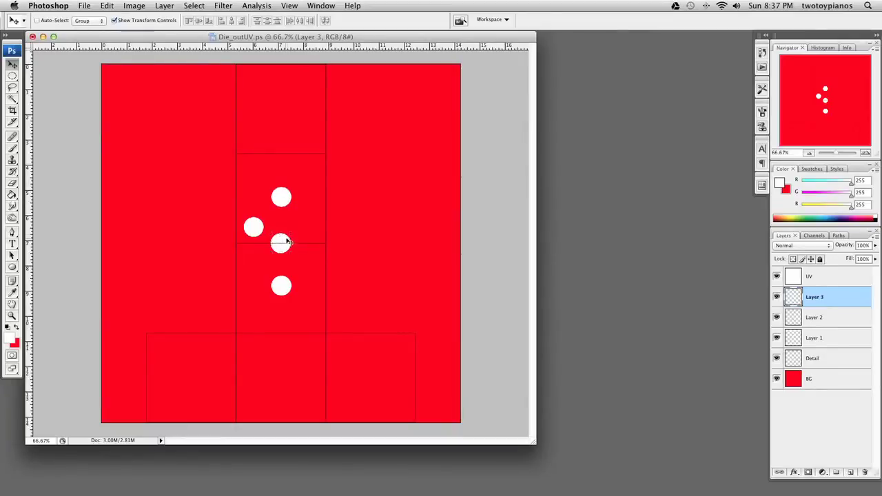
drag(288, 241, 312, 167)
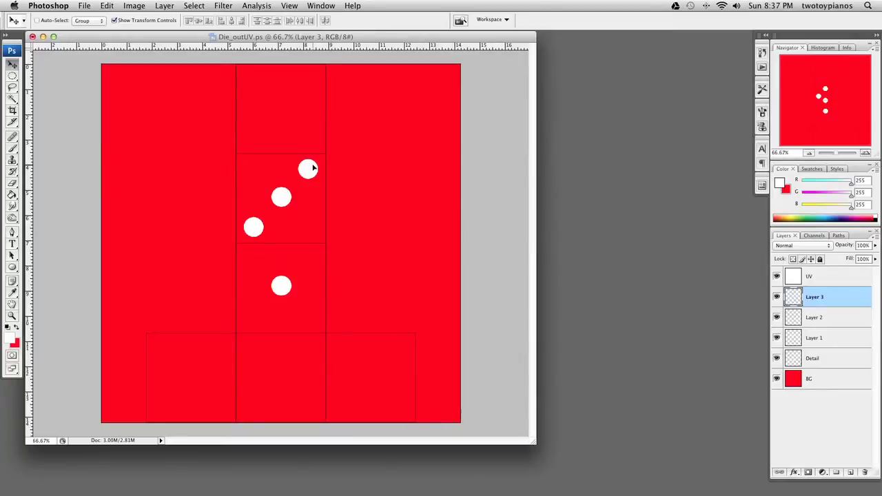
Step: Merge the three dot-copy layers down one after another into the Detail layer
drag(312, 167, 315, 169)
right_click(821, 297)
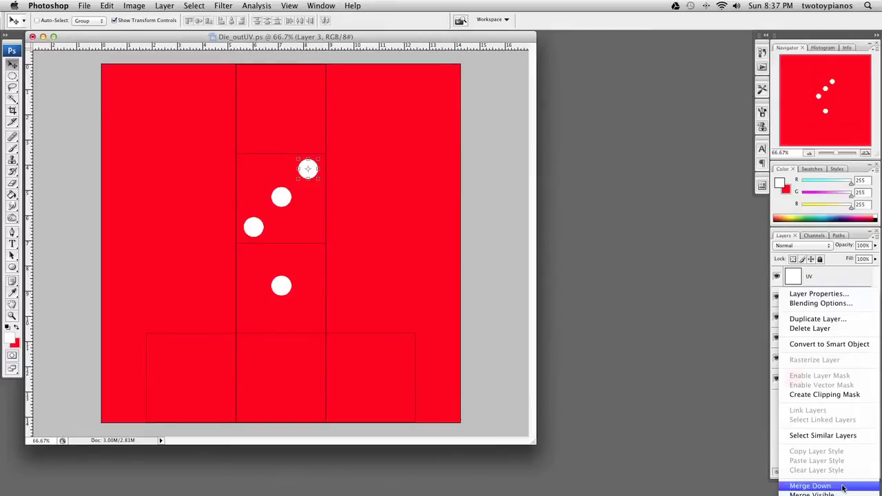
click(810, 485)
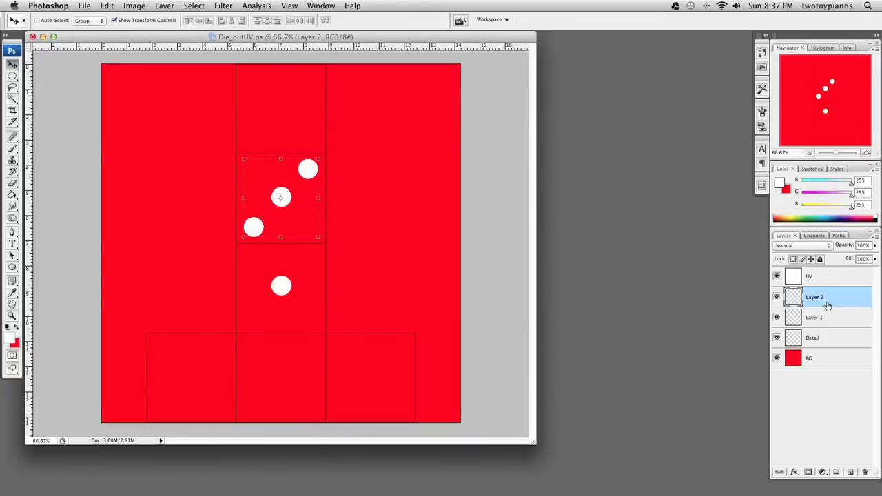
key(super+e)
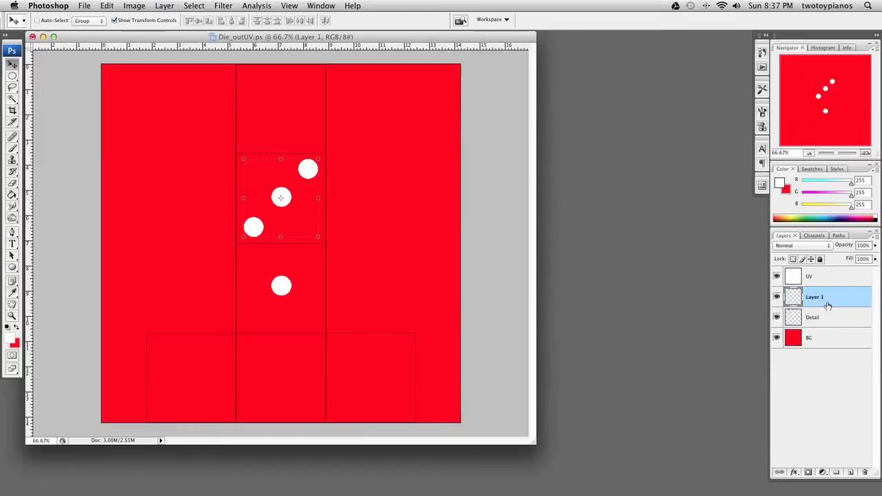
key(super+e)
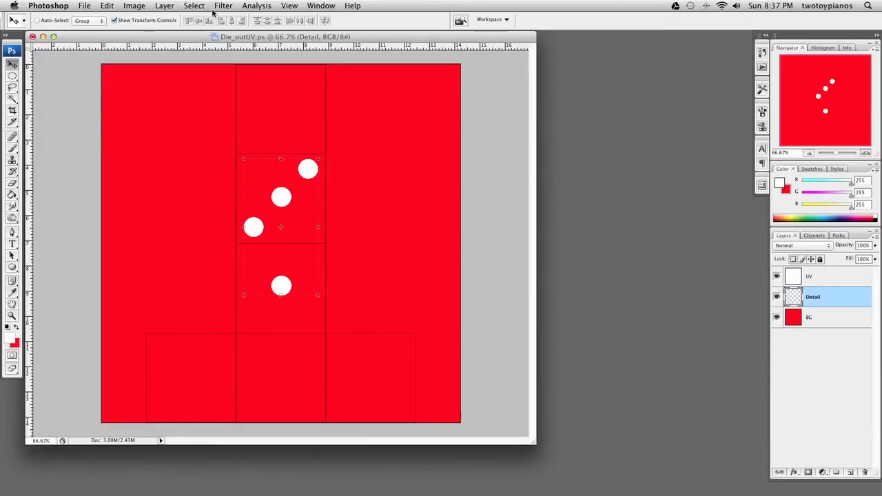
click(165, 6)
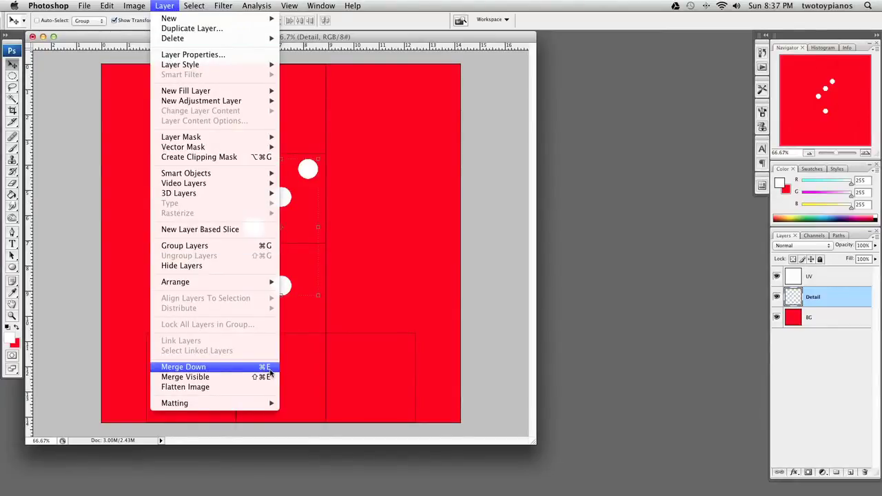
click(668, 362)
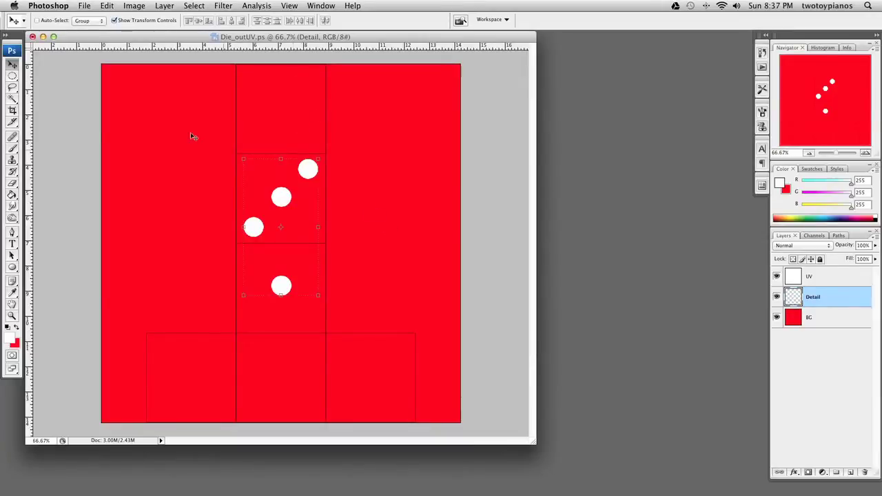
Step: Select the second UV face from the top, enclosing its three diagonal dots, with the Rectangular Marquee tool
click(11, 78)
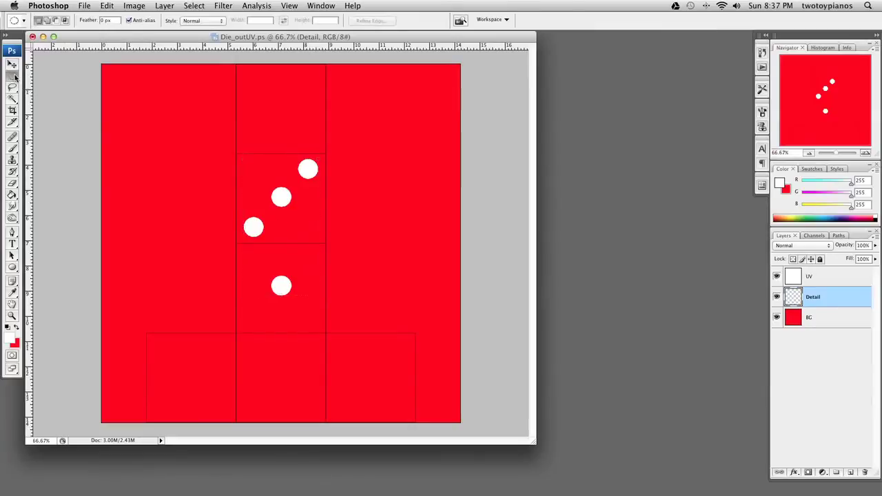
click(13, 78)
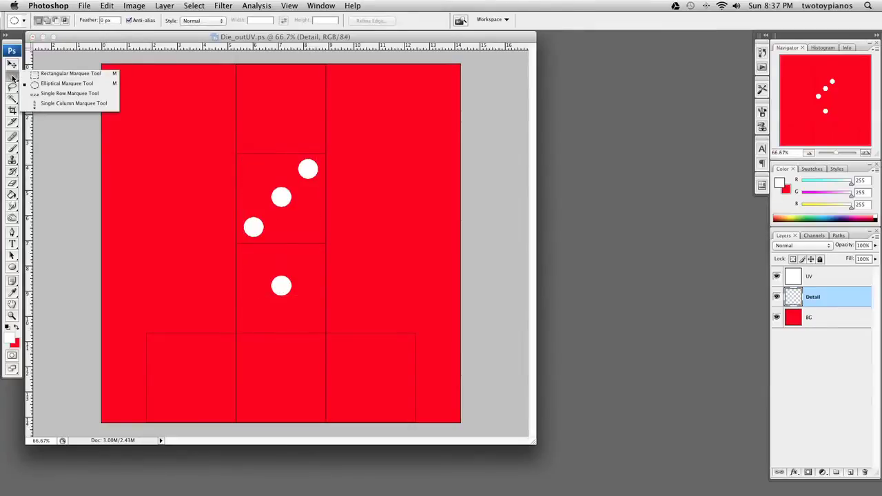
click(69, 73)
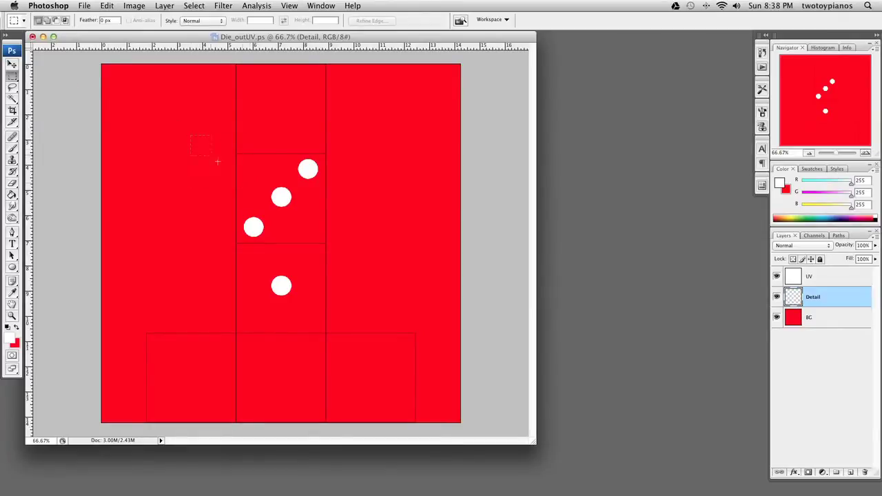
drag(334, 251, 338, 255)
click(265, 178)
drag(238, 240, 240, 242)
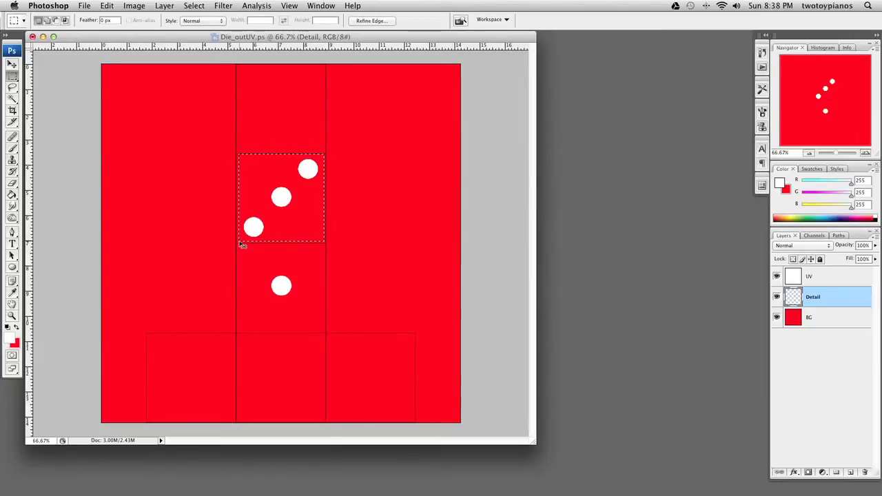
Step: Paste a copy of the three diagonal dots into the top UV face and rotate it -43.5° into a vertical column at the face's left edge
key(super+c)
key(super+v)
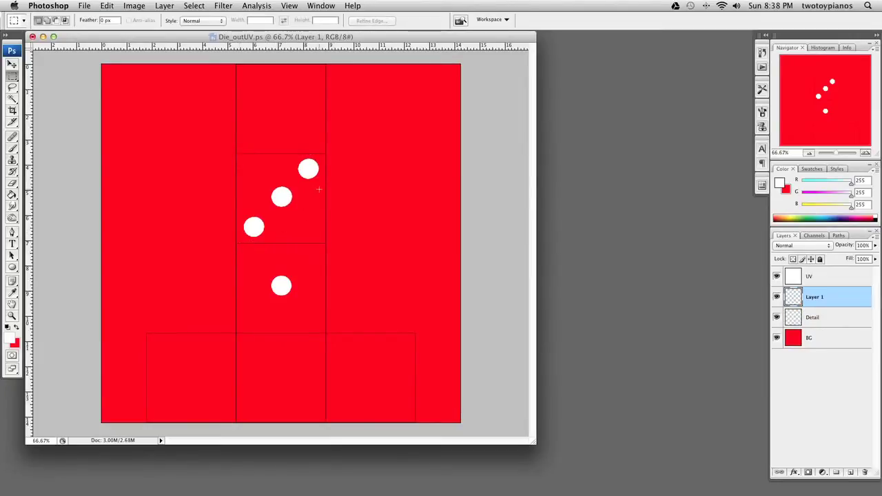
click(13, 65)
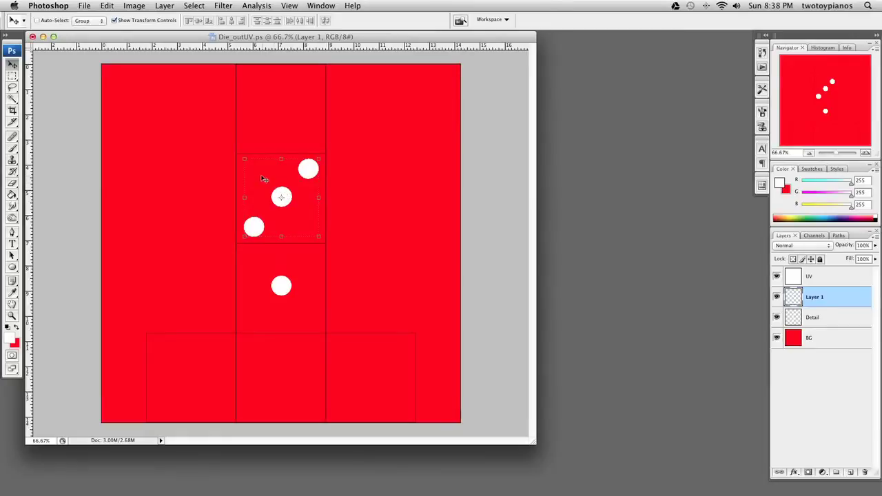
alt+drag(262, 177, 258, 87)
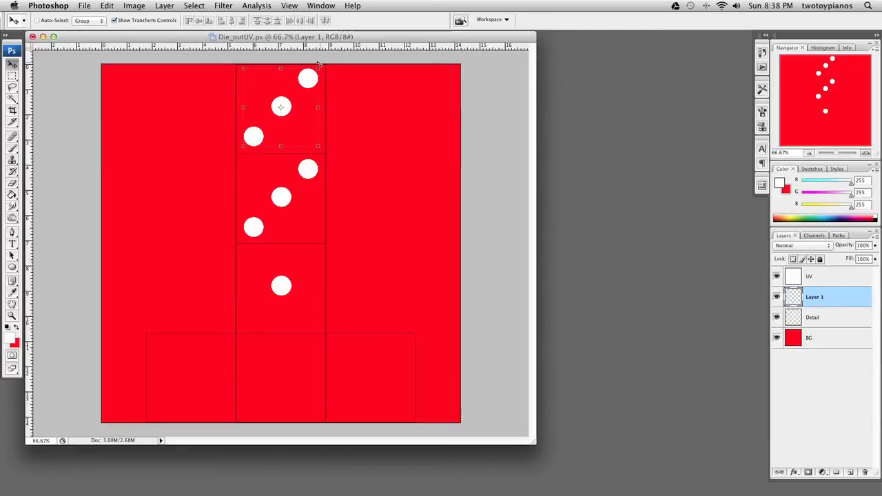
drag(319, 64, 253, 83)
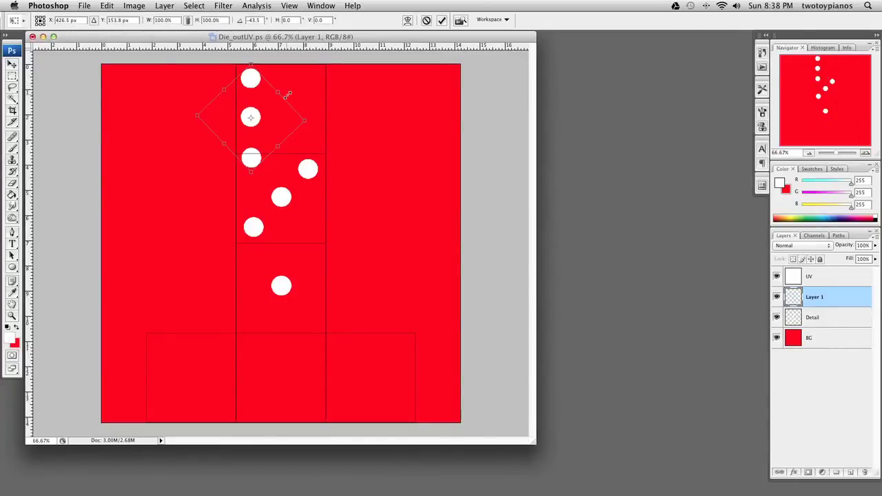
key(Return)
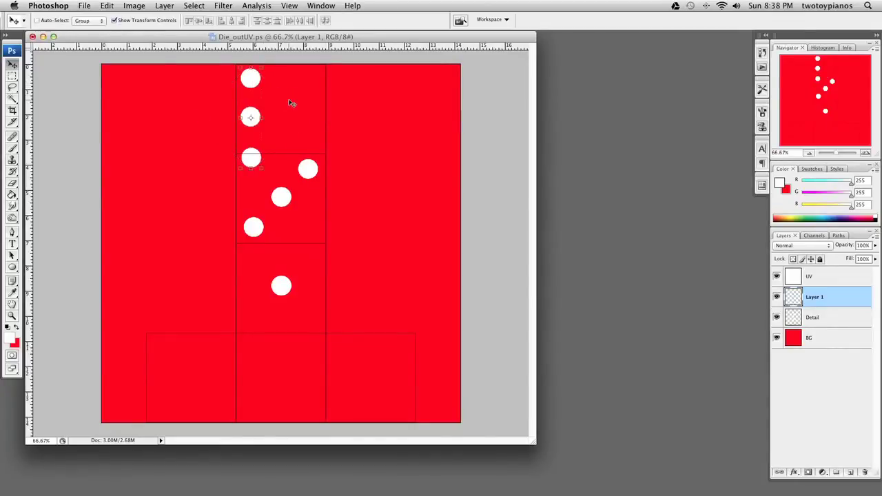
Step: Move the column's middle and lowest dots up individually so all three sit evenly spaced inside the top UV face
click(12, 76)
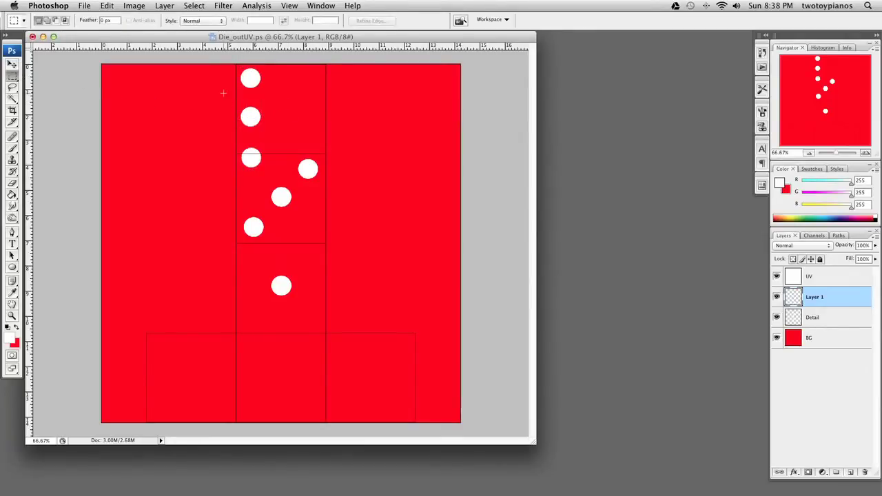
drag(223, 94, 273, 136)
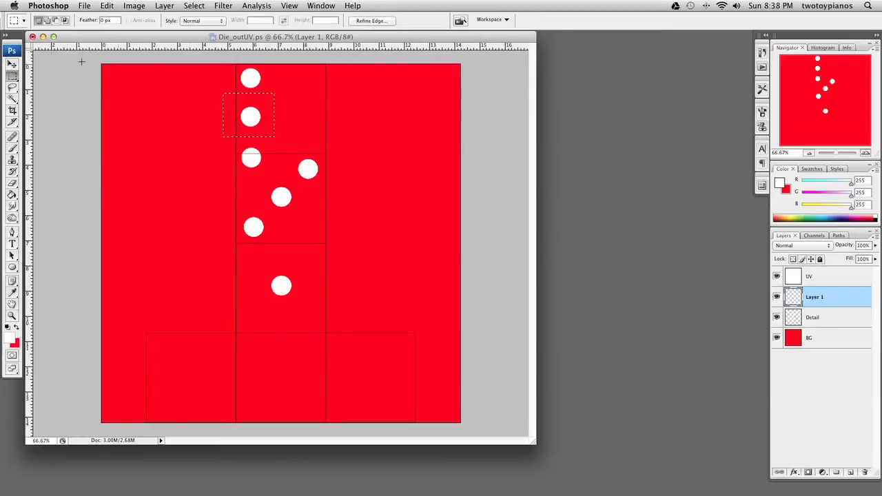
click(11, 64)
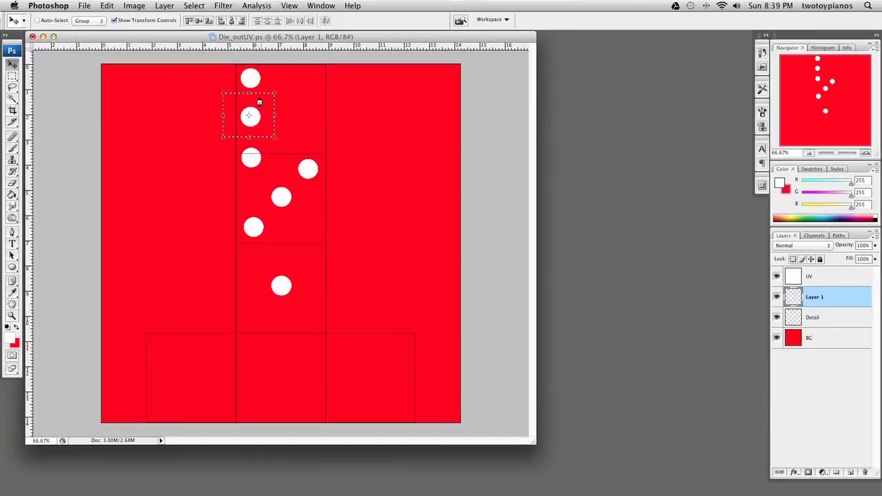
drag(263, 102, 258, 96)
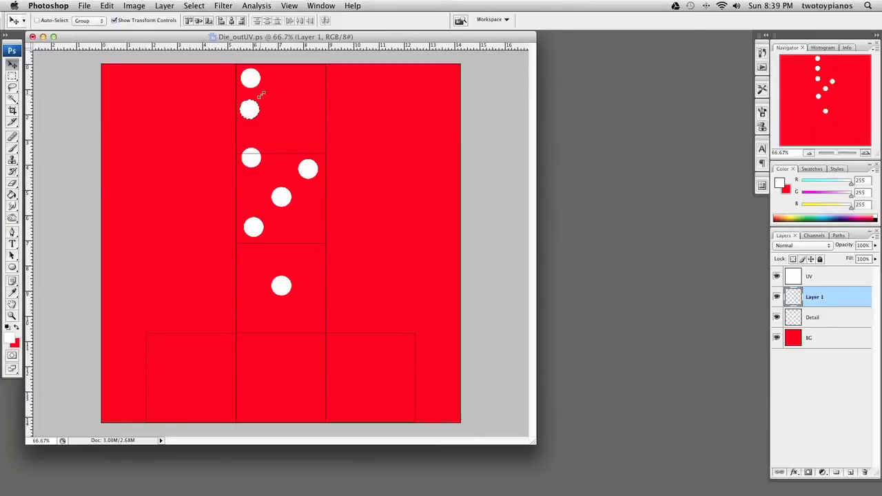
click(12, 74)
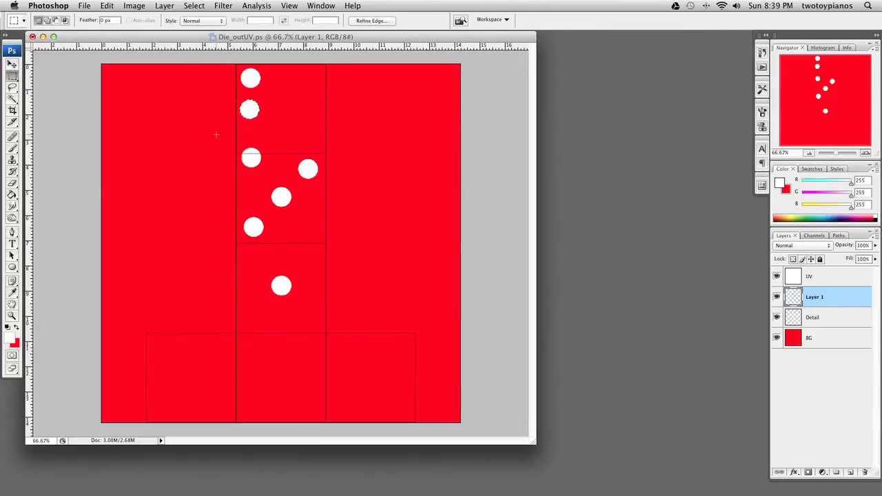
drag(216, 134, 262, 175)
click(12, 64)
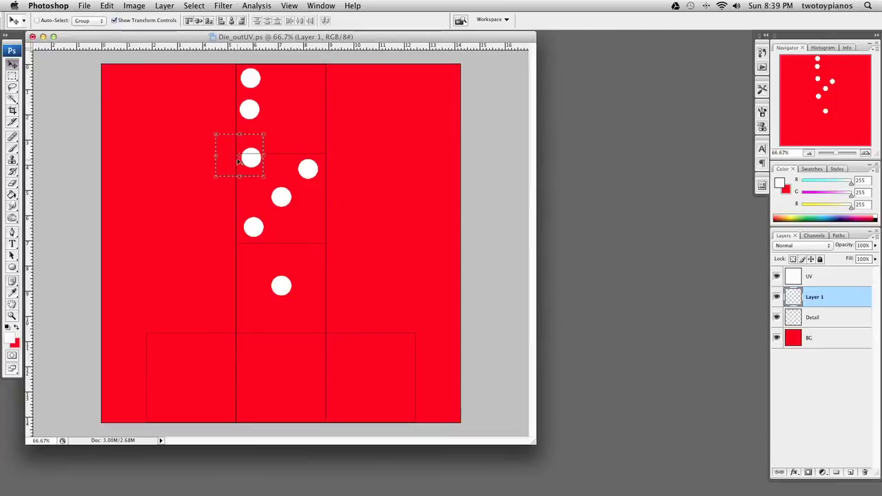
drag(252, 162, 250, 142)
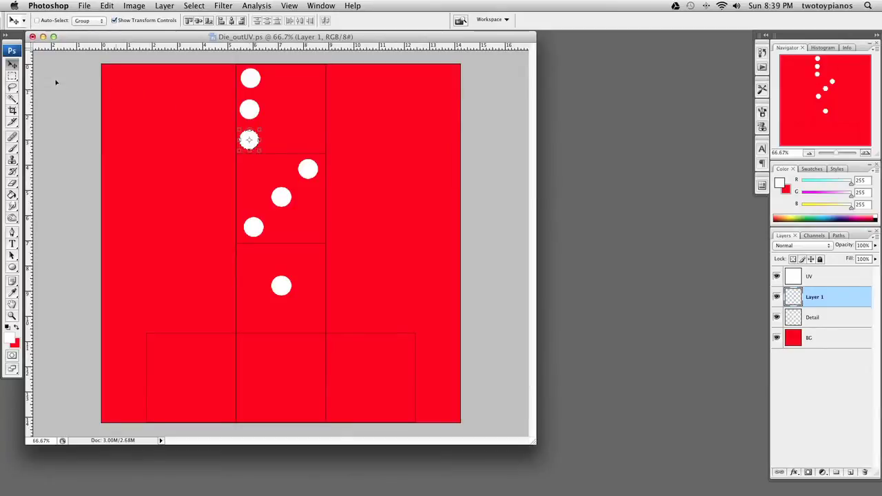
Step: Copy the column of three dots and place the copy along the right edge of the top UV face, making six dots
click(12, 76)
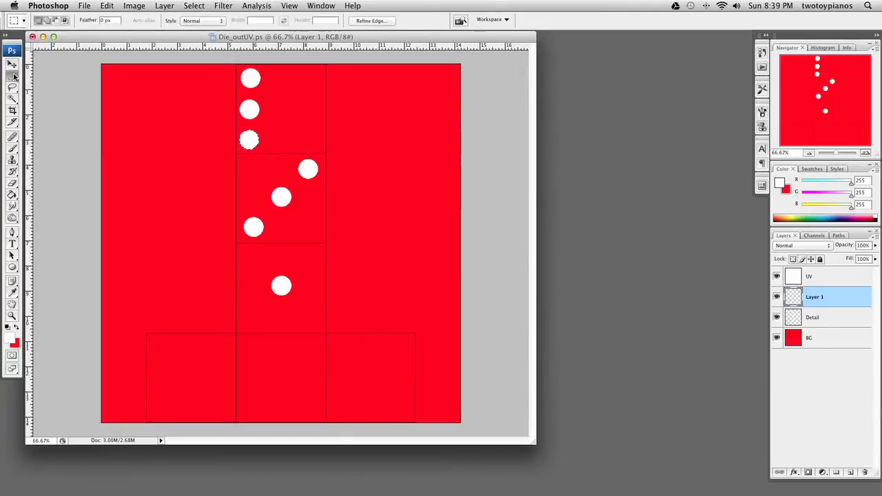
click(293, 120)
drag(236, 67, 268, 152)
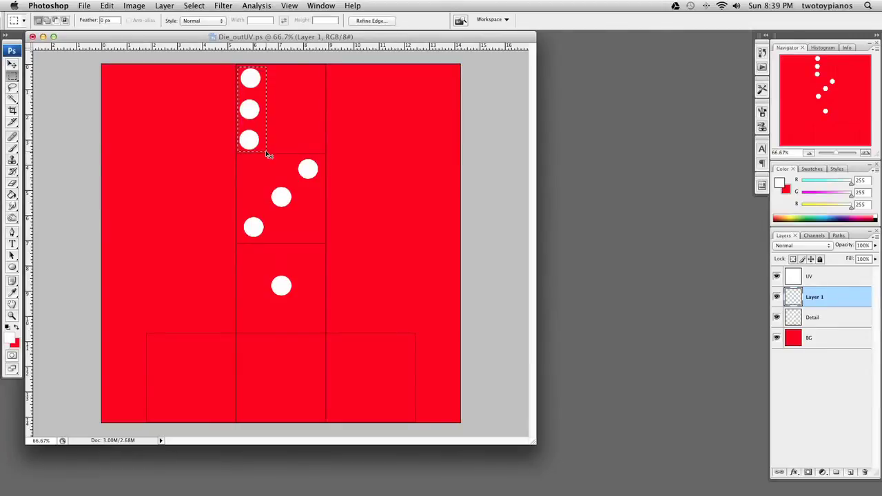
key(super+c)
key(super+v)
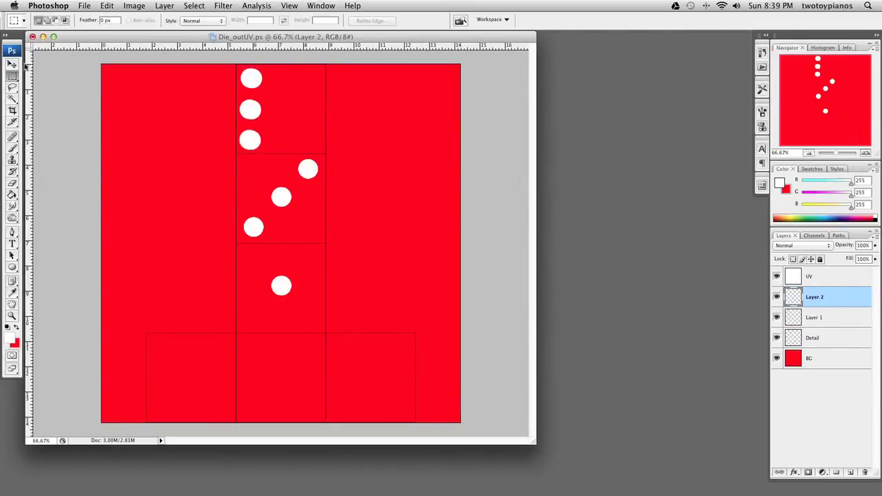
click(14, 64)
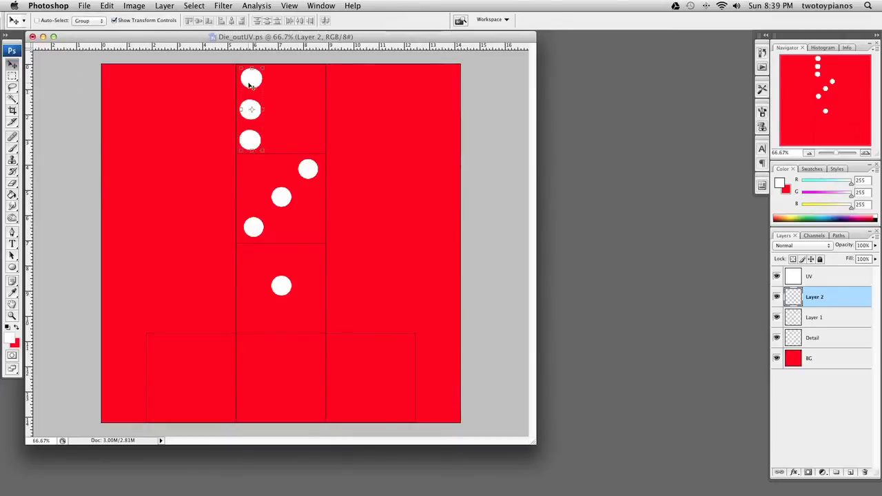
drag(255, 84, 305, 79)
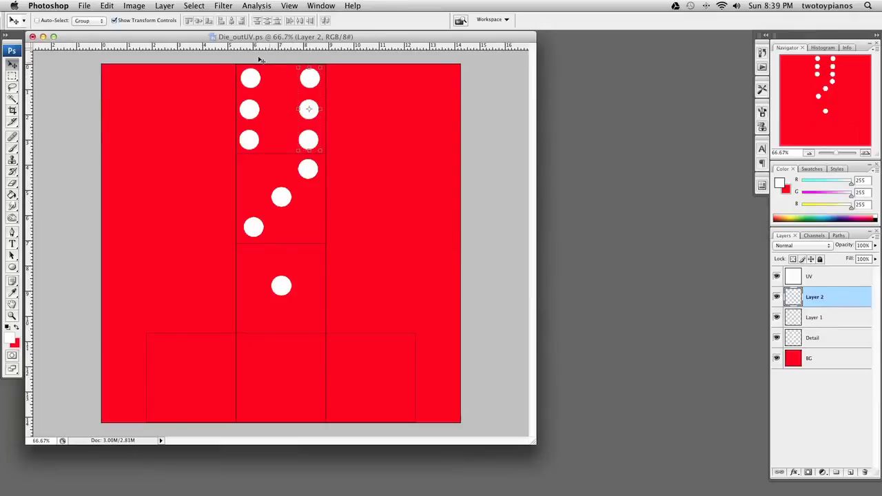
Step: Check which dots Layer 1 and Layer 2 hold by toggling their visibility, and merge Layer 2 down into Layer 1
click(11, 77)
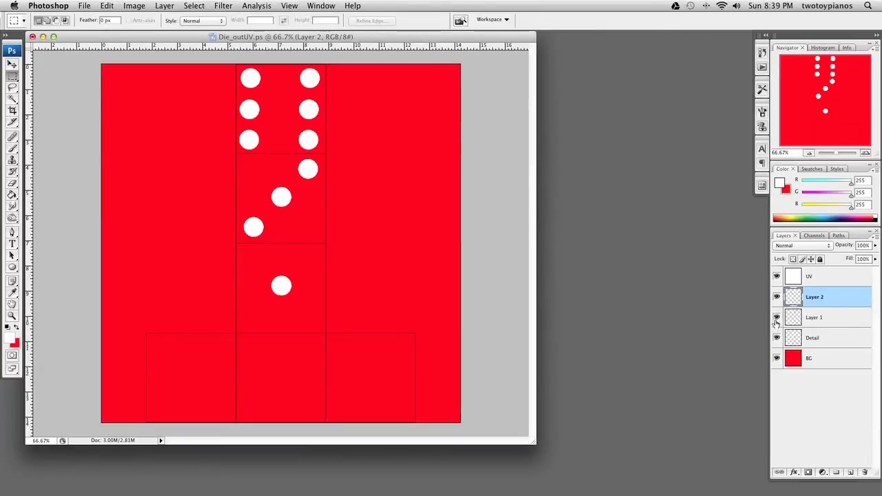
click(776, 319)
click(776, 318)
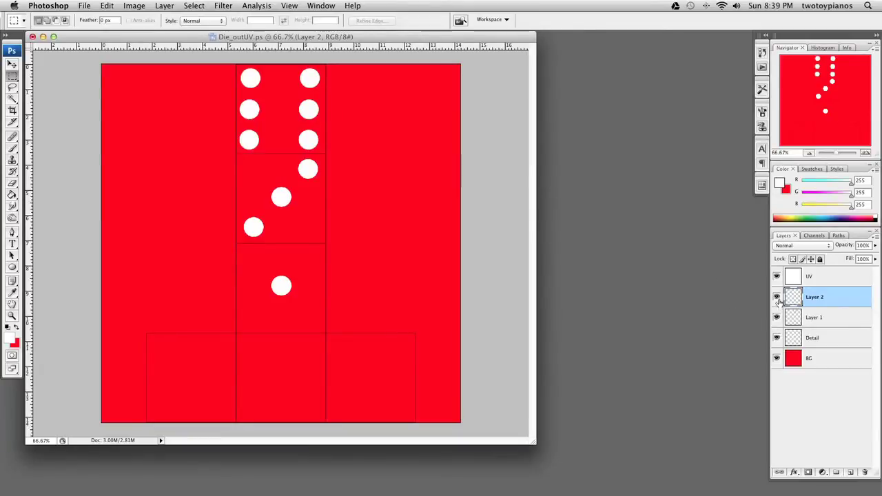
click(777, 297)
click(777, 297)
key(super+e)
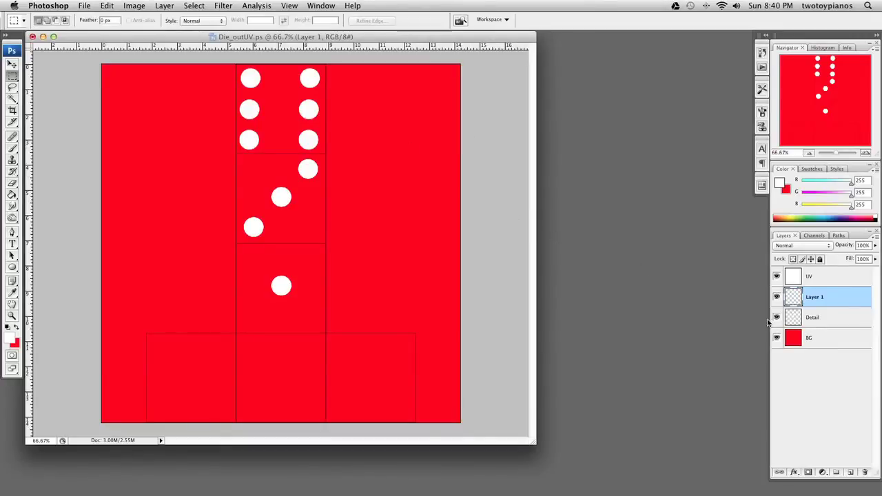
Step: Duplicate Layer 1 and move the copied six dots straight down to the center of the middle UV face in the bottom row
right_click(817, 300)
click(819, 321)
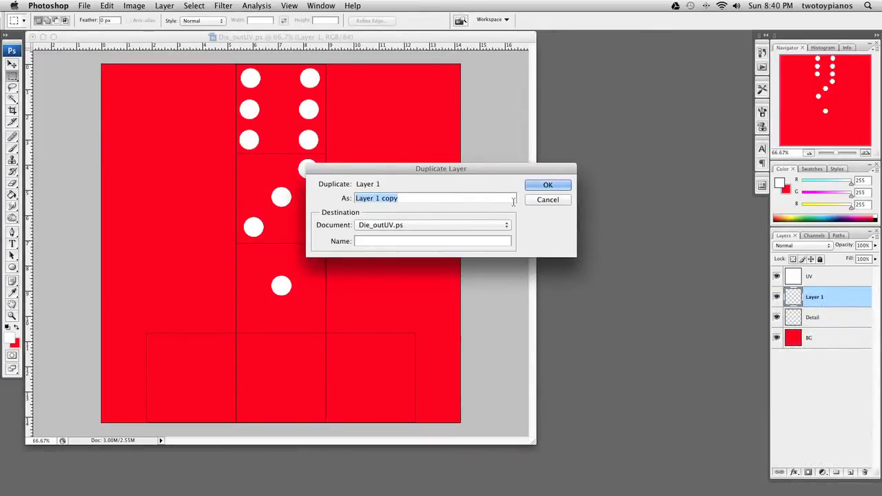
click(536, 186)
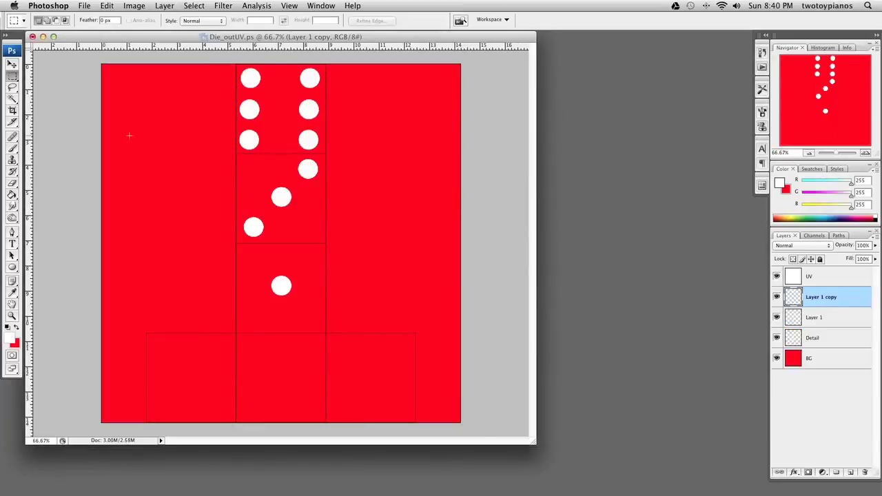
click(14, 64)
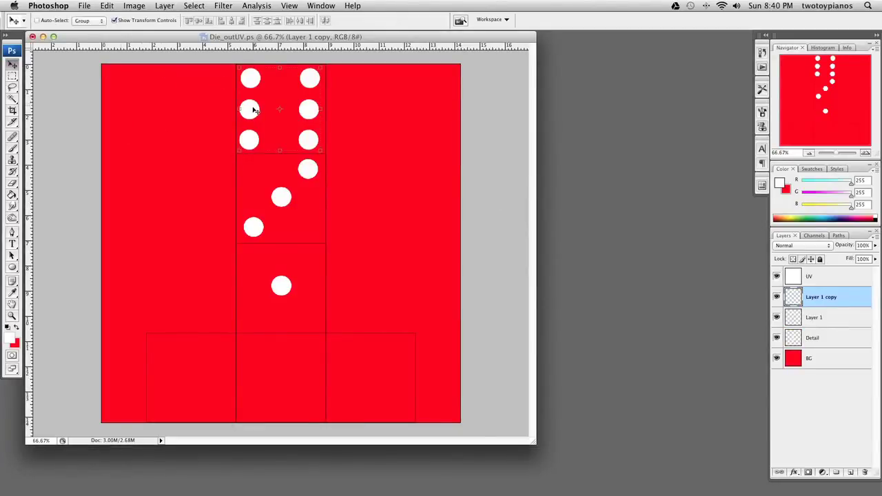
drag(252, 110, 252, 377)
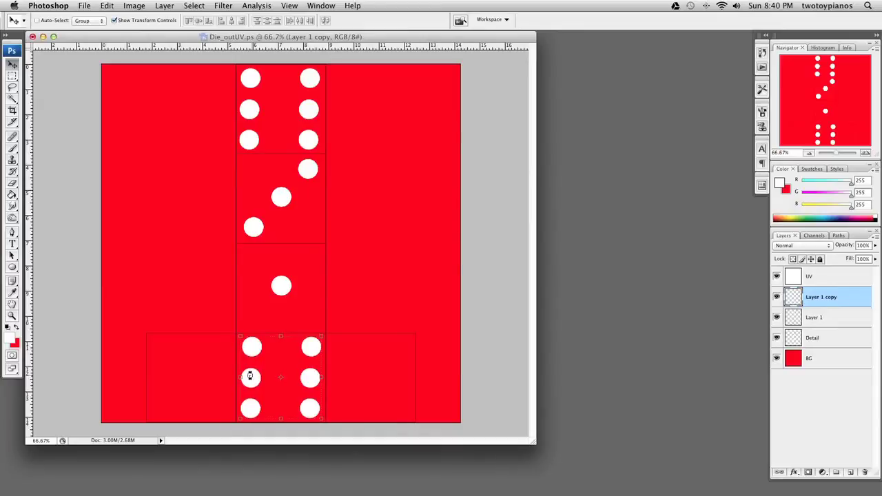
drag(249, 376, 255, 378)
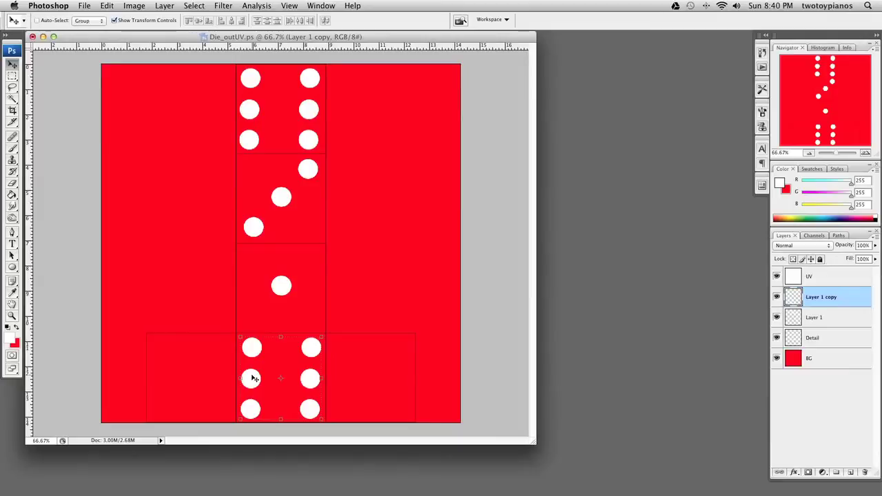
Step: Delete the middle pair of dots from Layer 1 copy in the bottom row's middle UV face, leaving four, and clear the selection
click(11, 79)
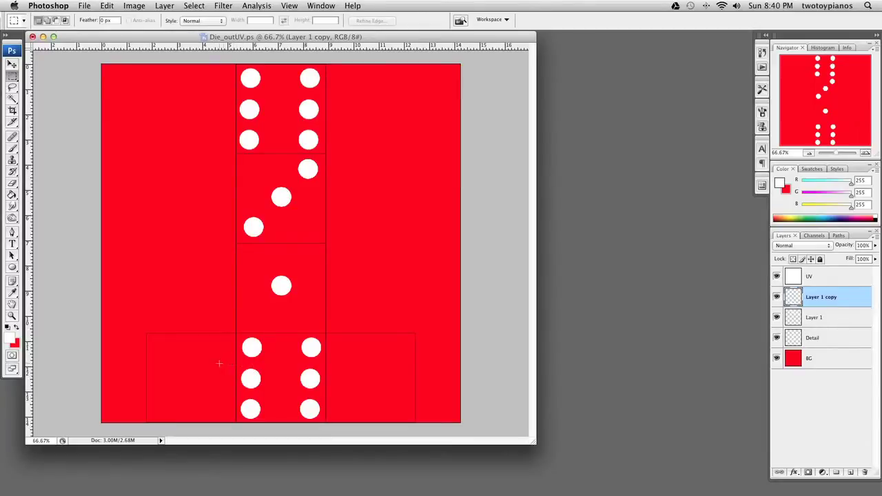
drag(246, 372, 354, 395)
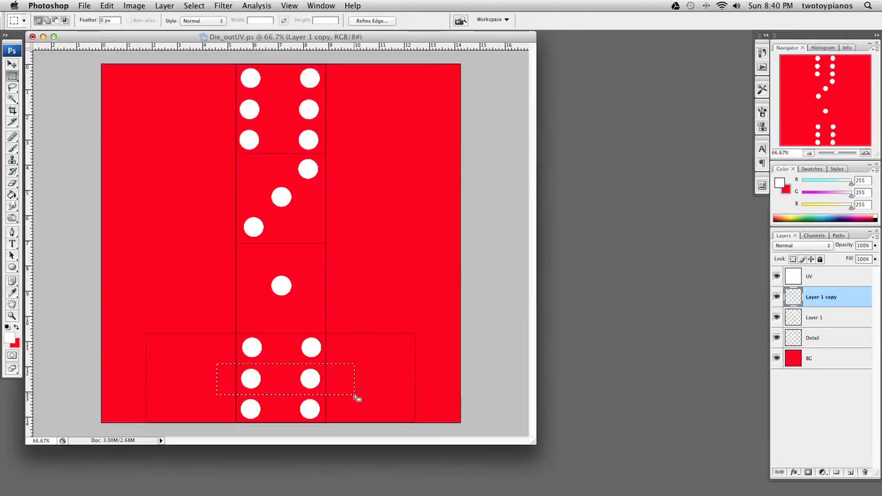
key(Delete)
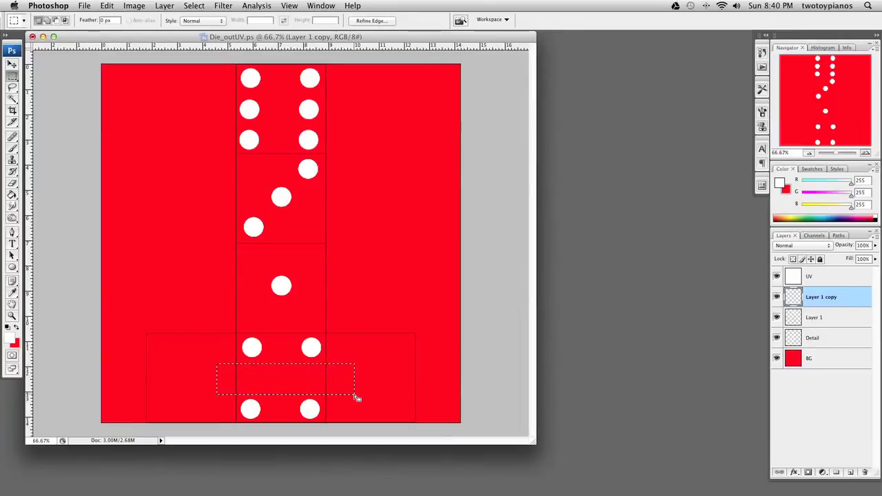
key(super+d)
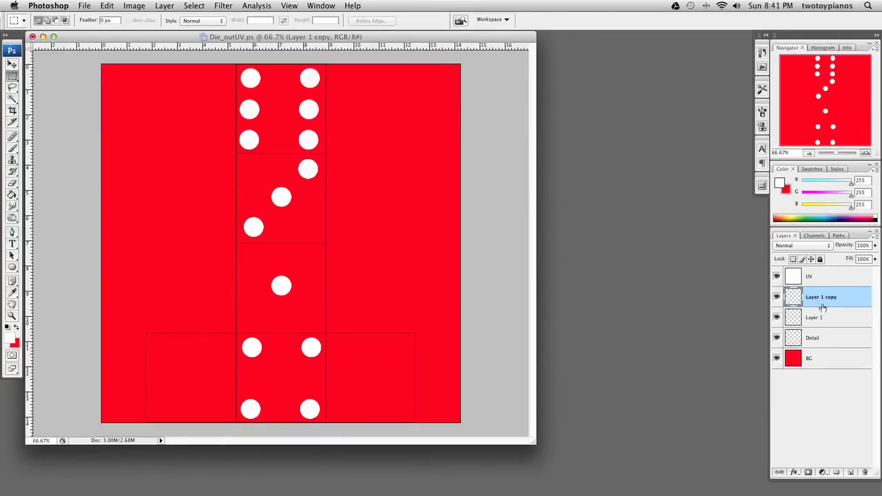
Step: Copy the three diagonal dots from the Detail layer and center the copy in the left UV face of the bottom row
click(776, 337)
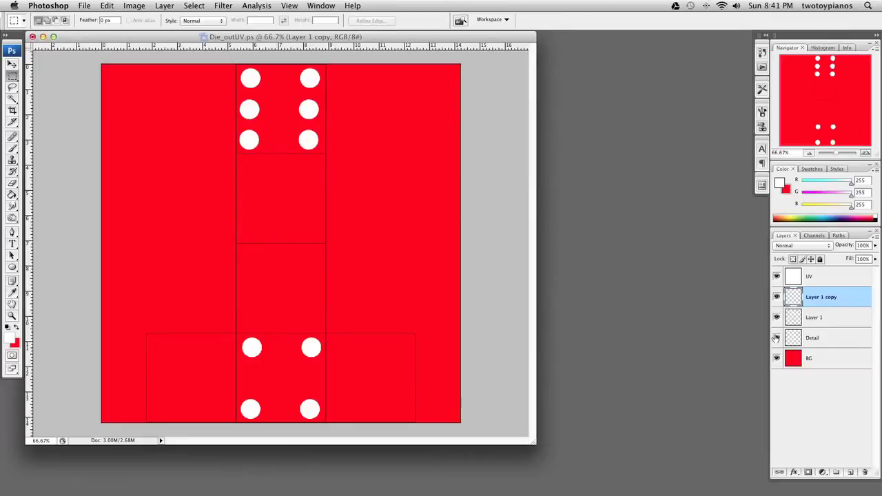
click(777, 338)
click(830, 343)
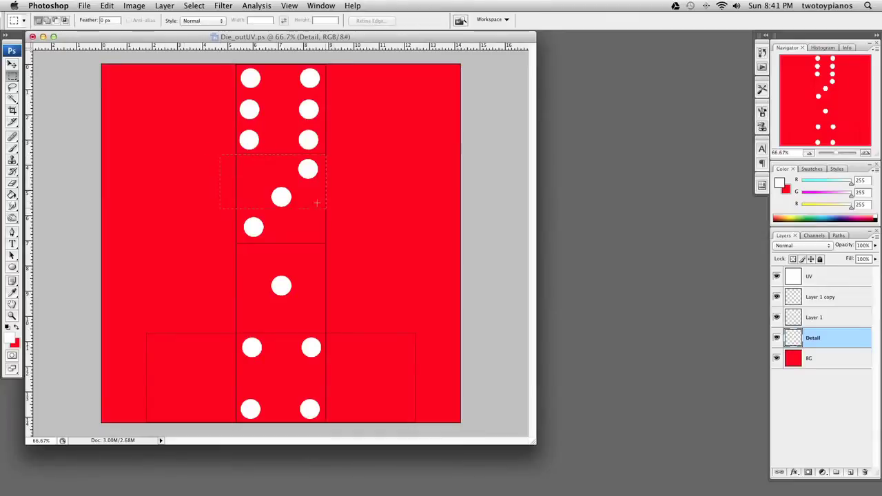
drag(317, 203, 357, 241)
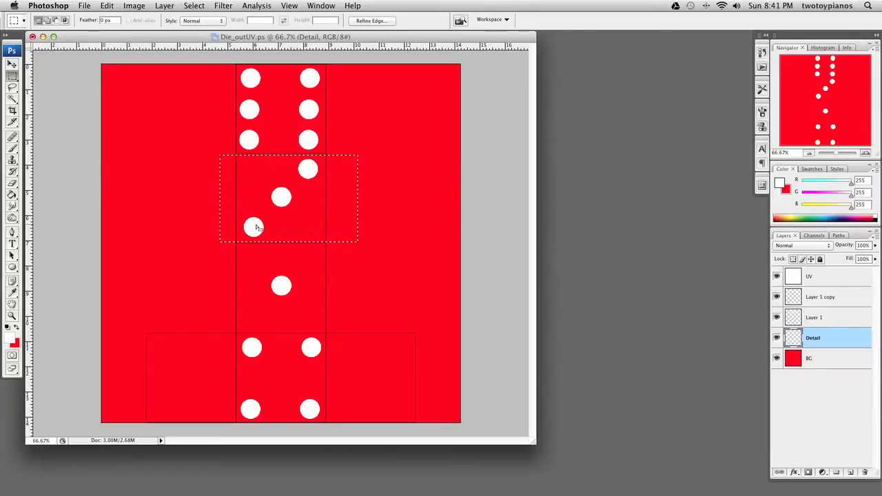
key(super+c)
key(super+v)
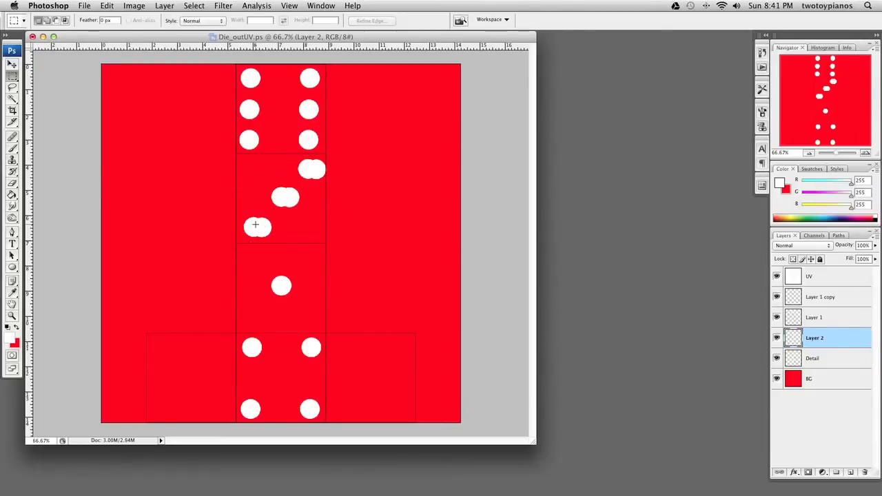
click(12, 63)
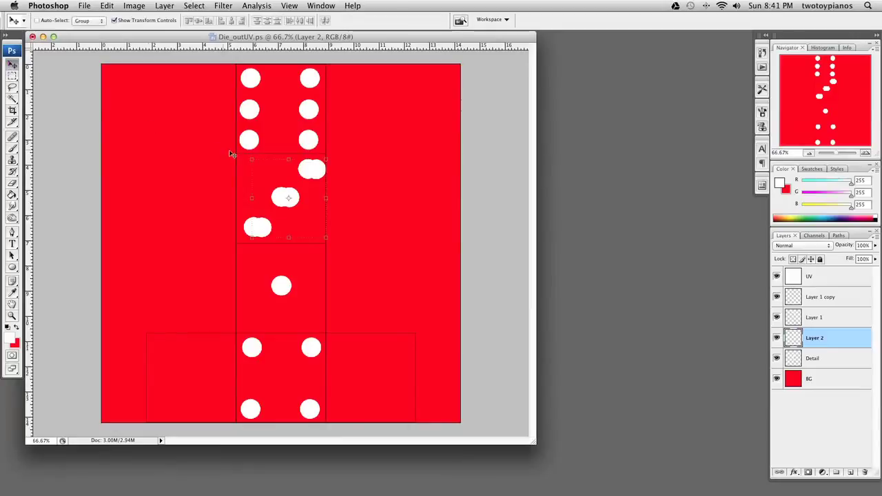
drag(294, 198, 196, 374)
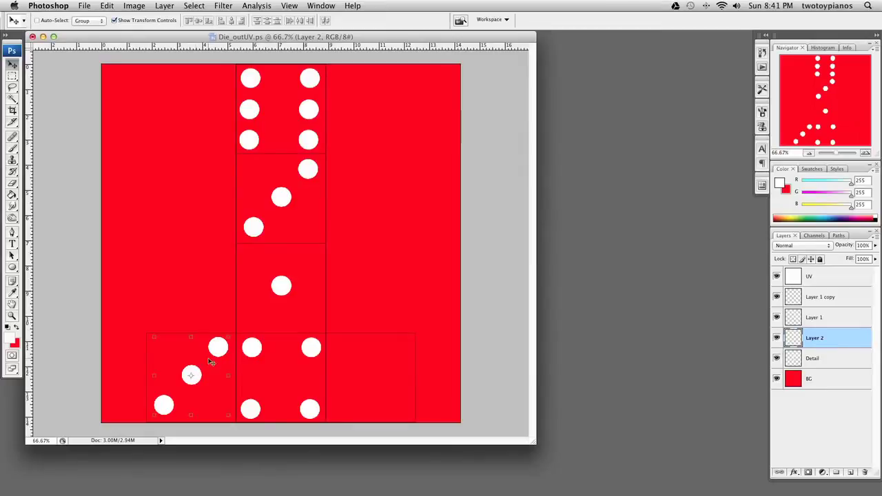
drag(206, 358, 206, 360)
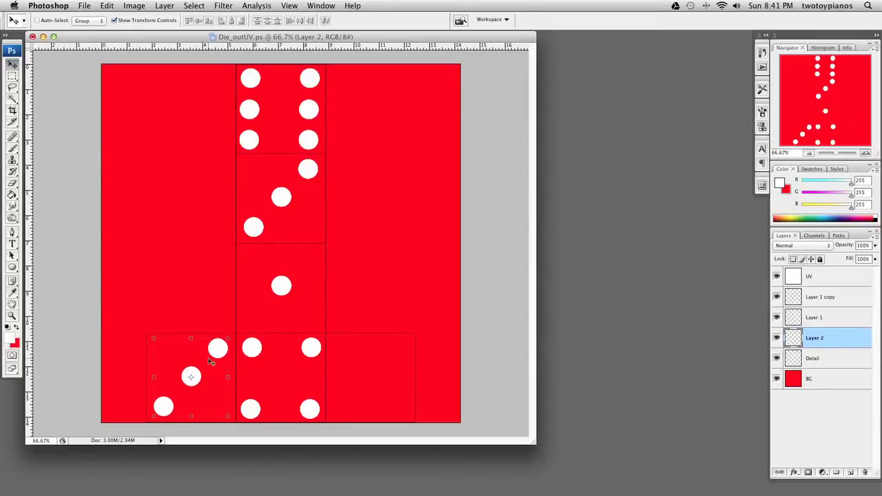
Step: Delete the center dot of the diagonal copy in the bottom row's left UV face, leaving two dots
click(14, 77)
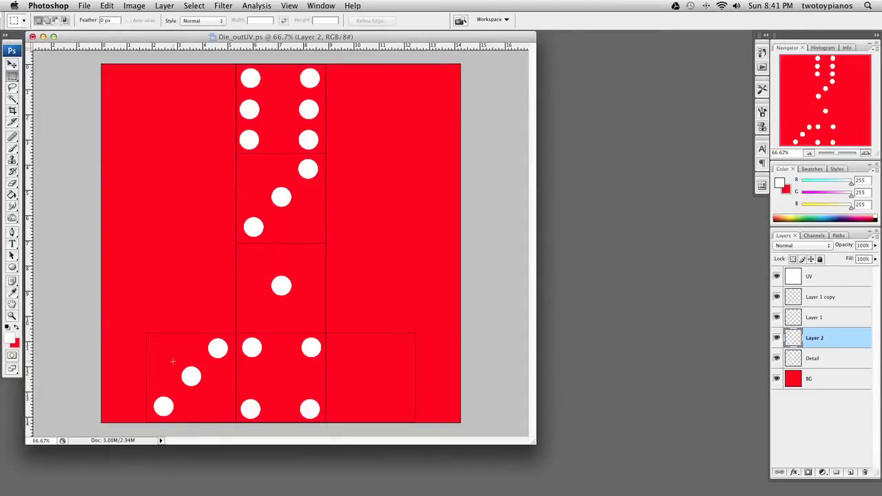
drag(199, 390, 204, 394)
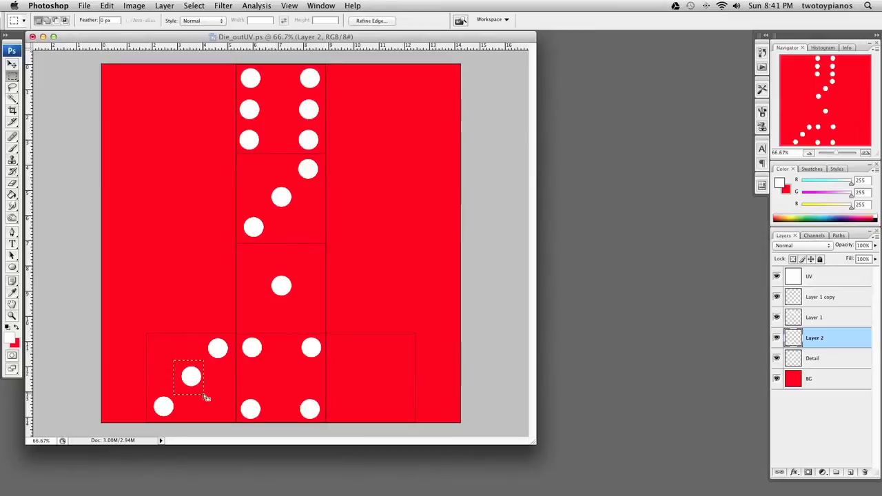
key(Delete)
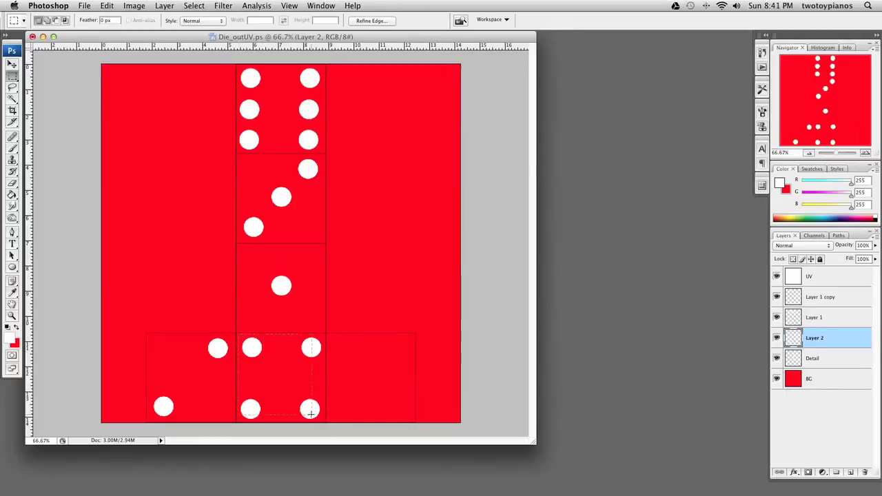
Step: Marquee-select the four dots in the bottom row's middle UV face and merge Layer 1 copy, Layer 1 and Layer 2 down into Detail
drag(310, 414, 322, 426)
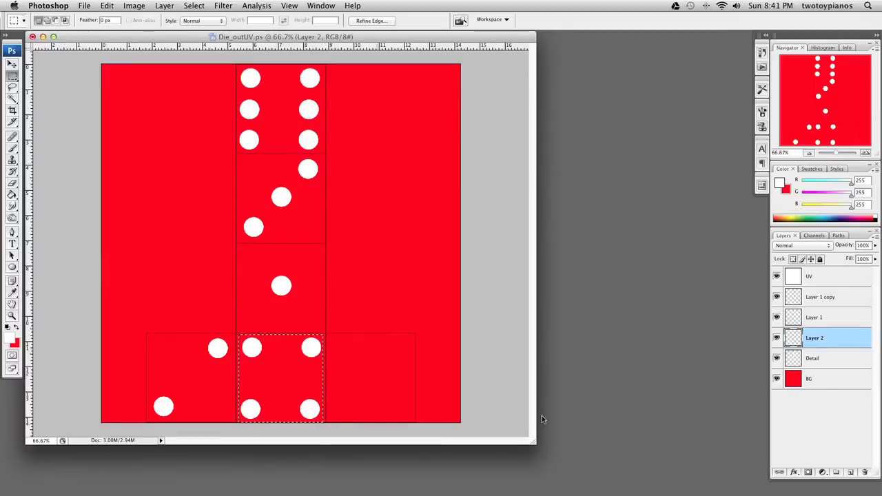
click(776, 358)
click(776, 358)
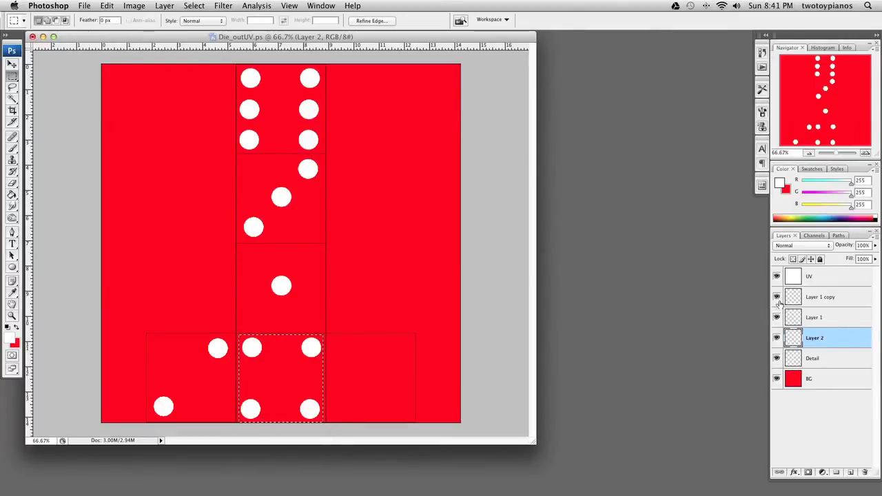
click(829, 297)
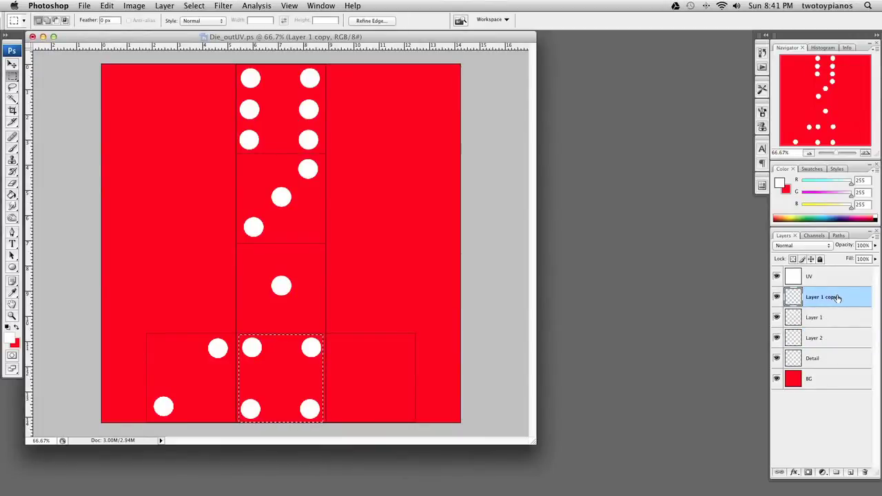
key(super+e)
key(super+e)
key(super+e)
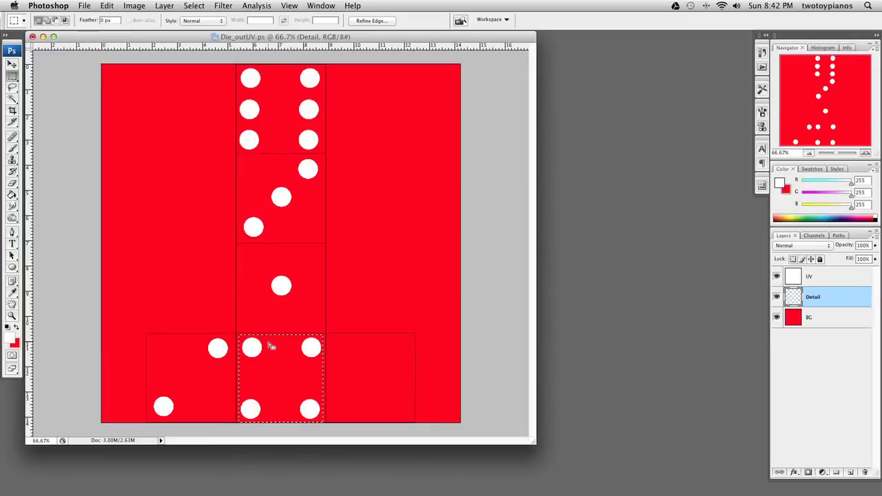
Step: Copy the selected four dots and center the copy inside the right UV face of the bottom row
key(super+c)
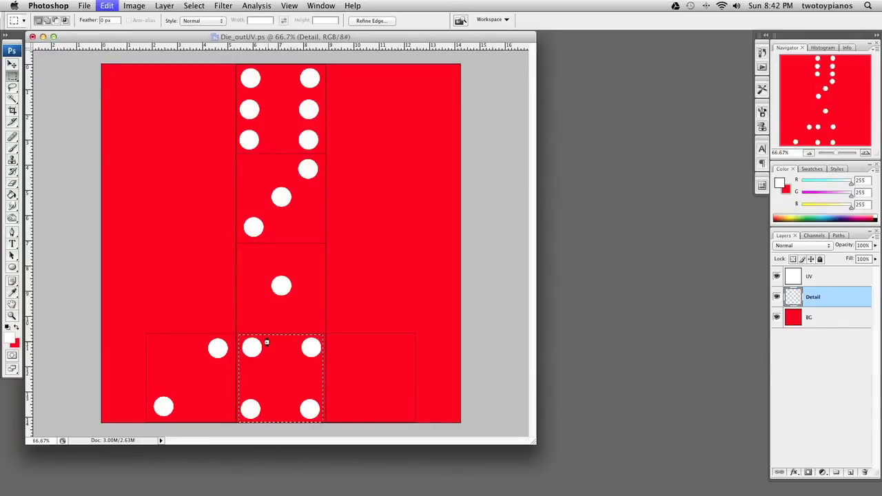
key(super+v)
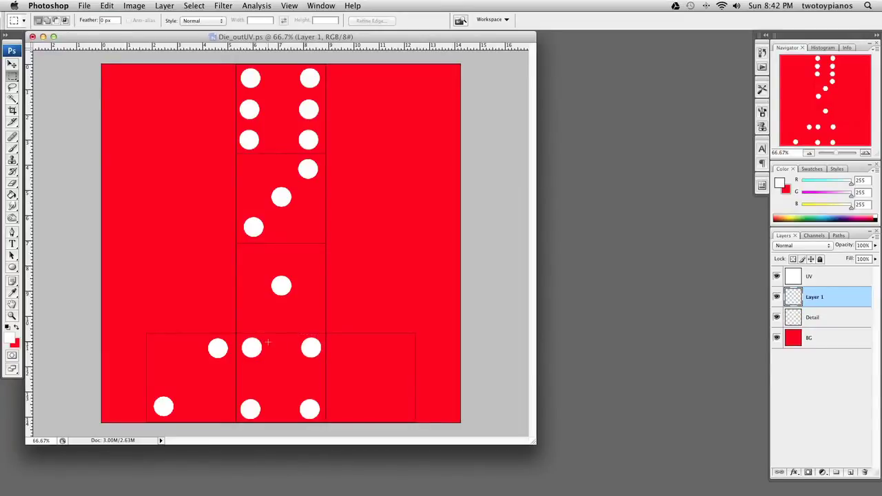
click(12, 64)
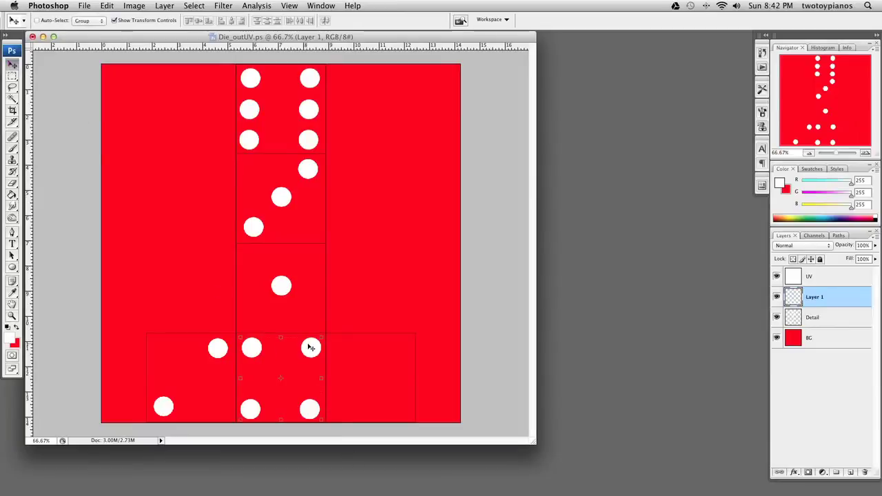
drag(311, 348, 401, 348)
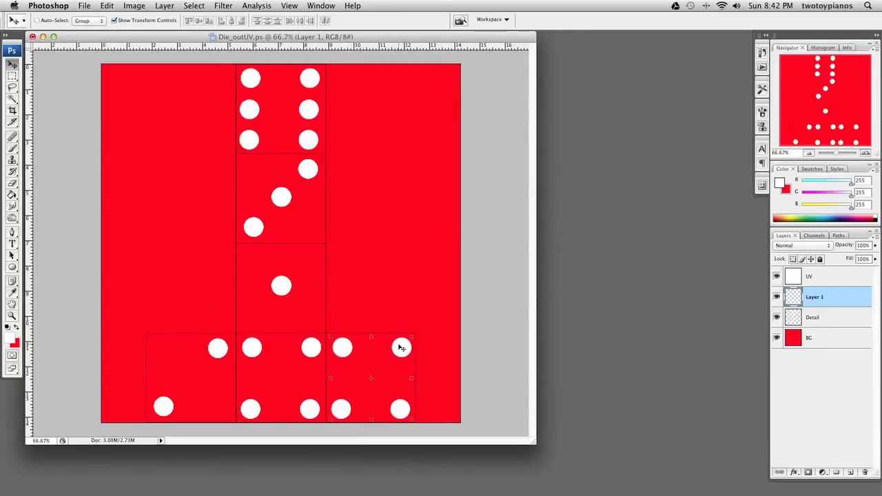
key(Left)
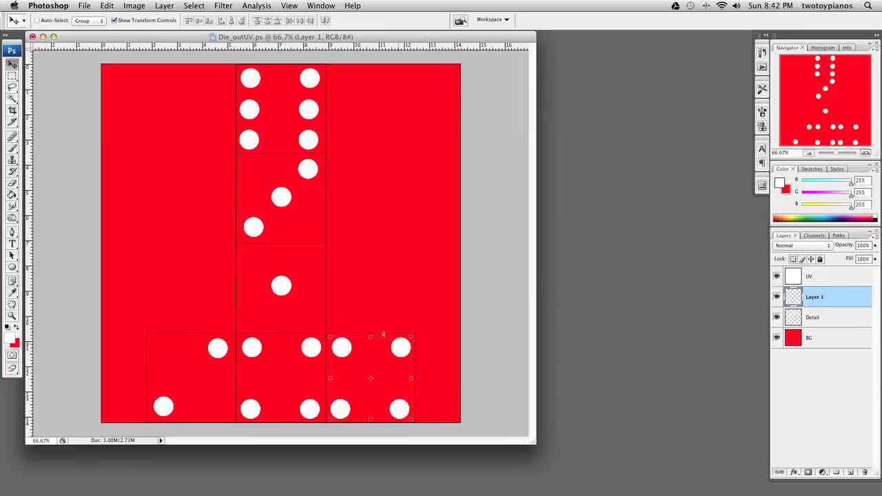
Step: Marquee-select the single dot in the third UV face of the column and merge Layer 1 down into Detail
click(13, 76)
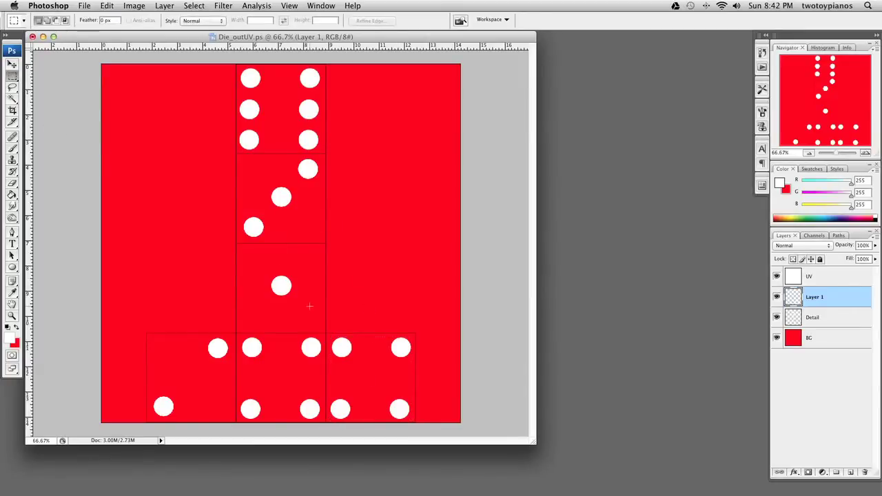
drag(256, 256, 304, 315)
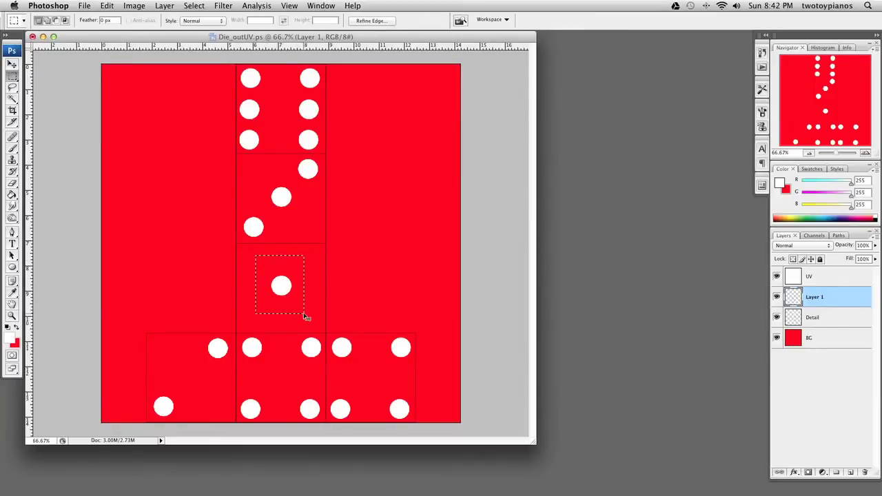
key(super+c)
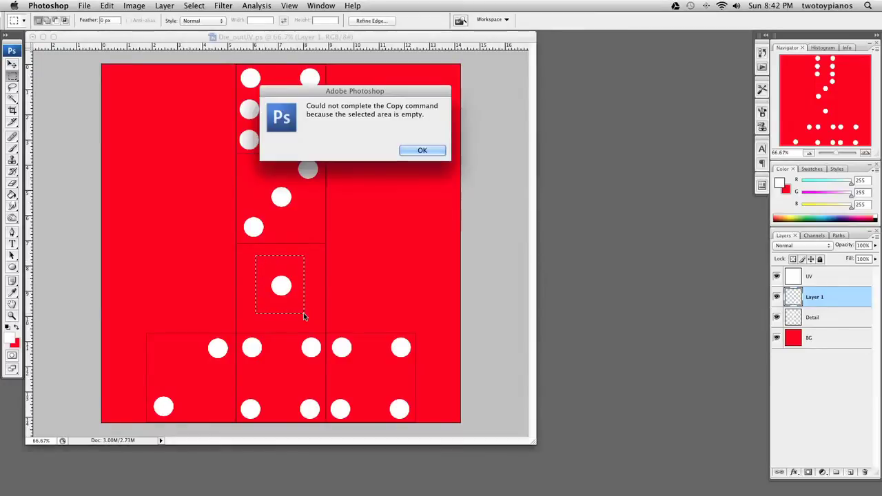
click(420, 152)
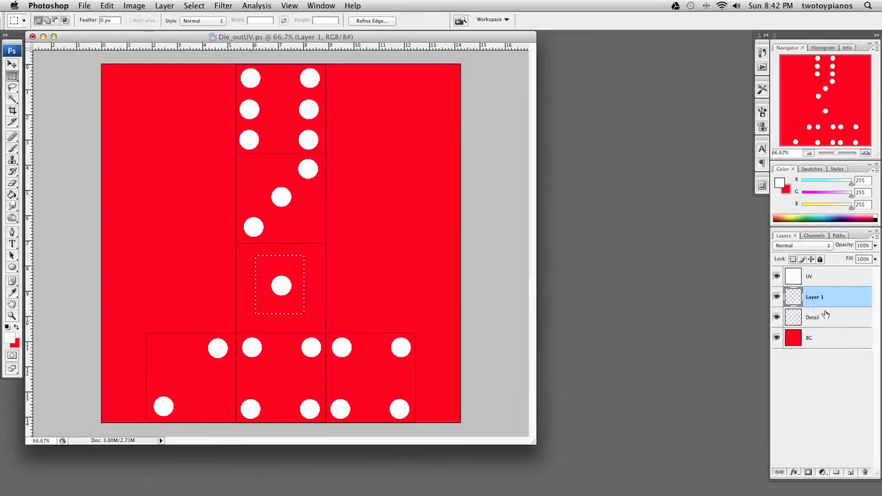
key(super+e)
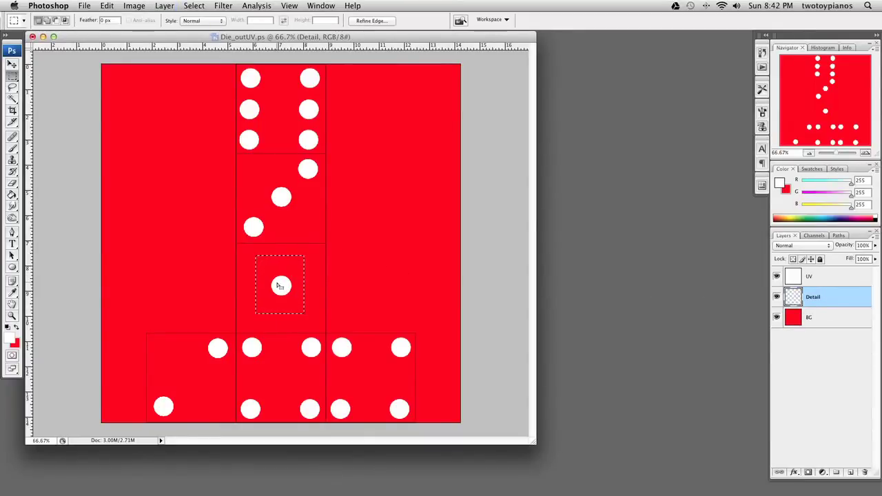
Step: Copy the selected dot to the center of the bottom row's right UV face, making five dots, and merge it down into Detail
key(super+c)
key(super+v)
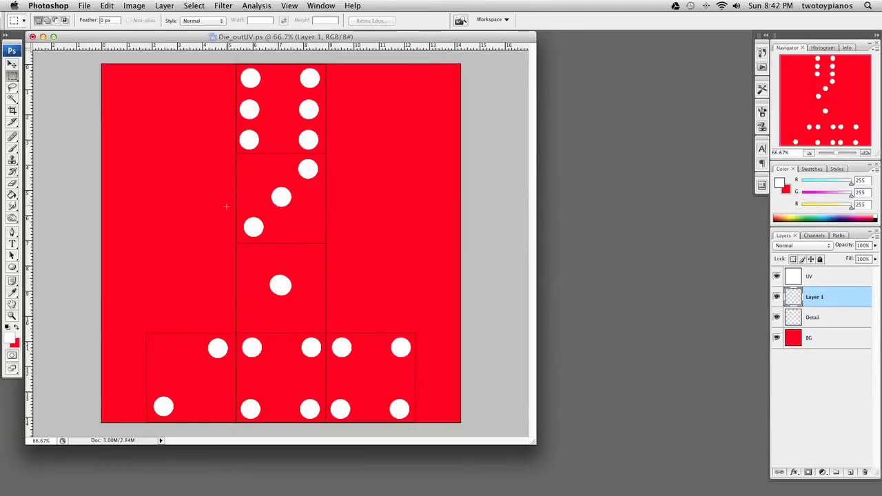
click(12, 63)
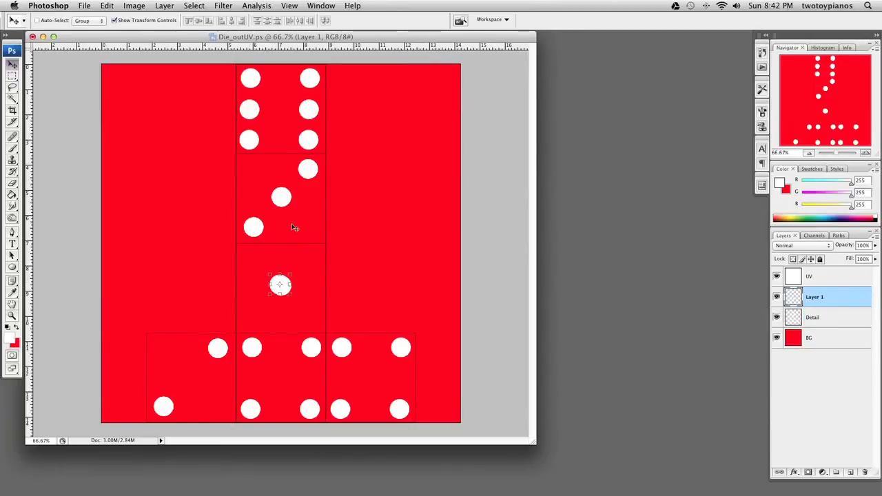
drag(285, 283, 376, 375)
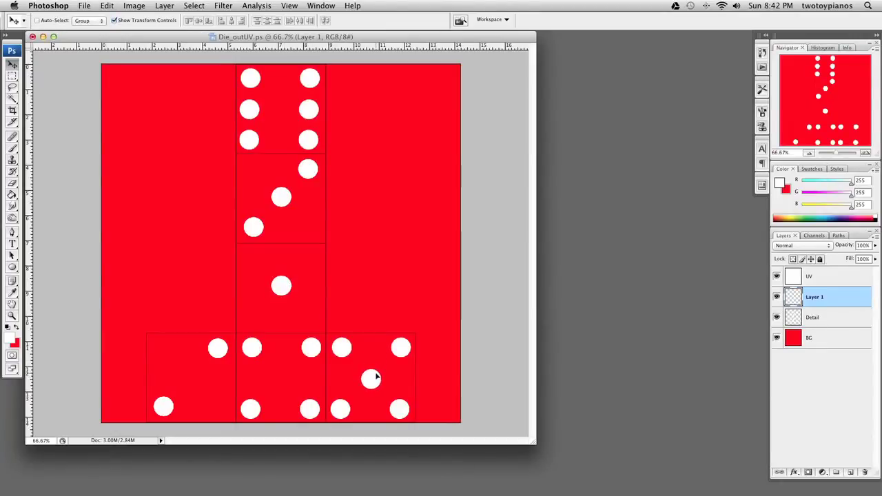
key(Left)
key(super+e)
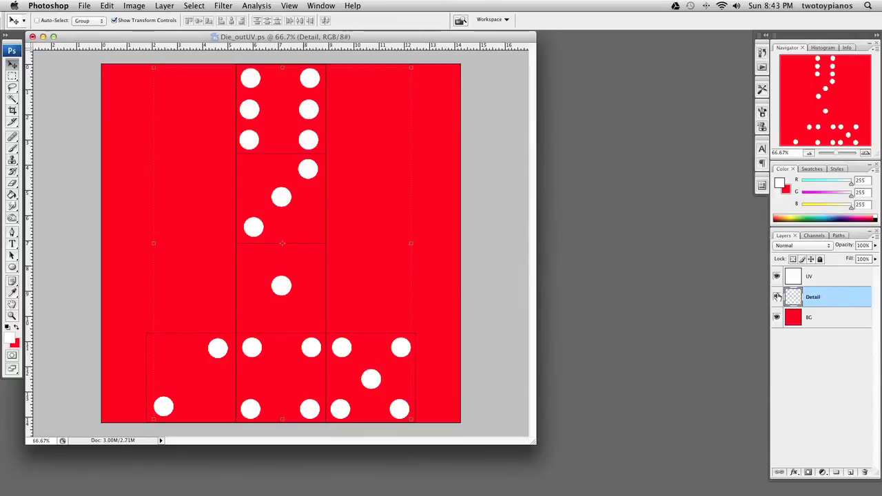
Step: Check the contents of the Detail and BG layers by toggling each one's visibility off and on
click(776, 296)
click(776, 296)
click(777, 318)
click(776, 317)
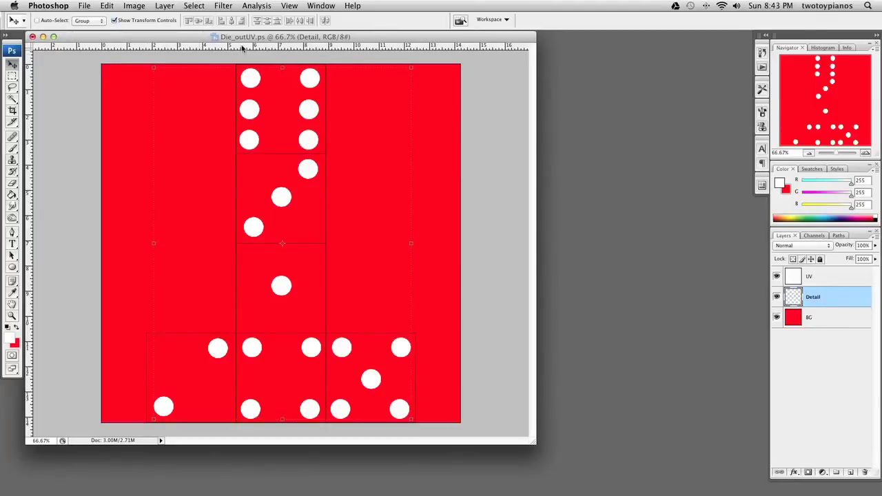
Step: Save the layered die document in Photoshop format with Maximize compatibility enabled
click(87, 7)
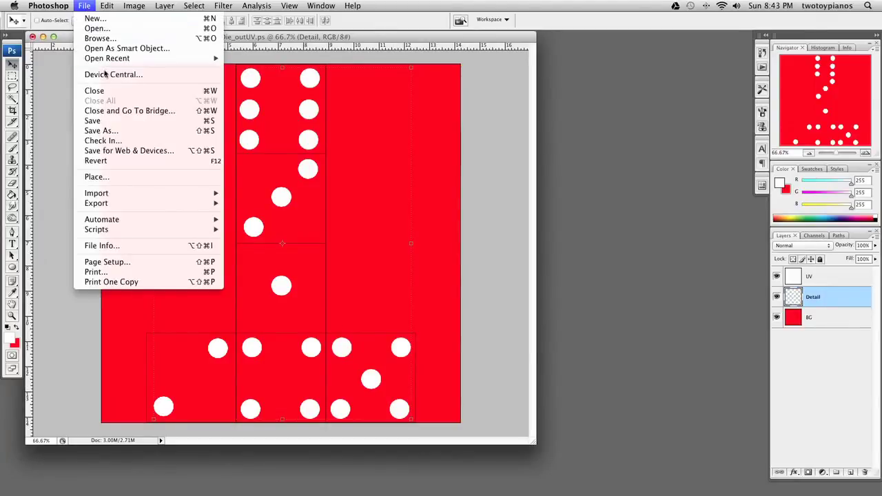
click(118, 121)
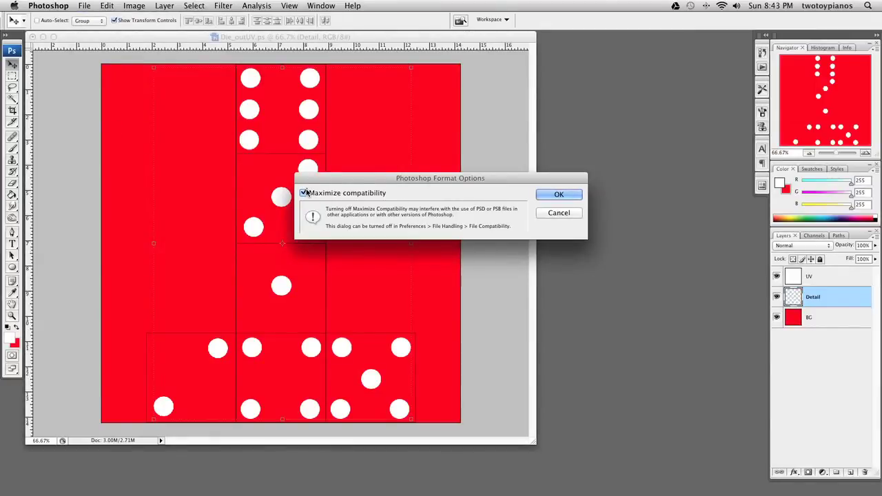
click(559, 195)
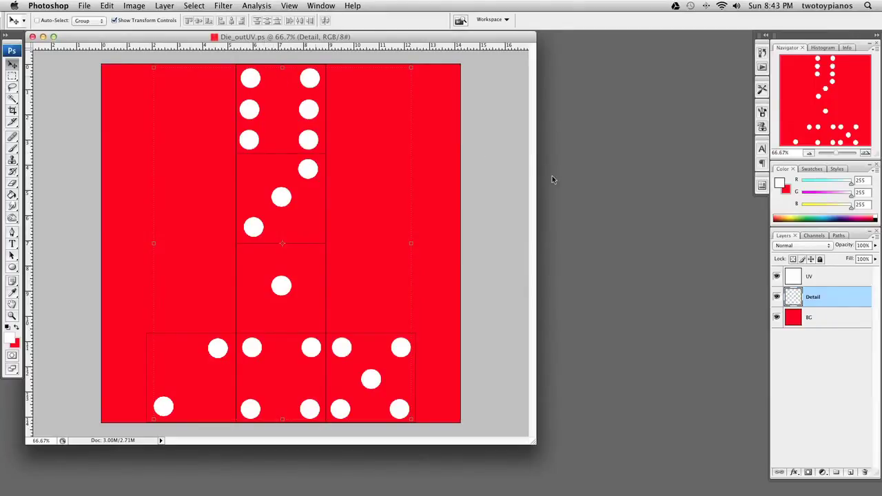
Step: Hide the UV layer and begin saving a new version in the sourceimages folder of Unit 09 – Project Folder
click(777, 276)
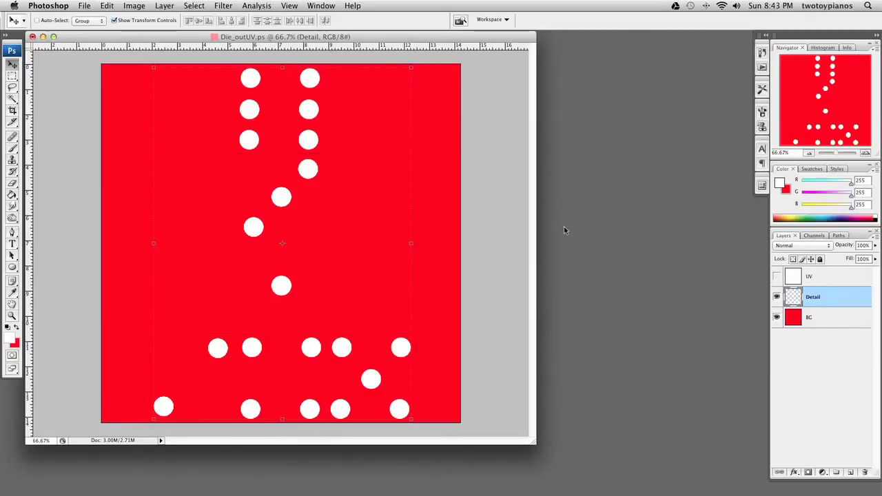
click(85, 6)
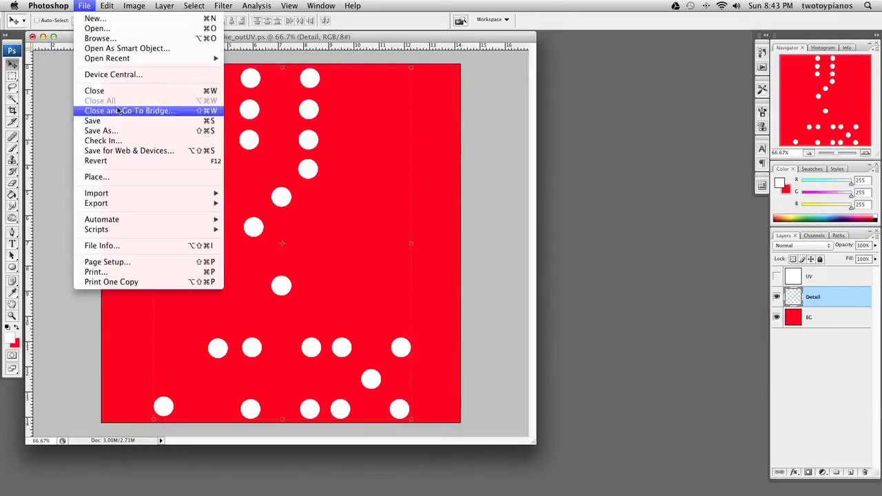
key(super+shift+s)
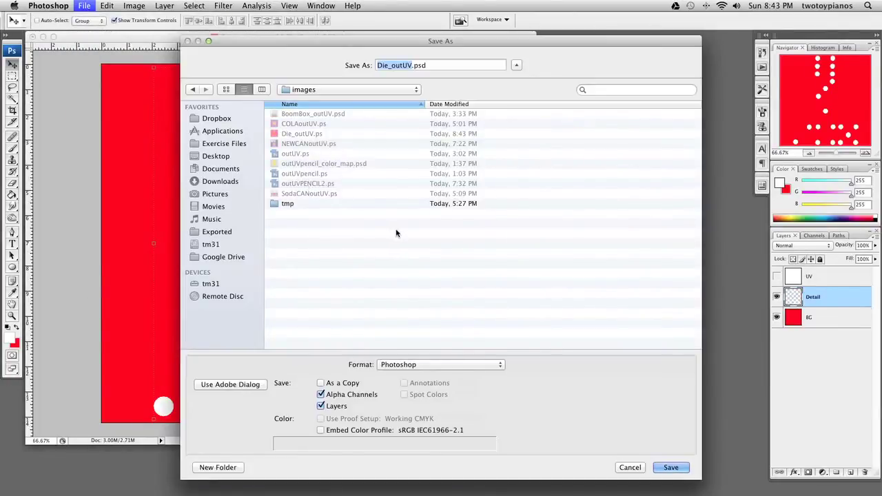
click(342, 90)
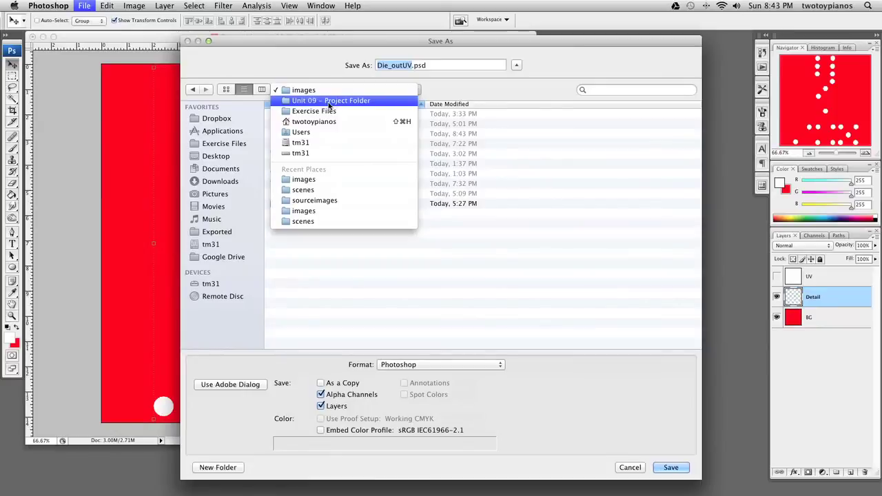
click(488, 166)
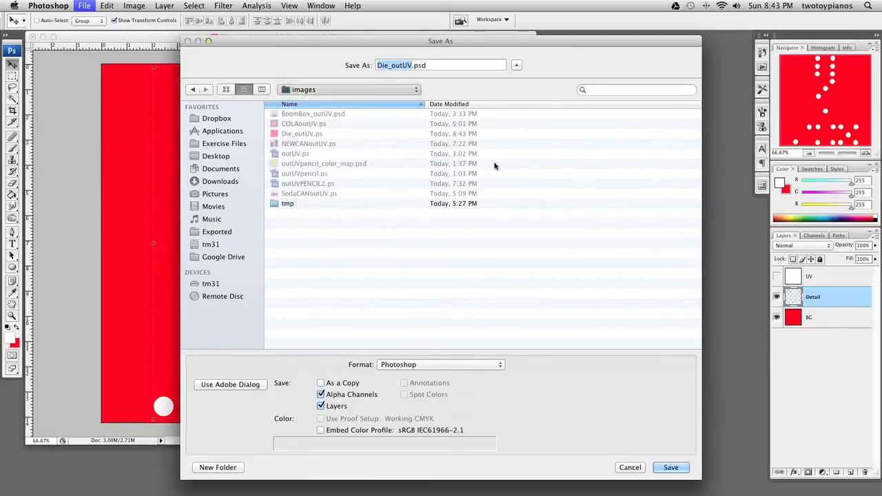
click(221, 143)
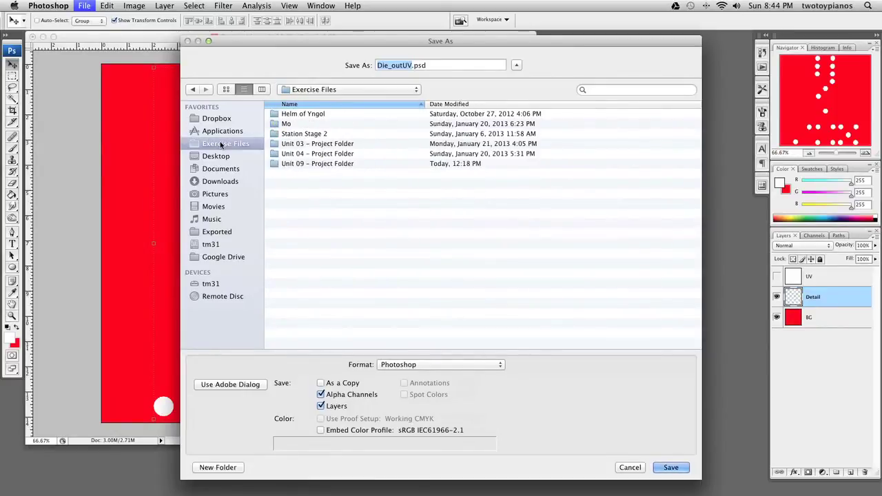
click(299, 164)
double_click(299, 164)
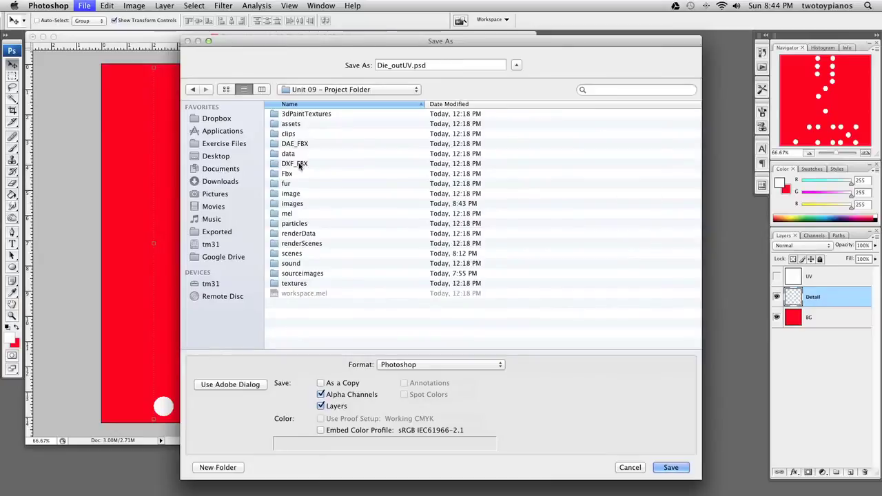
double_click(307, 274)
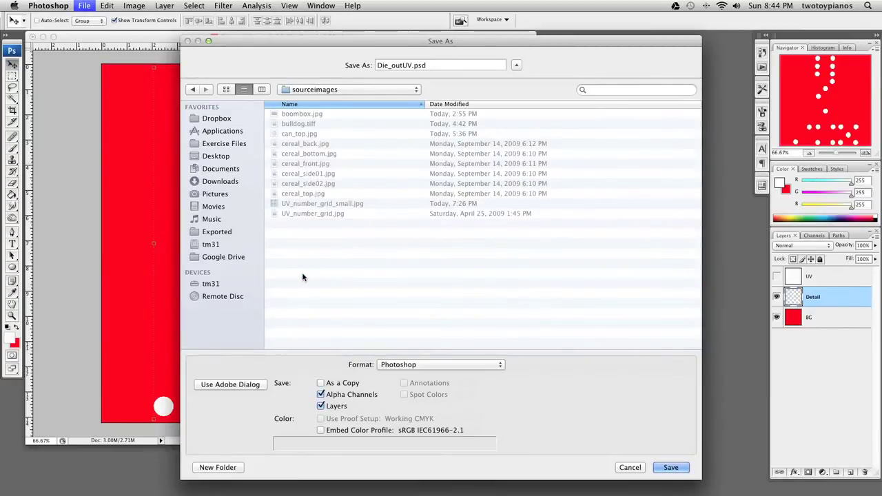
Step: Name the file Die_Color_Map and save it as a JPEG at quality 8 (High)
click(412, 65)
text(Color_Map)
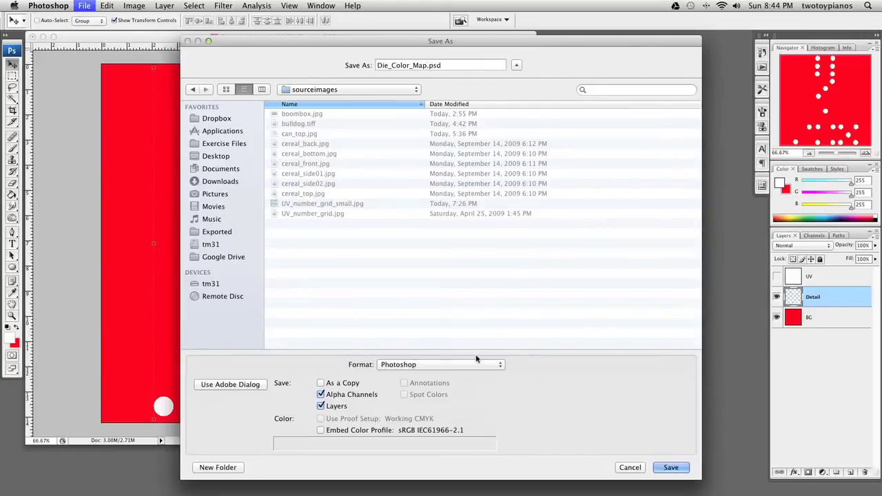
click(423, 366)
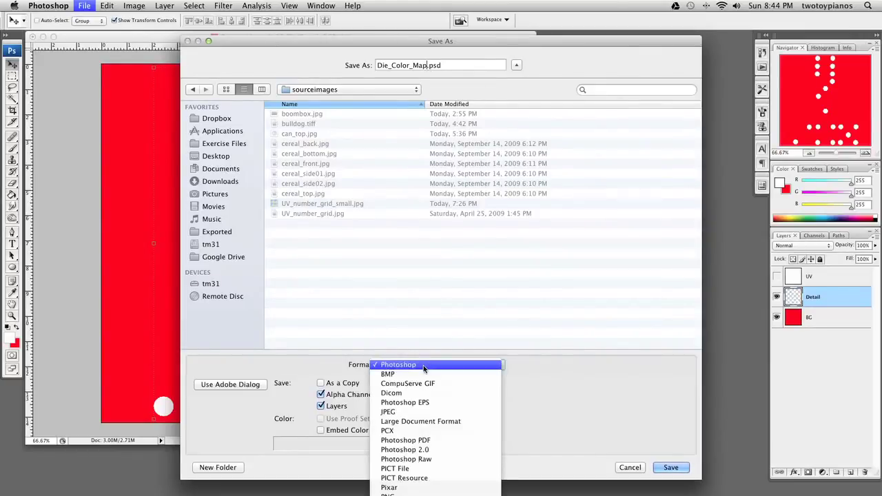
click(437, 412)
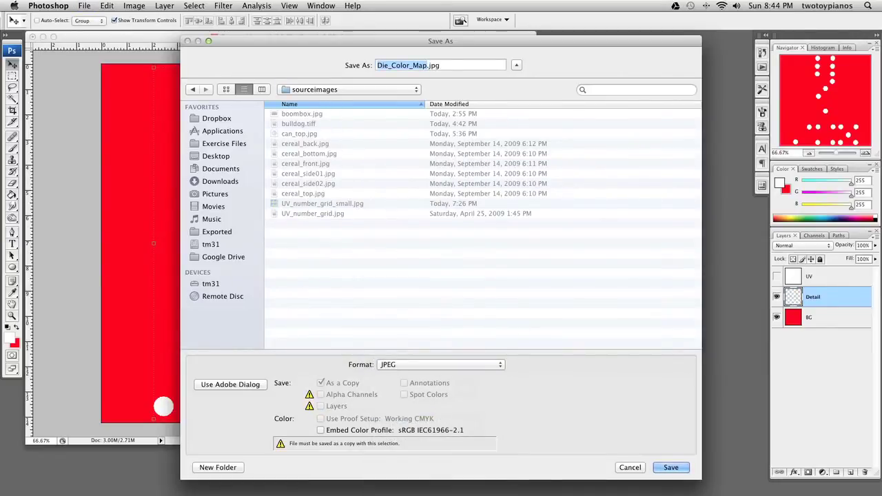
click(676, 469)
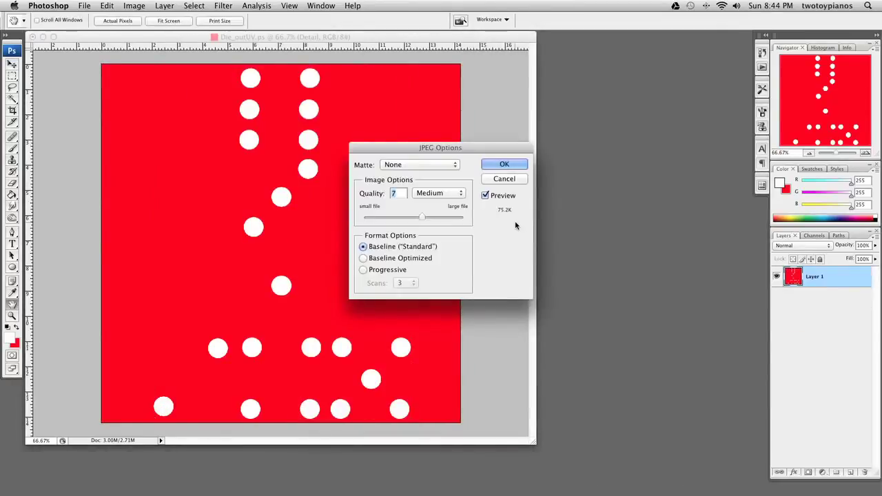
drag(423, 218, 427, 219)
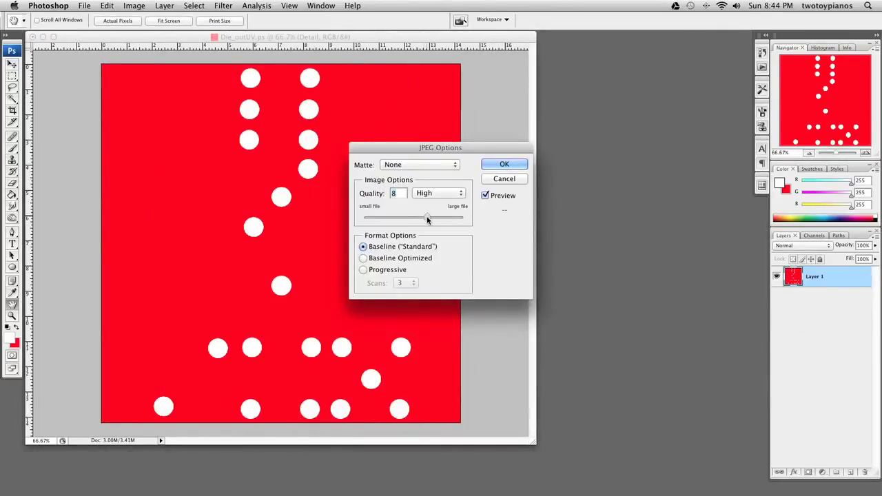
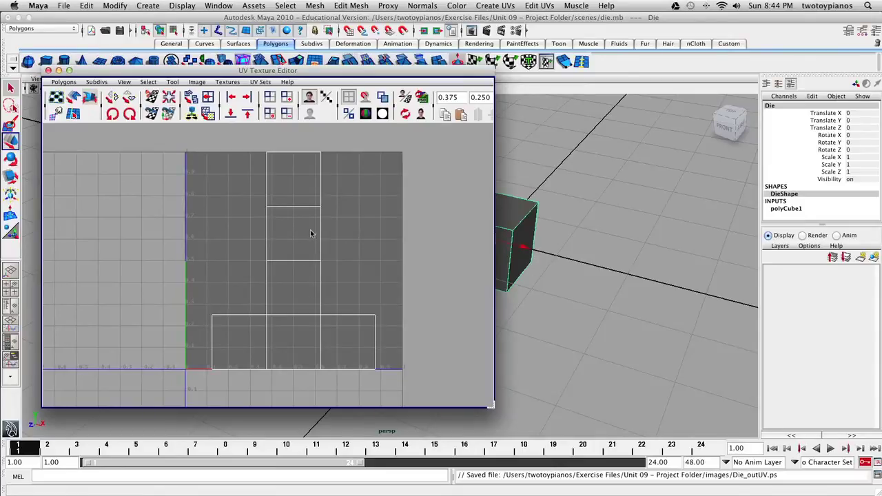
Step: Switch to Maya and open the Hypershade, arranging it and the UV Texture Editor so the die stays visible
drag(268, 70, 770, 129)
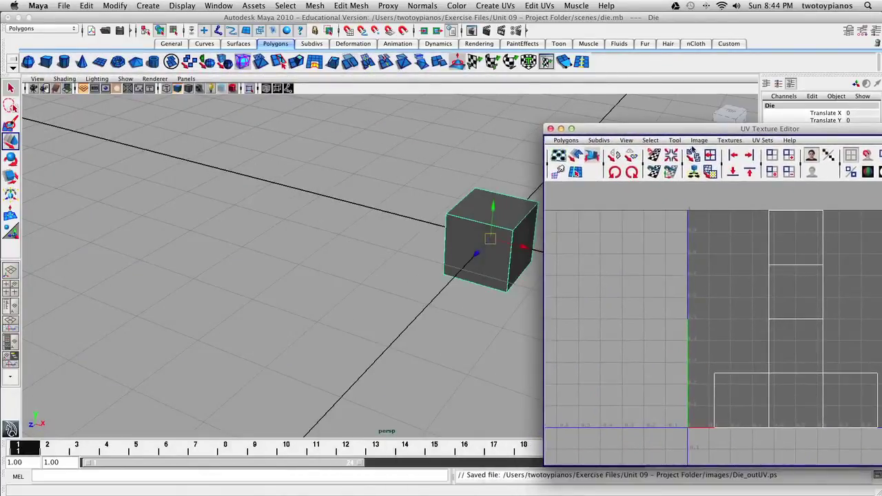
click(219, 6)
mouse_move(233, 35)
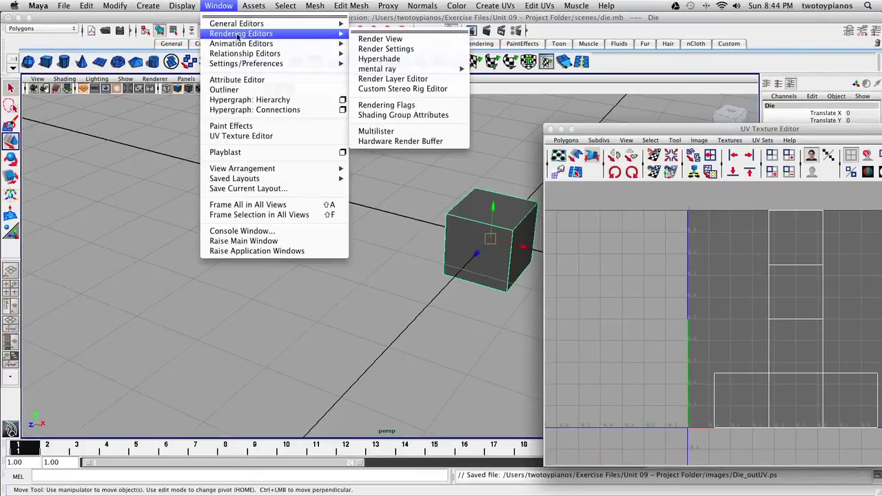
click(414, 59)
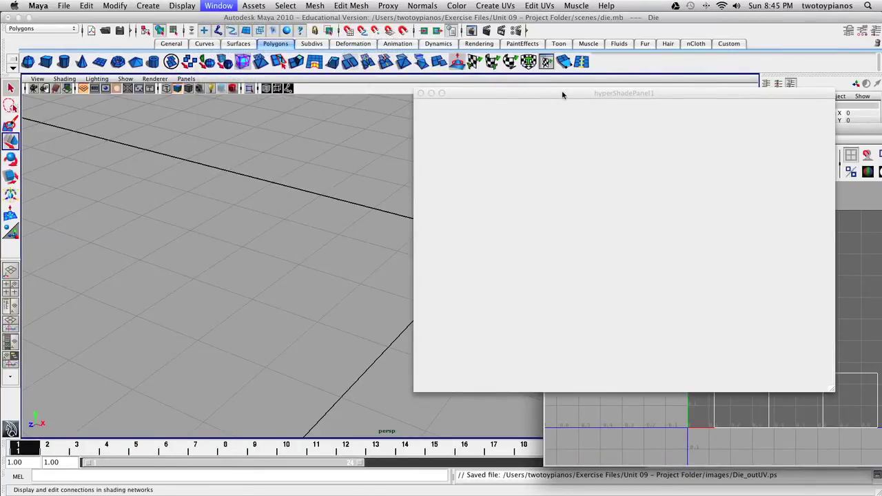
drag(570, 95, 175, 29)
drag(434, 322, 348, 380)
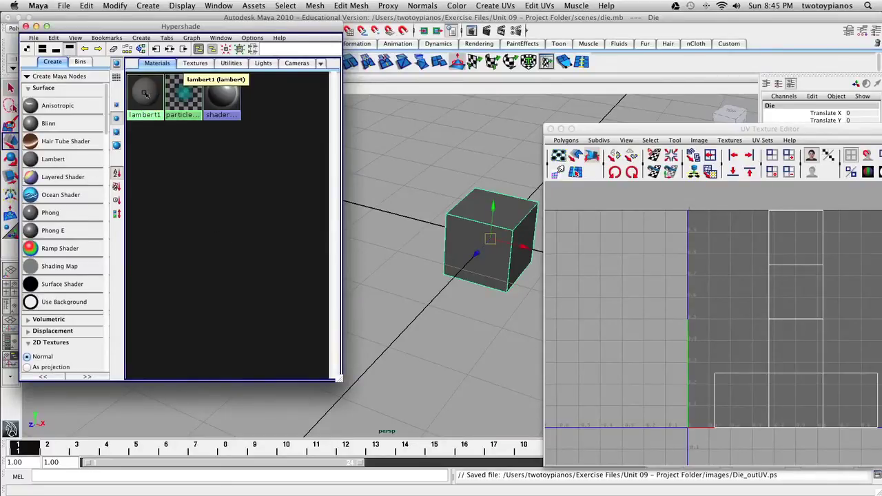
Step: Create a new Lambert material and rename it Die_Mat in the Attribute Editor
click(52, 159)
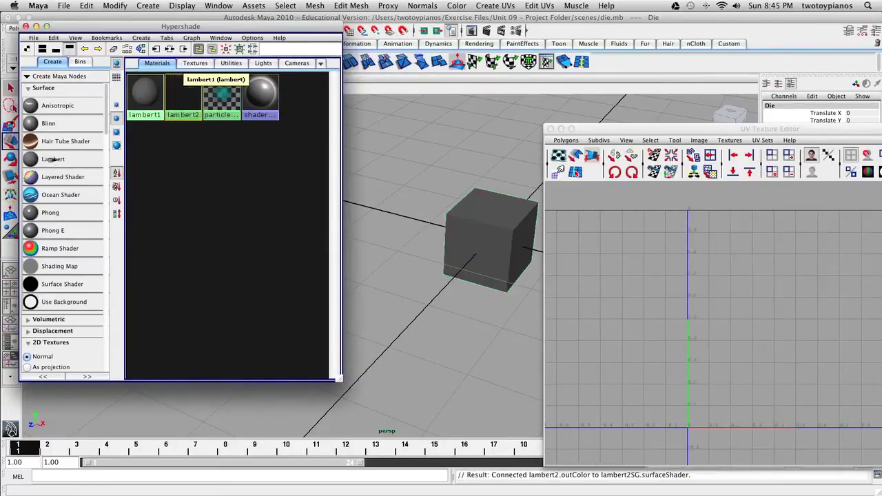
drag(671, 135, 458, 325)
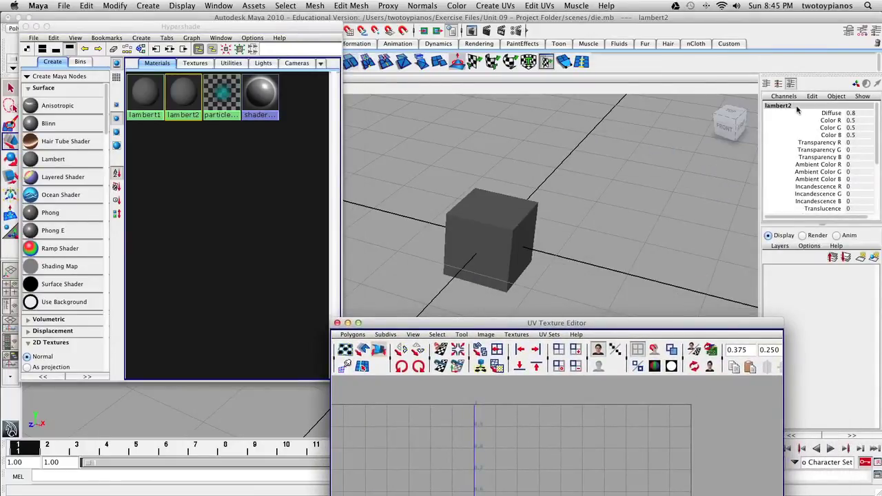
click(854, 34)
click(854, 34)
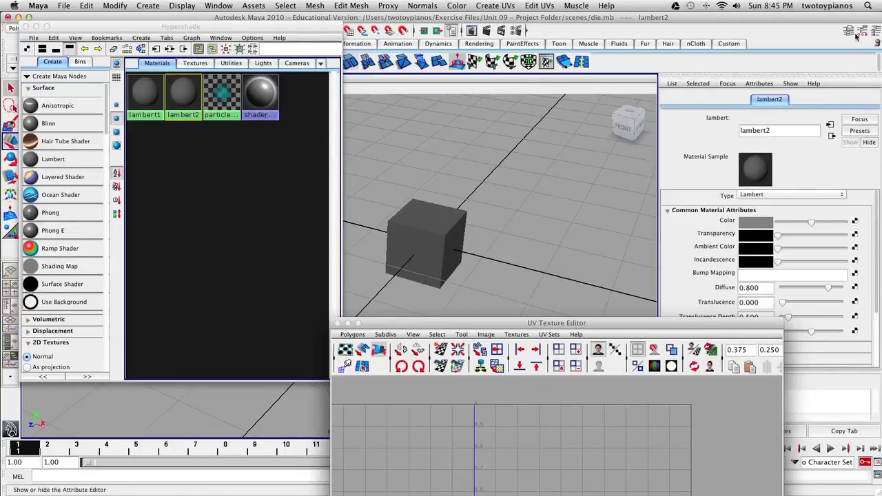
double_click(779, 130)
text(D)
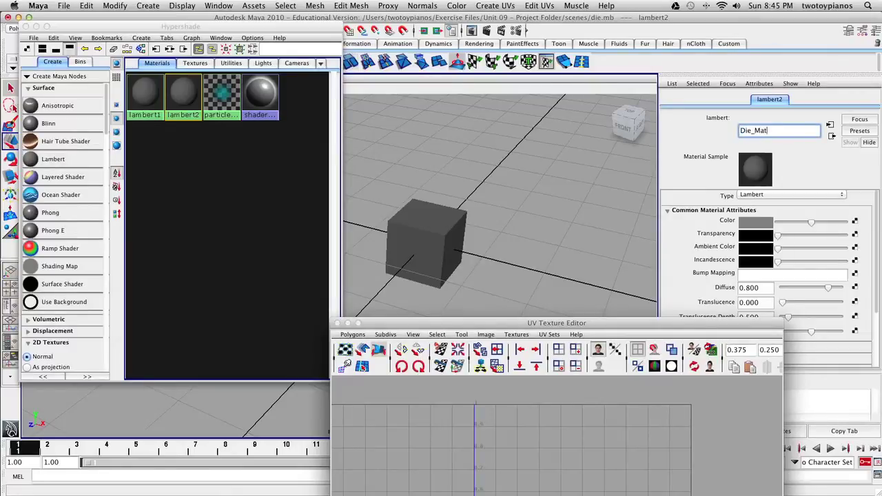
text(ie_Mat)
key(Return)
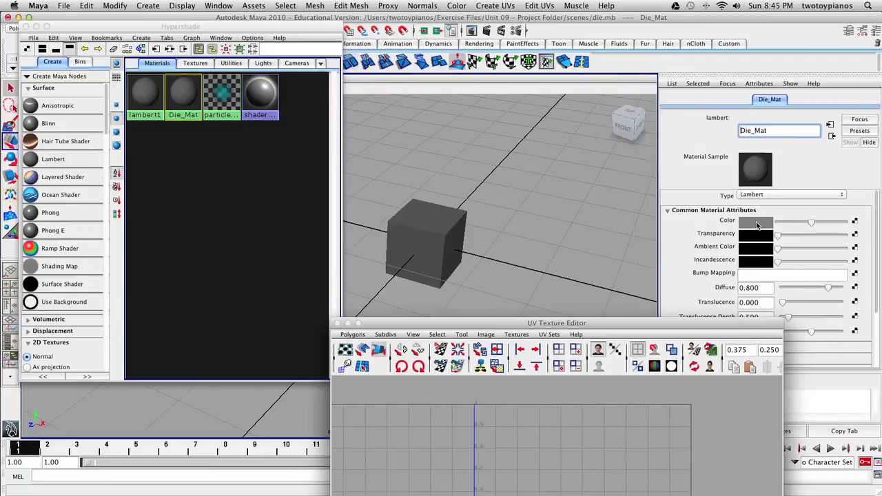
Step: Map a File texture to Die_Mat's color and load Die_Color_Map.jpg from sourceimages as its image
click(855, 223)
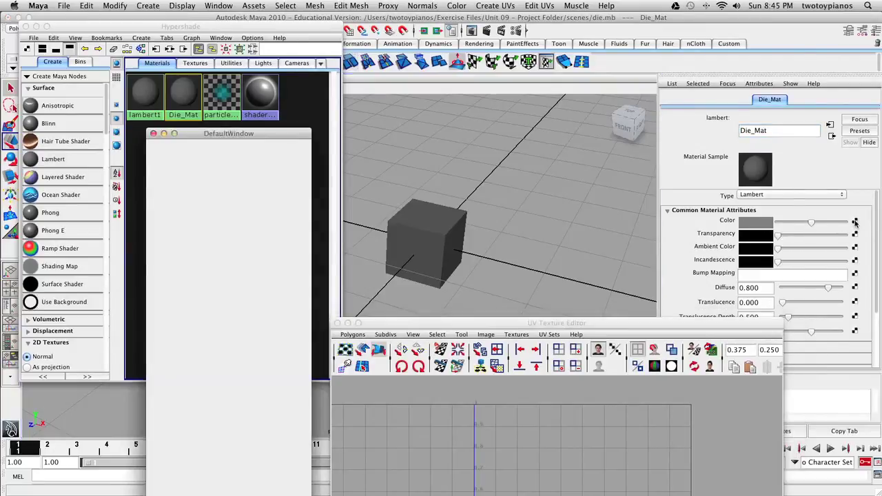
drag(263, 130, 296, 36)
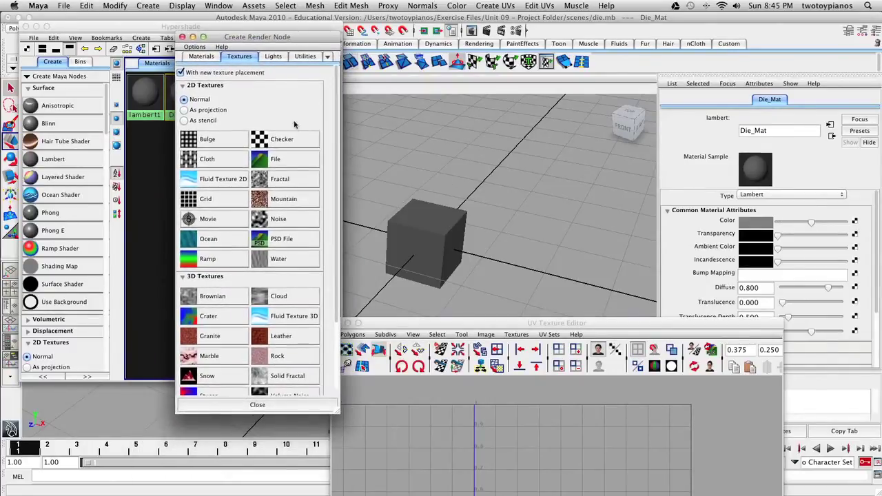
click(286, 163)
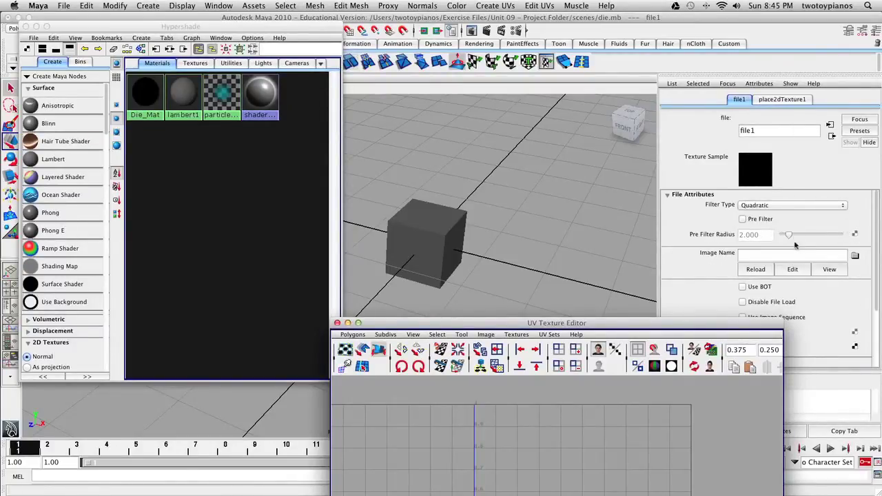
click(855, 257)
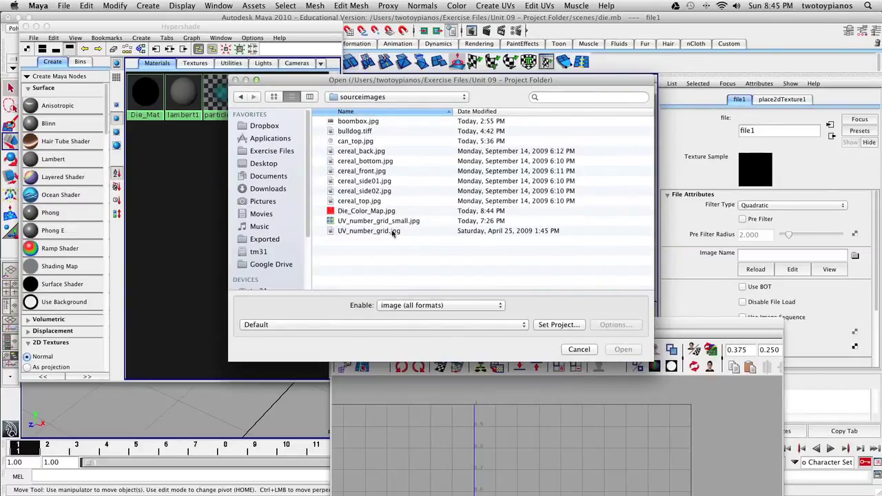
click(354, 213)
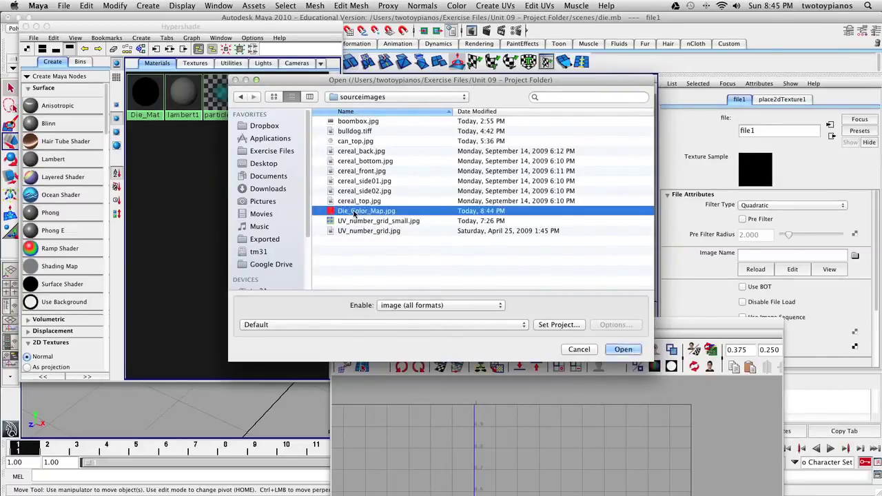
click(618, 350)
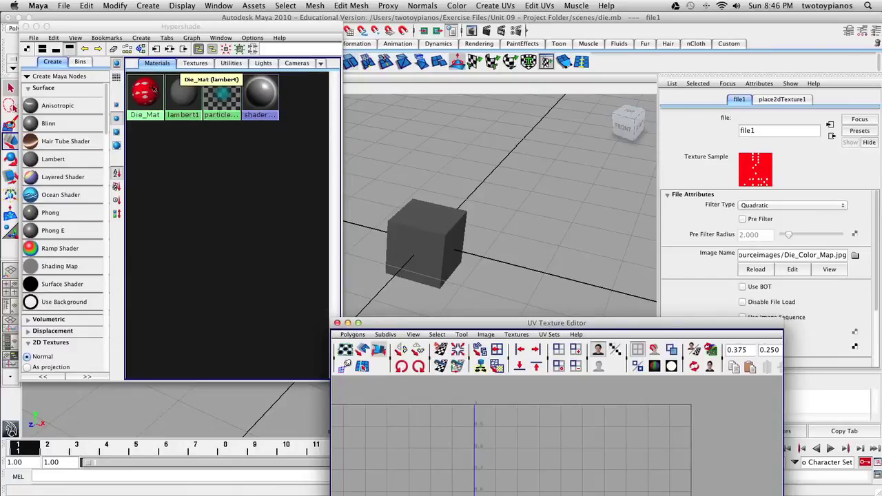
Step: Assign Die_Mat to the die cube and turn on textured display in the perspective view
click(147, 90)
middle_drag(146, 90, 440, 240)
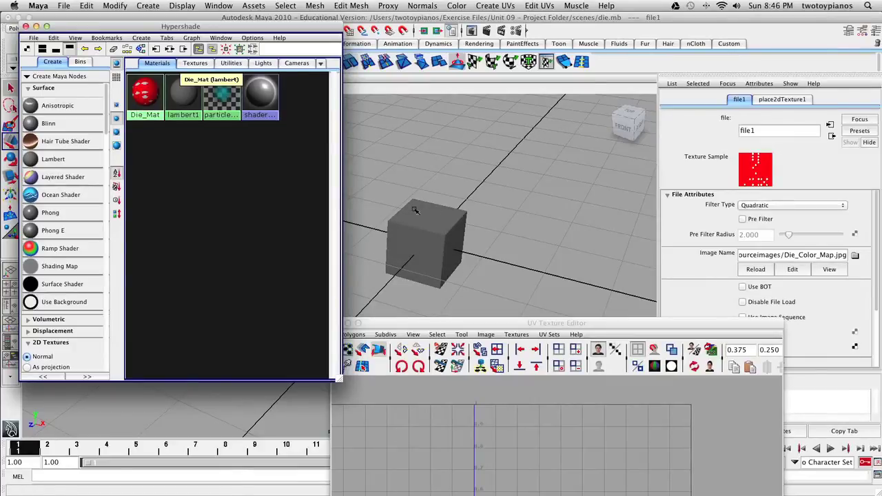
click(414, 210)
key(6)
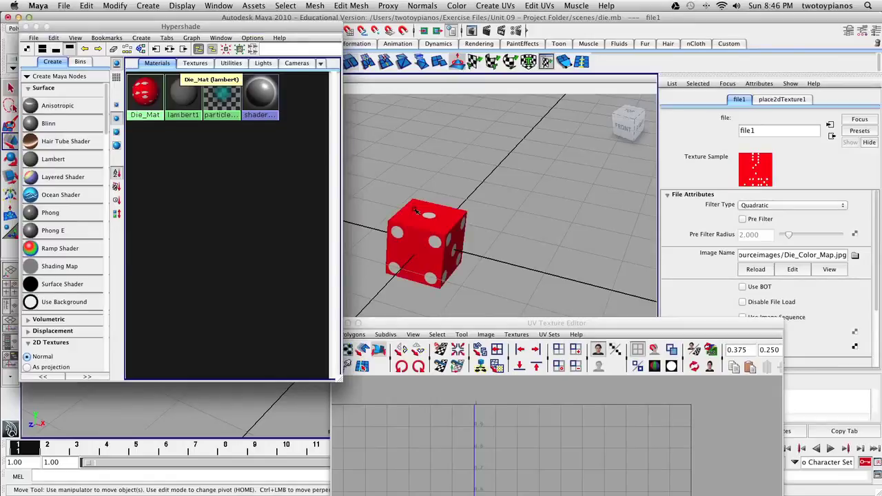
drag(466, 323, 282, 284)
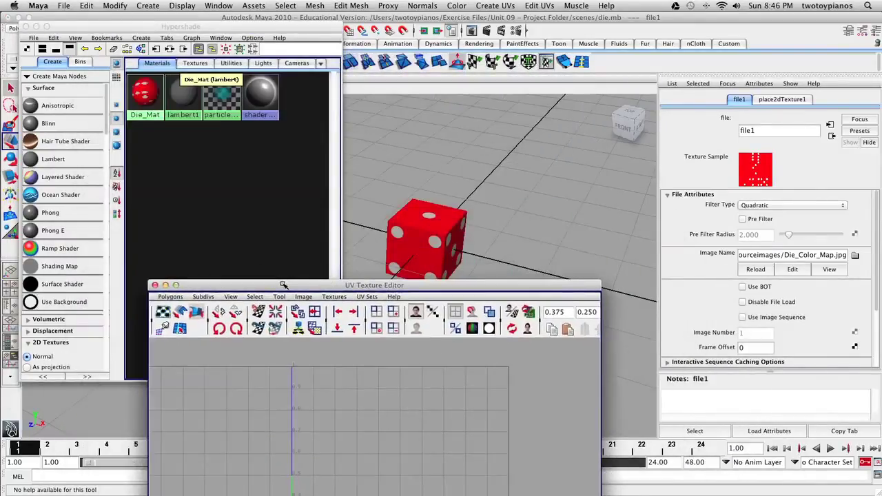
Step: Select the die and examine its UV layout over the dot texture in the UV Texture Editor, closing that editor when done
click(460, 265)
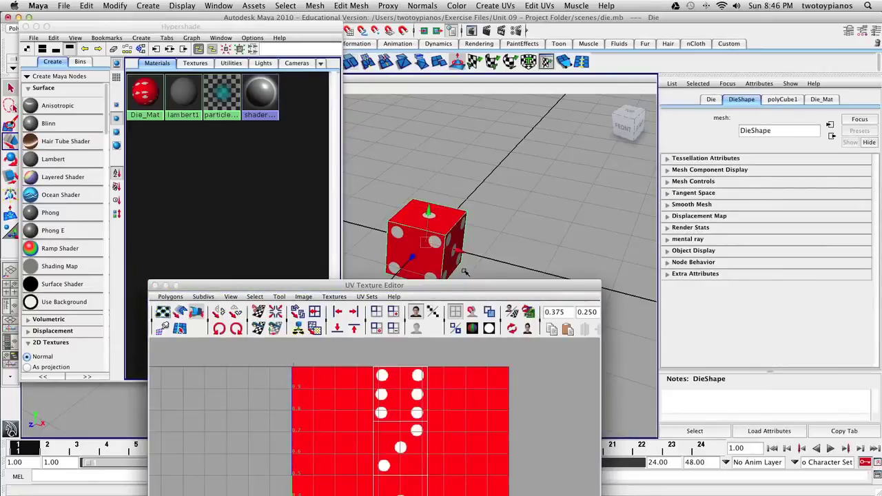
drag(449, 289, 366, 68)
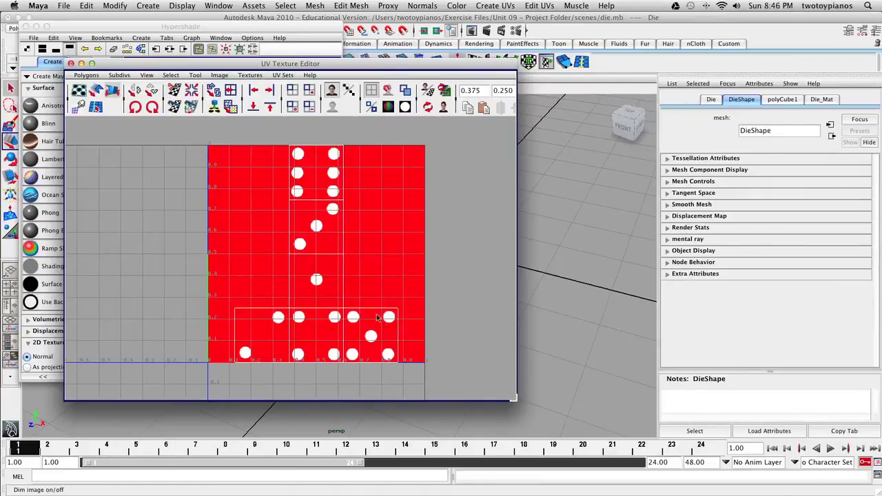
drag(265, 64, 455, 75)
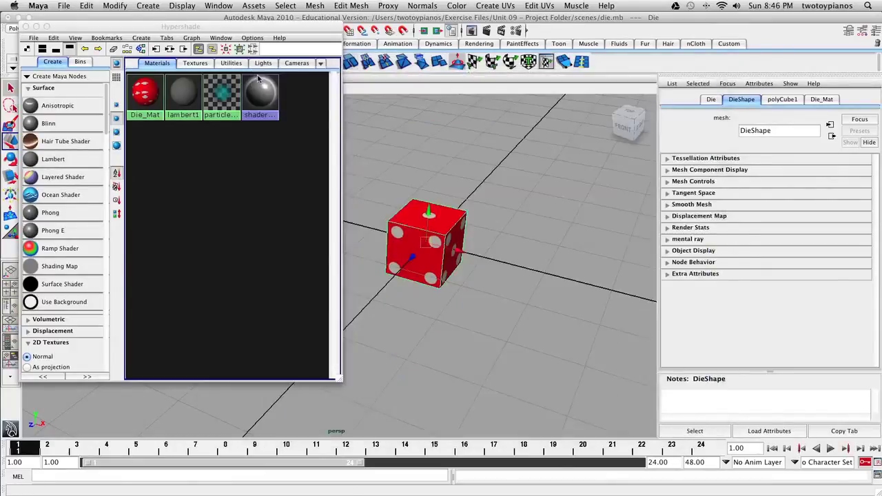
Step: Close the Hypershade and replace the Attribute Editor with the Channel Box, leaving the textured die clear in the perspective view
click(259, 75)
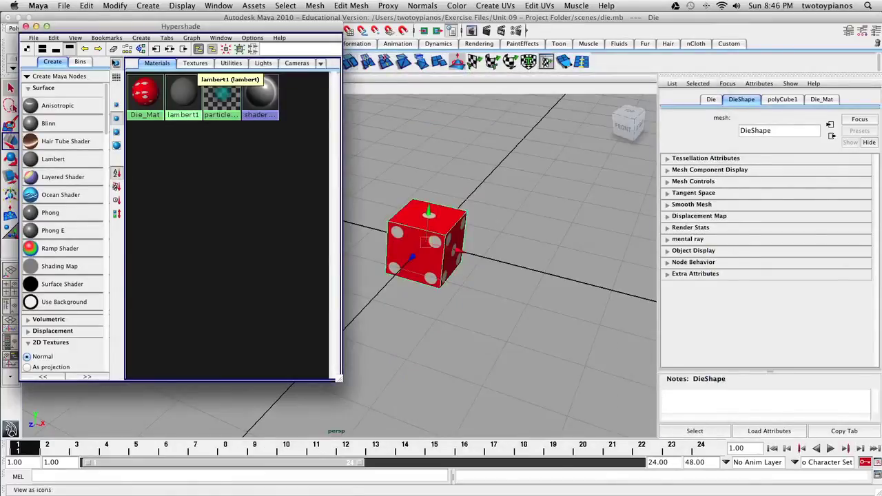
click(25, 27)
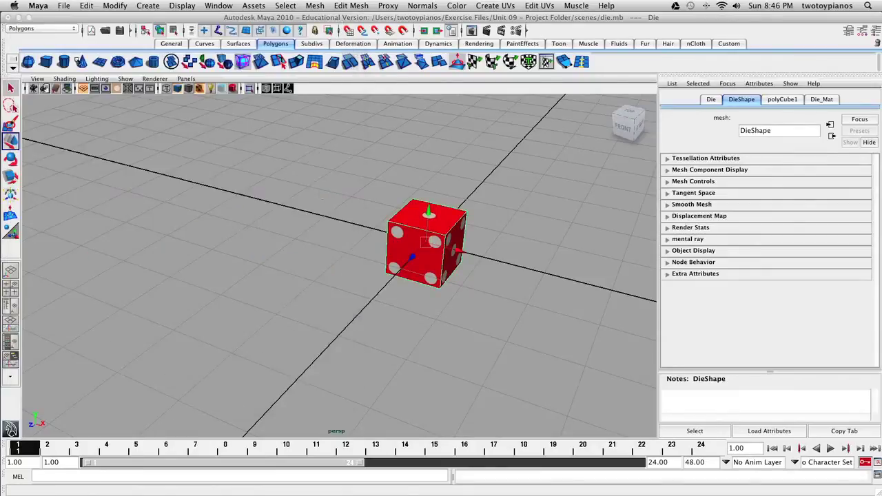
alt+middle_drag(427, 257, 361, 253)
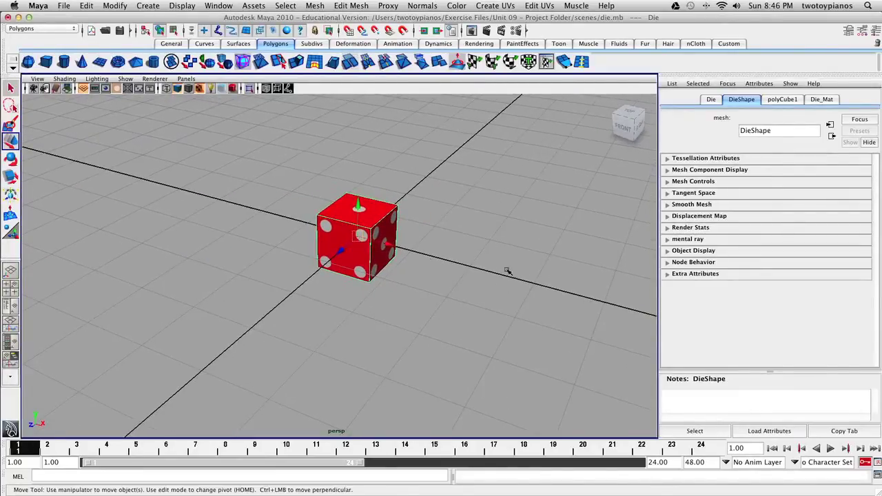
click(876, 26)
alt+middle_drag(424, 254, 393, 253)
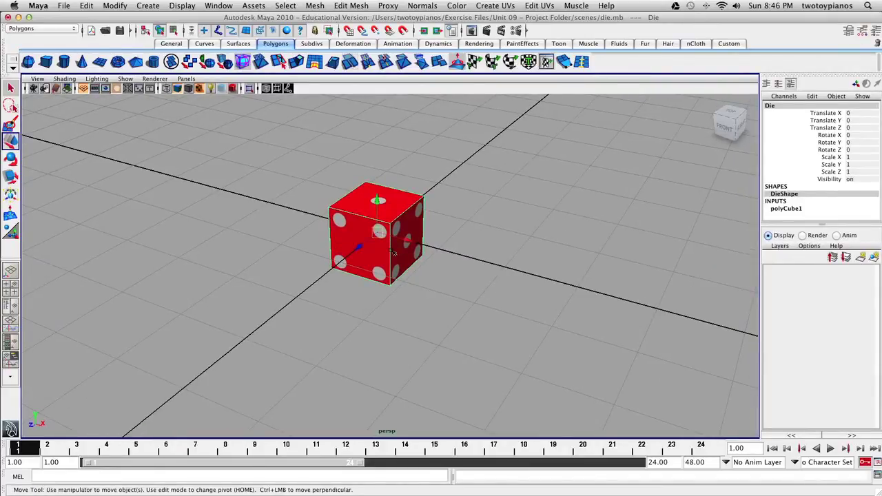